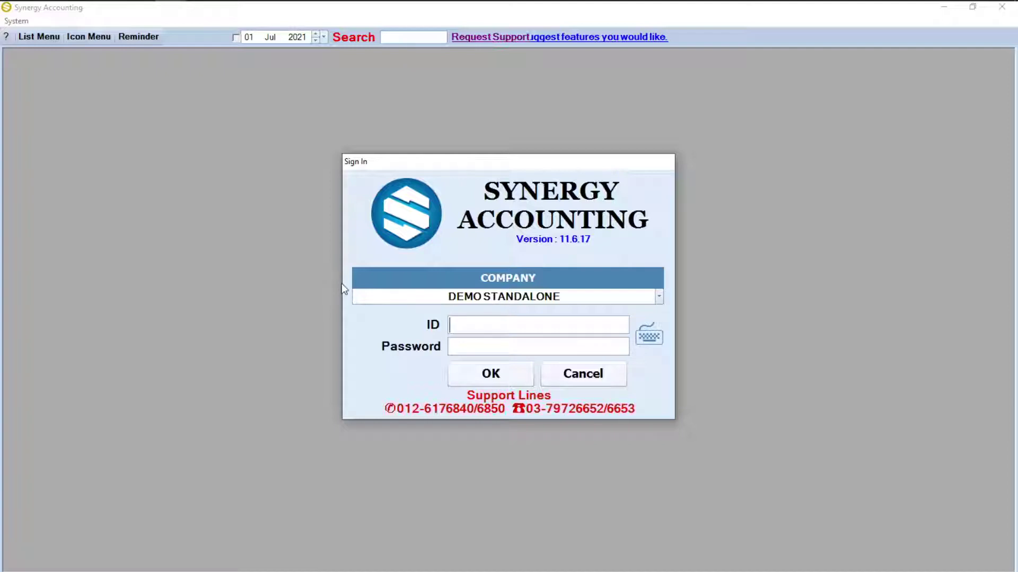
Sign in to the DEMO STANDALONE company with the user ID and account password.
{"action": "type", "text": "1"}
{"action": "key", "text": "Tab"}
{"action": "type", "text": "1"}
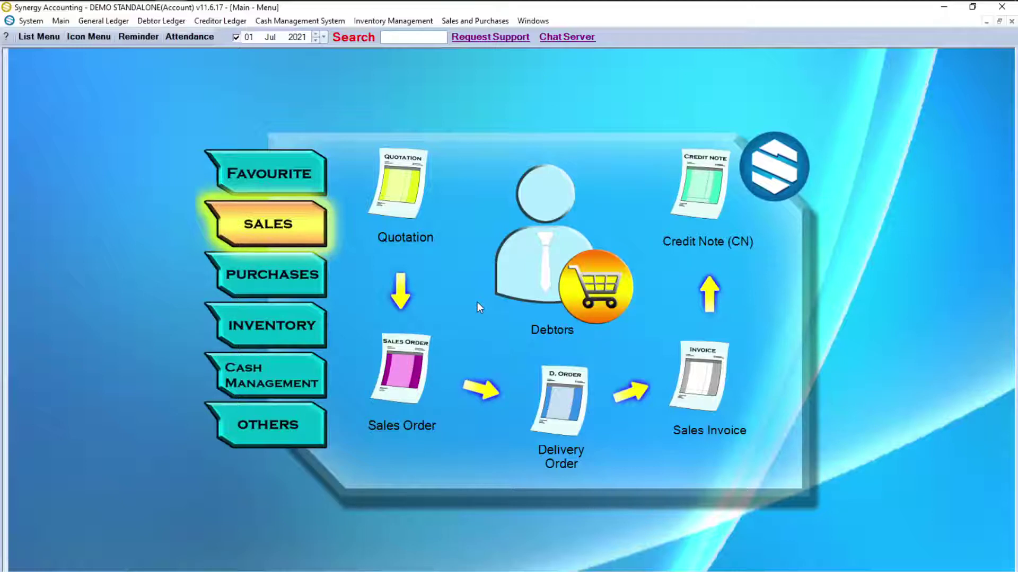
Start a new inventory item with code A001 and description CHARGER.
{"action": "left_click", "coordinate": [261, 326]}
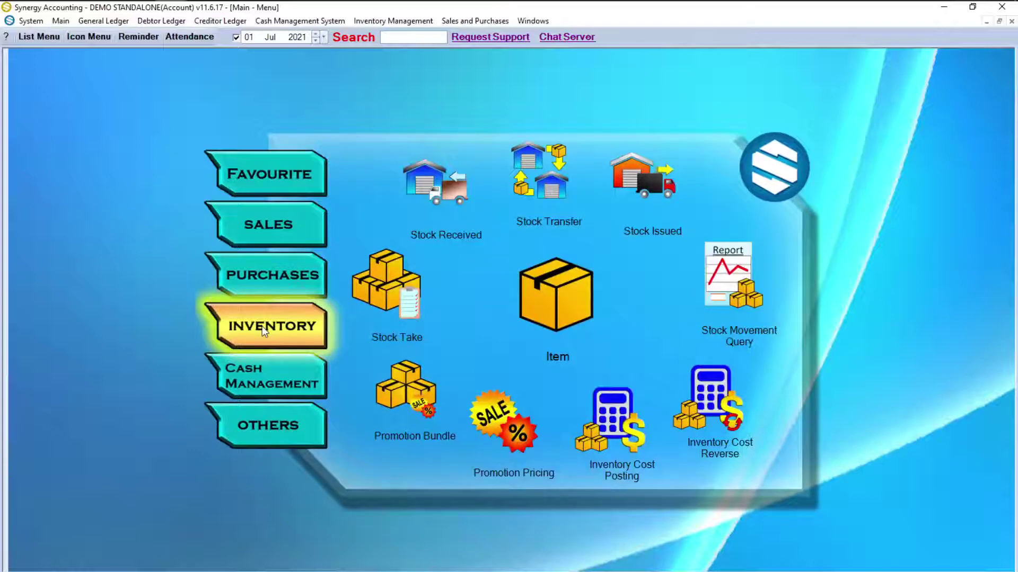
{"action": "left_click", "coordinate": [577, 300]}
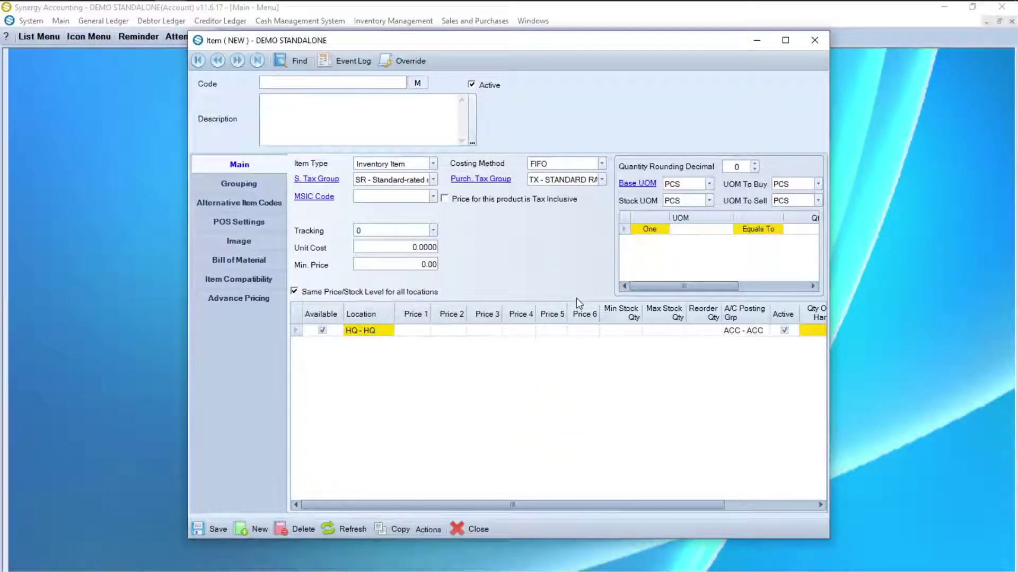
{"action": "type", "text": "A001"}
{"action": "key", "text": "Tab"}
{"action": "type", "text": "CHARGER"}
Set the item's Price 1 to 10 and minimum stock quantity to 10 for location HQ, then save and close the record.
{"action": "left_click", "coordinate": [402, 333]}
{"action": "type", "text": "10"}
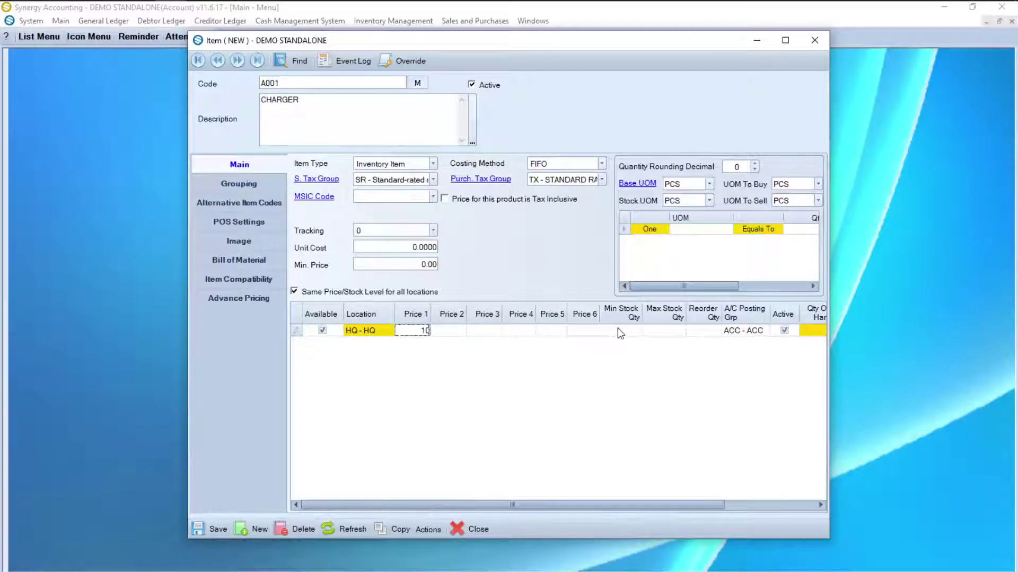
{"action": "left_click", "coordinate": [618, 329]}
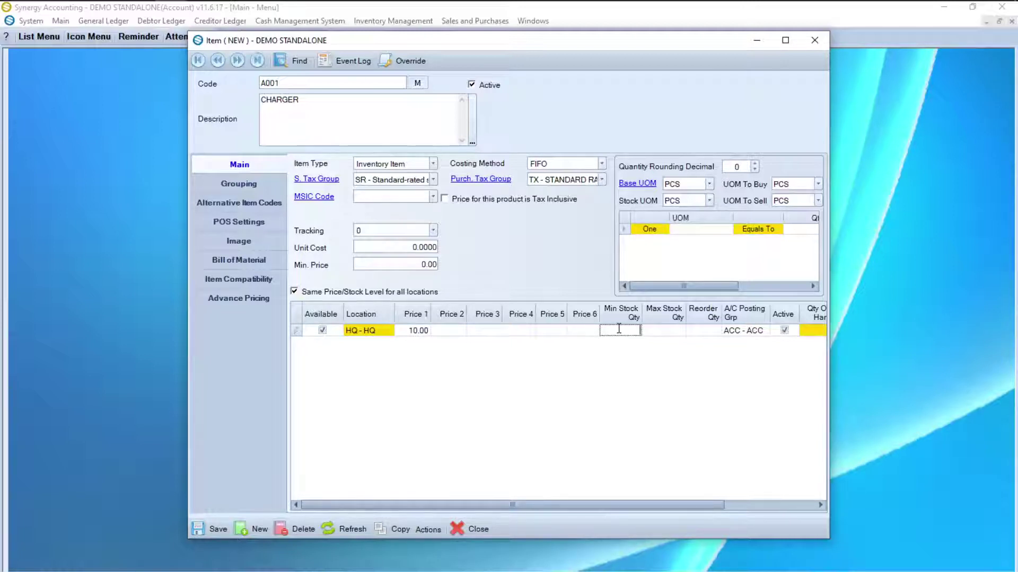
{"action": "type", "text": "10"}
{"action": "left_click", "coordinate": [218, 529]}
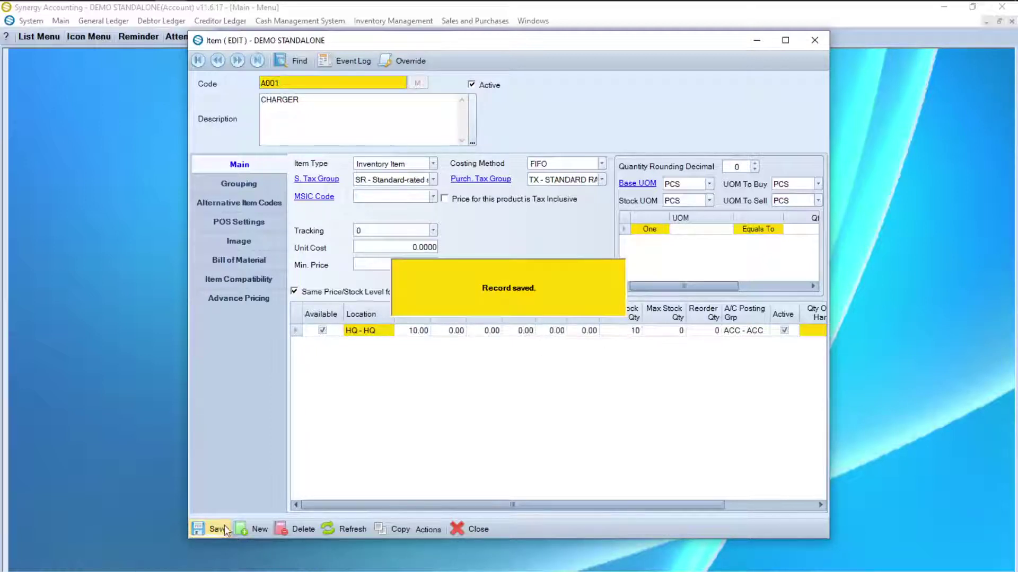
{"action": "left_click", "coordinate": [472, 527]}
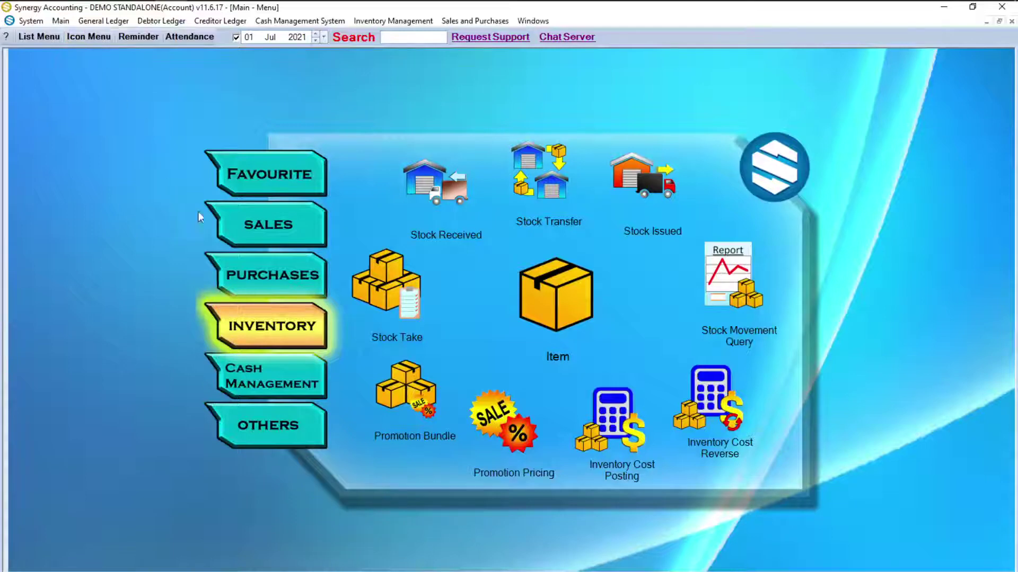
Create a creditor with code C001 and name CREDITOR A, then save and close the record.
{"action": "left_click", "coordinate": [251, 272]}
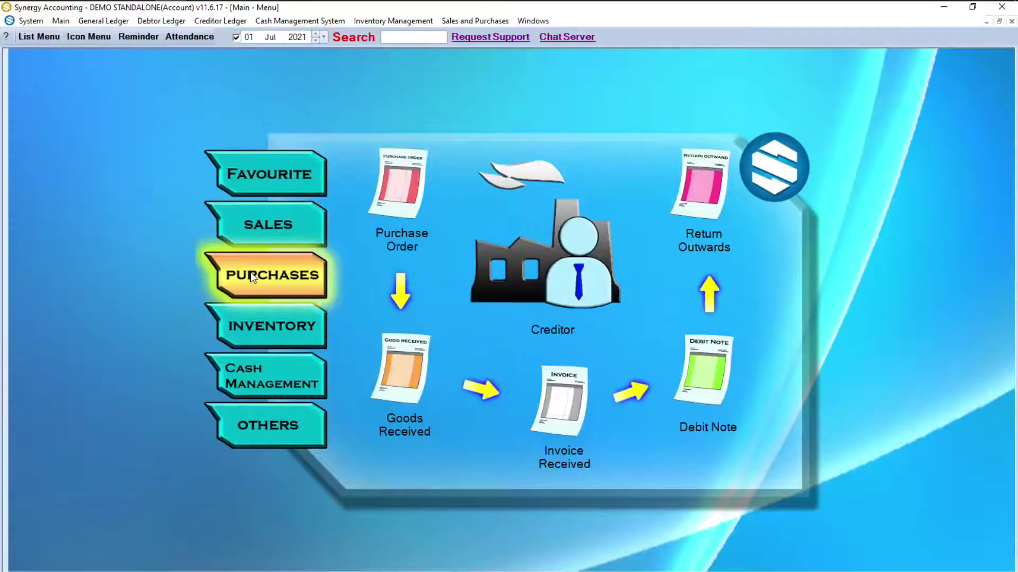
{"action": "left_click", "coordinate": [551, 276]}
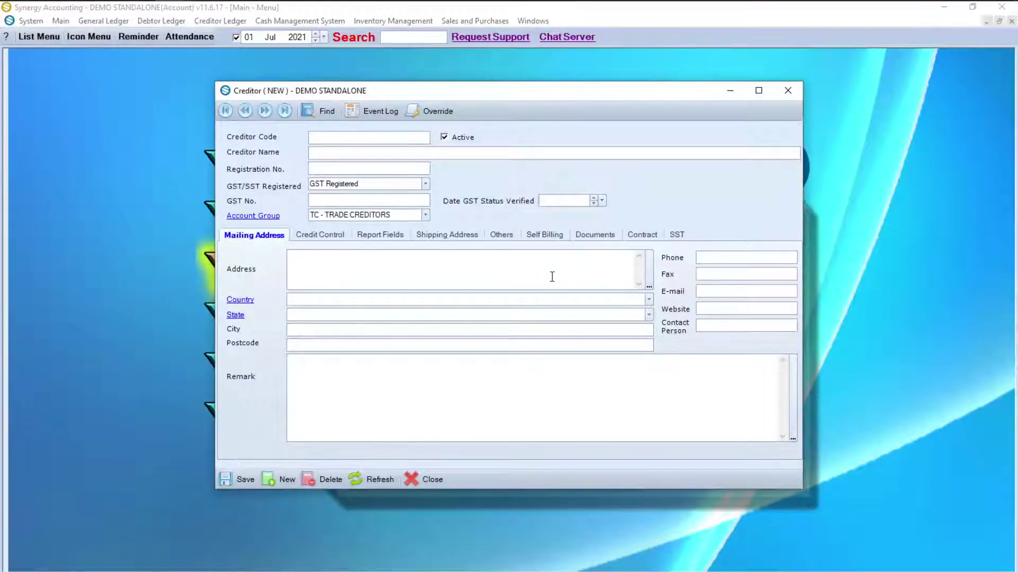
{"action": "left_click", "coordinate": [412, 138]}
{"action": "type", "text": "C001"}
{"action": "key", "text": "Tab"}
{"action": "type", "text": "CREDIT"}
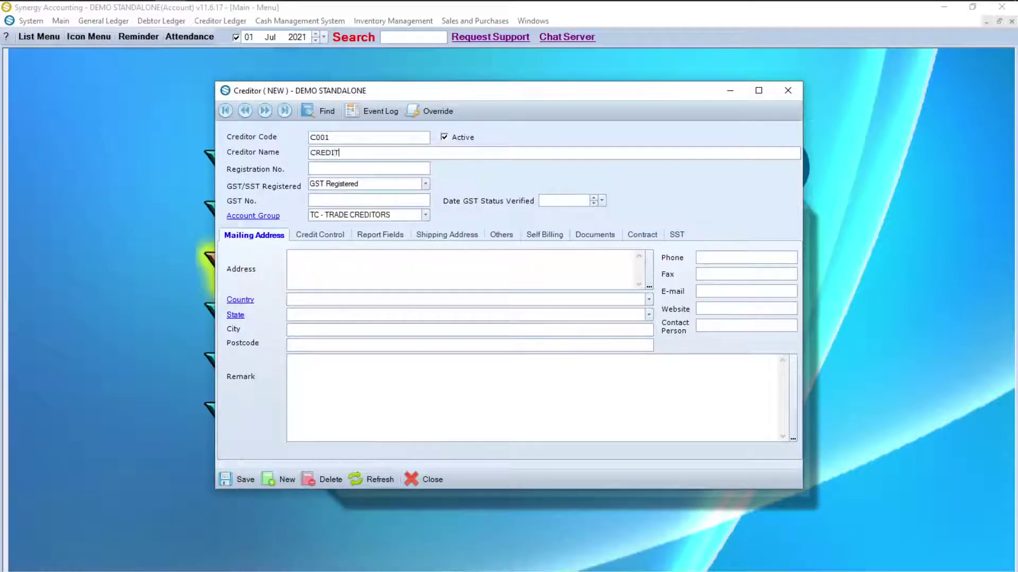
{"action": "type", "text": "OR A"}
{"action": "left_click", "coordinate": [243, 481]}
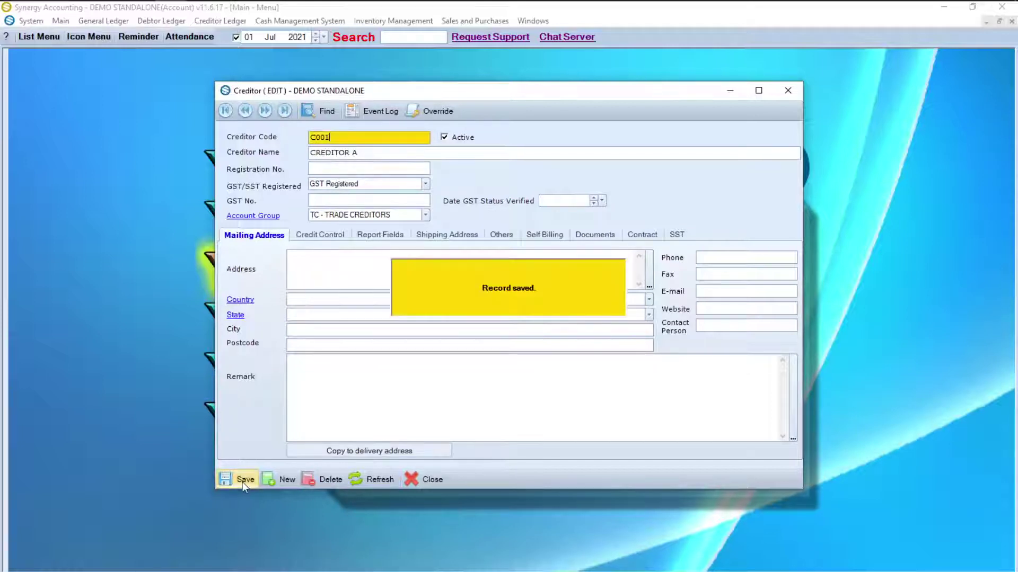
{"action": "left_click", "coordinate": [420, 479]}
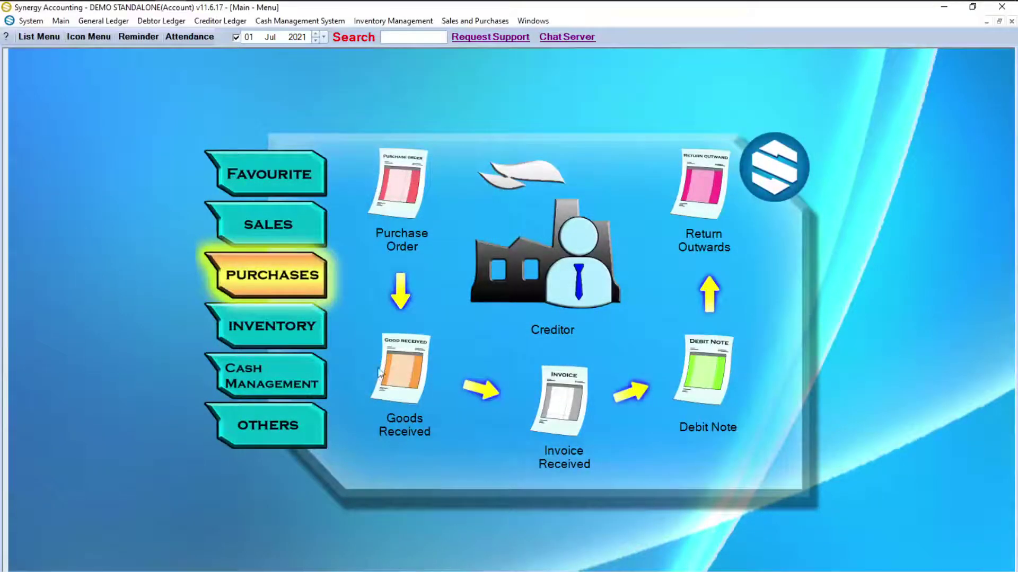
Start a new purchase order dated 01 Jul 2021 for creditor C001.
{"action": "left_click", "coordinate": [393, 207]}
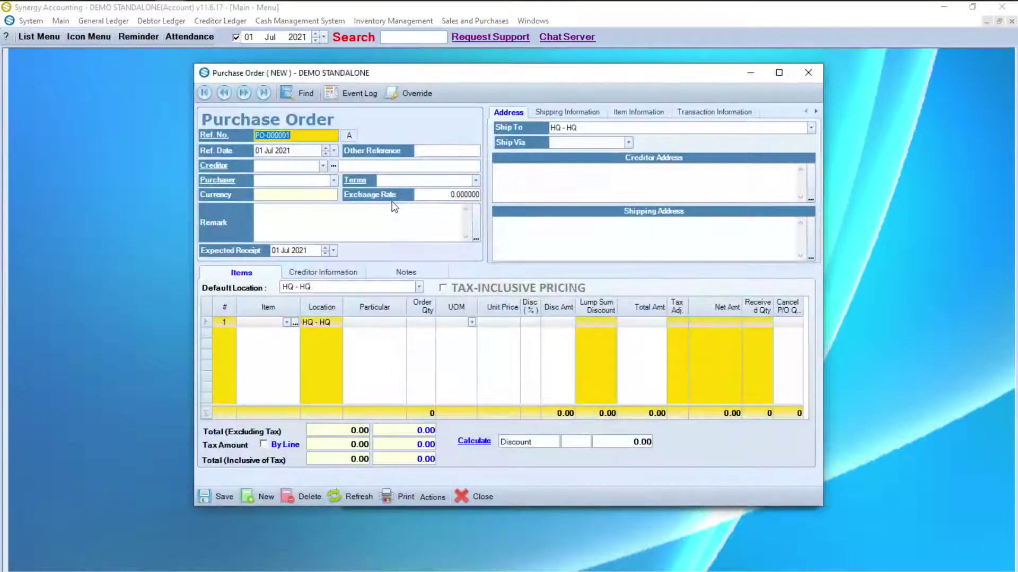
{"action": "left_click", "coordinate": [333, 150]}
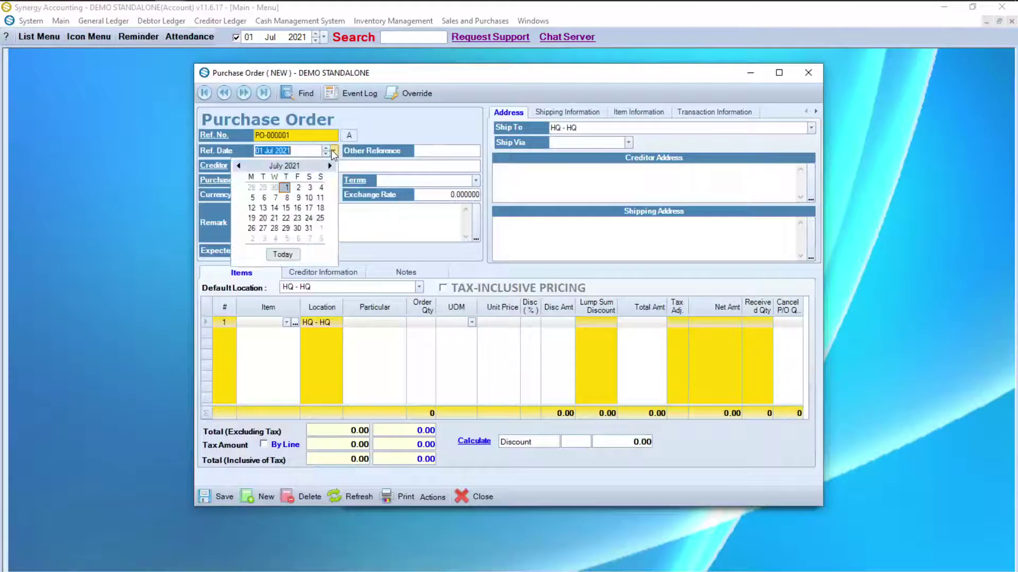
{"action": "left_click", "coordinate": [287, 187]}
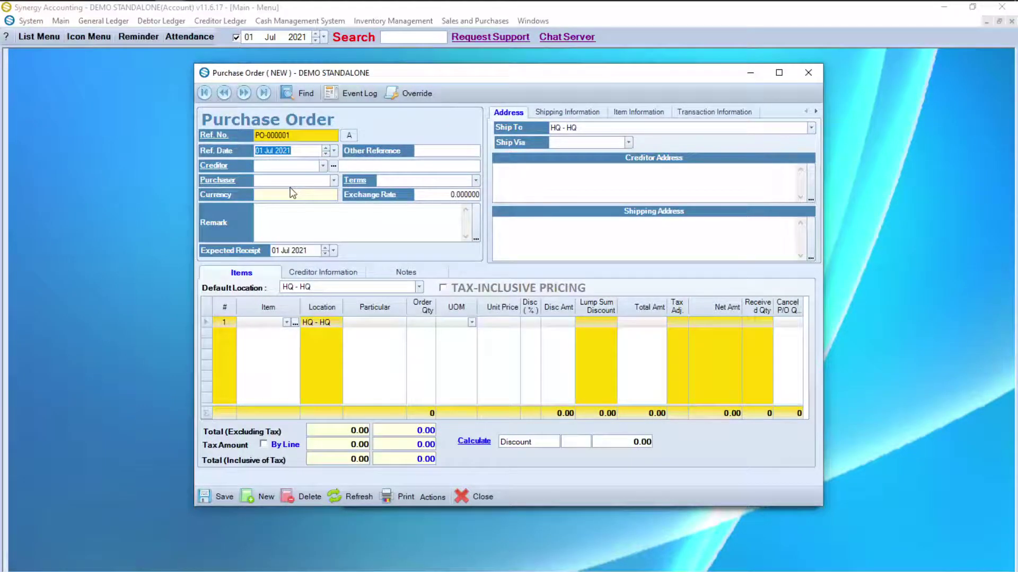
{"action": "left_click", "coordinate": [322, 166]}
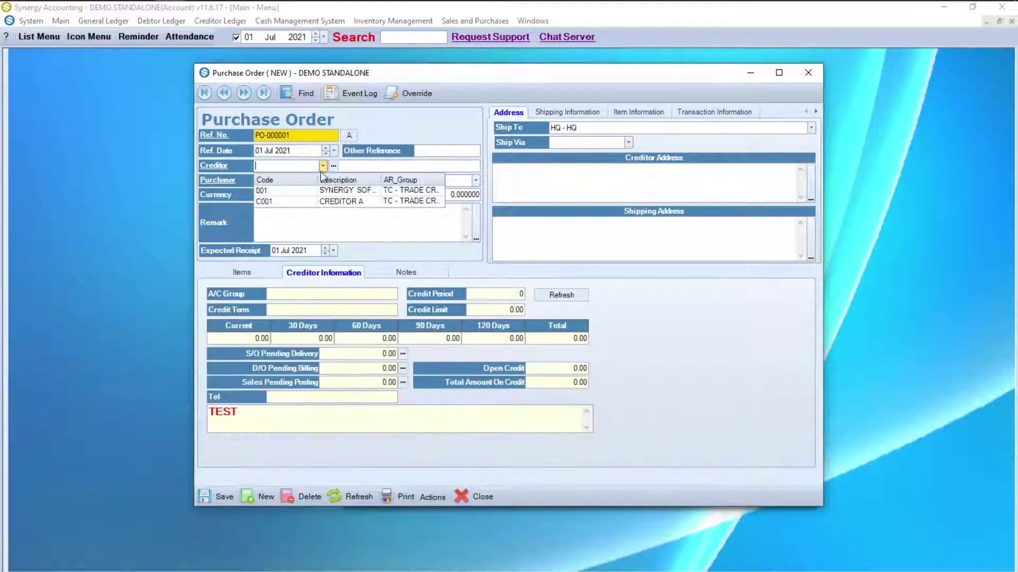
{"action": "left_click", "coordinate": [298, 201]}
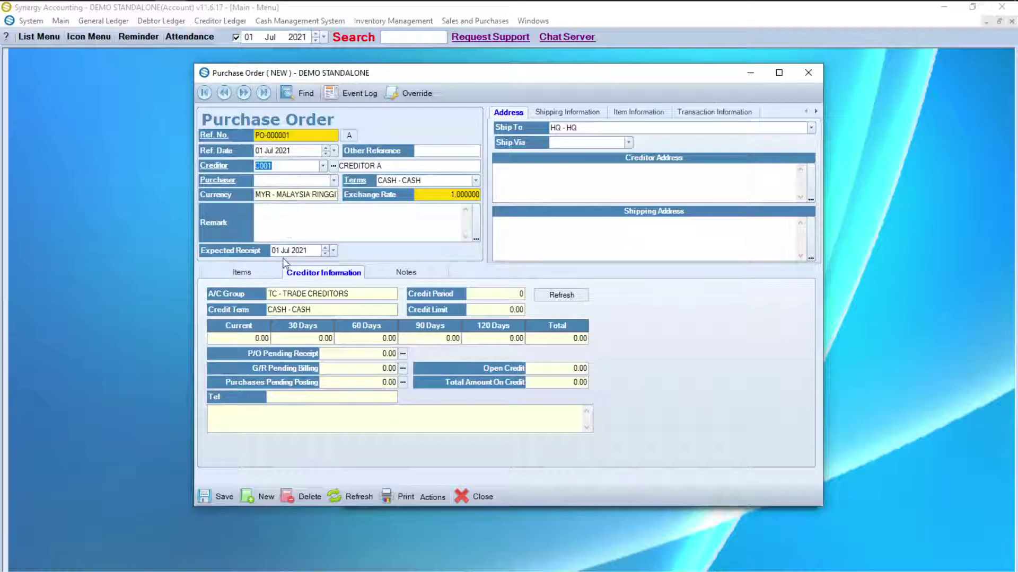
Add item A001 to the purchase order with quantity 10 and unit price 6, and save the order.
{"action": "left_click", "coordinate": [256, 270]}
{"action": "left_click", "coordinate": [281, 320]}
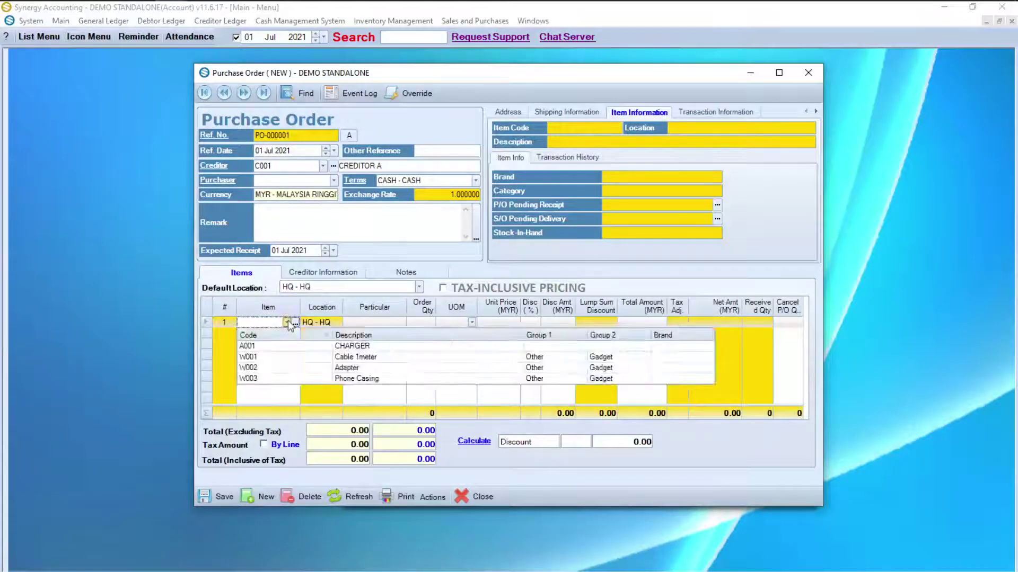
{"action": "left_click", "coordinate": [284, 348]}
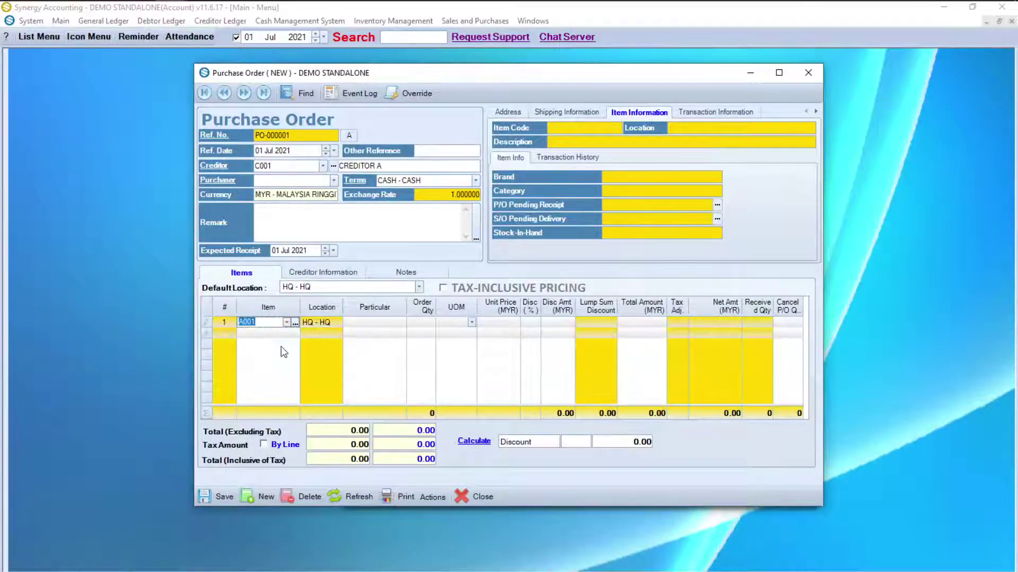
{"action": "left_click", "coordinate": [426, 321]}
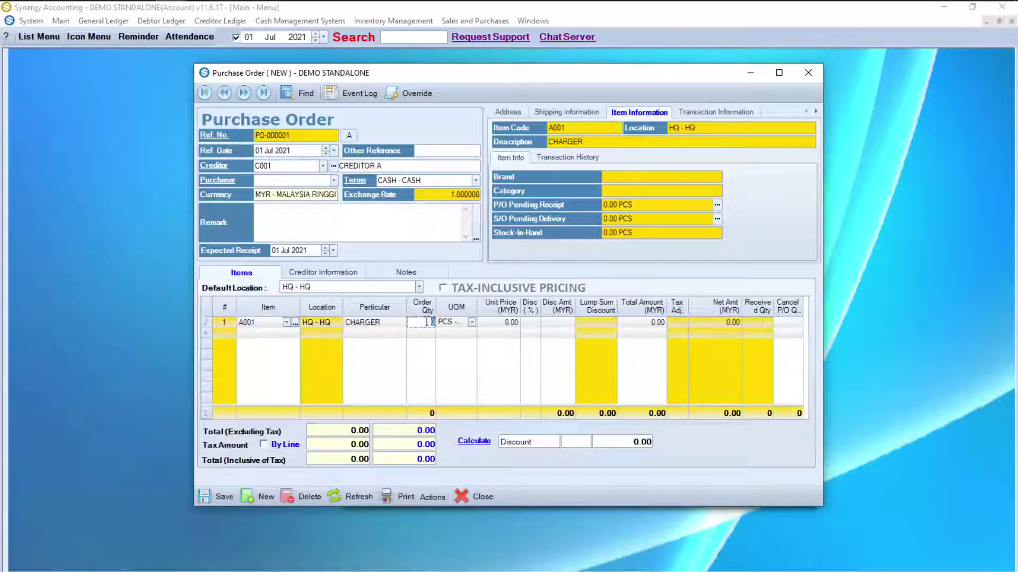
{"action": "type", "text": "10"}
{"action": "left_click", "coordinate": [496, 323]}
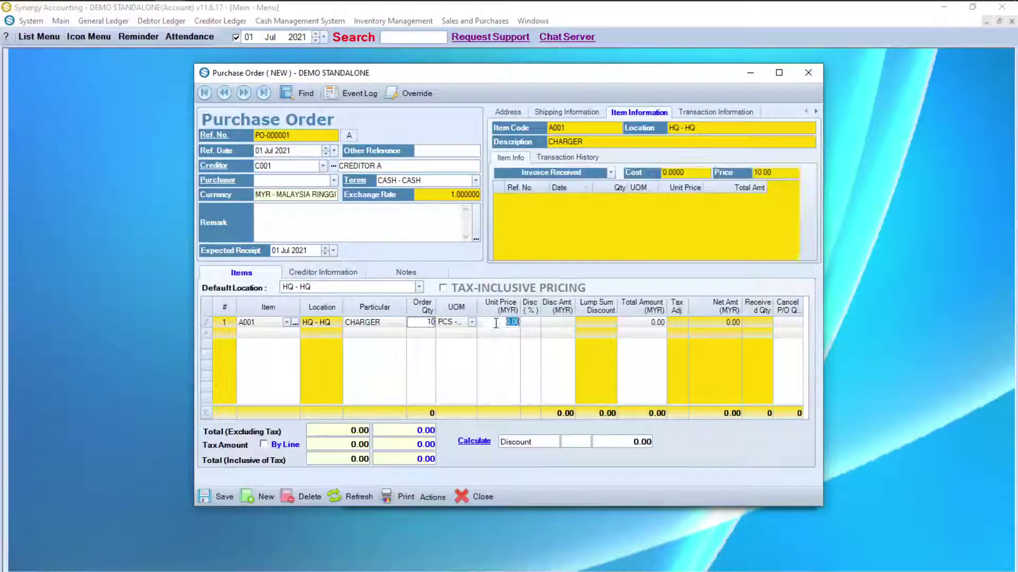
{"action": "type", "text": "6"}
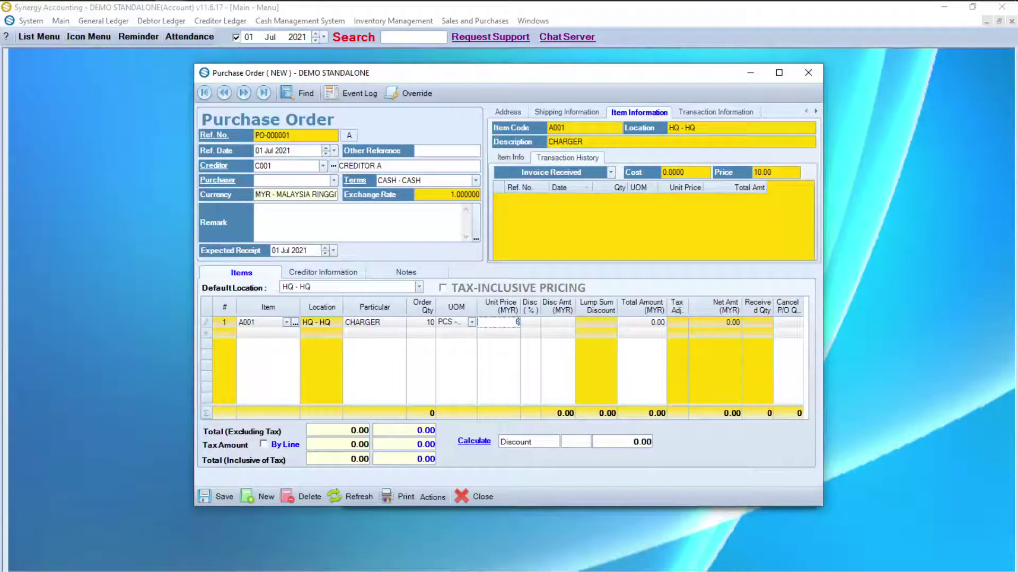
{"action": "left_click", "coordinate": [230, 497]}
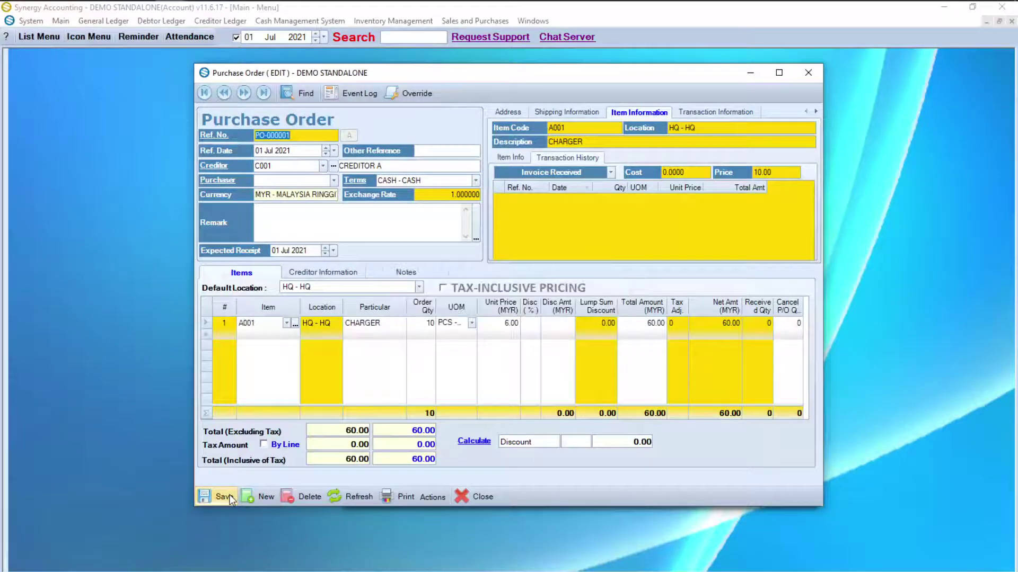
Preview the printed purchase order, look through the page, and return to the order.
{"action": "left_click", "coordinate": [389, 498]}
{"action": "left_click", "coordinate": [603, 376]}
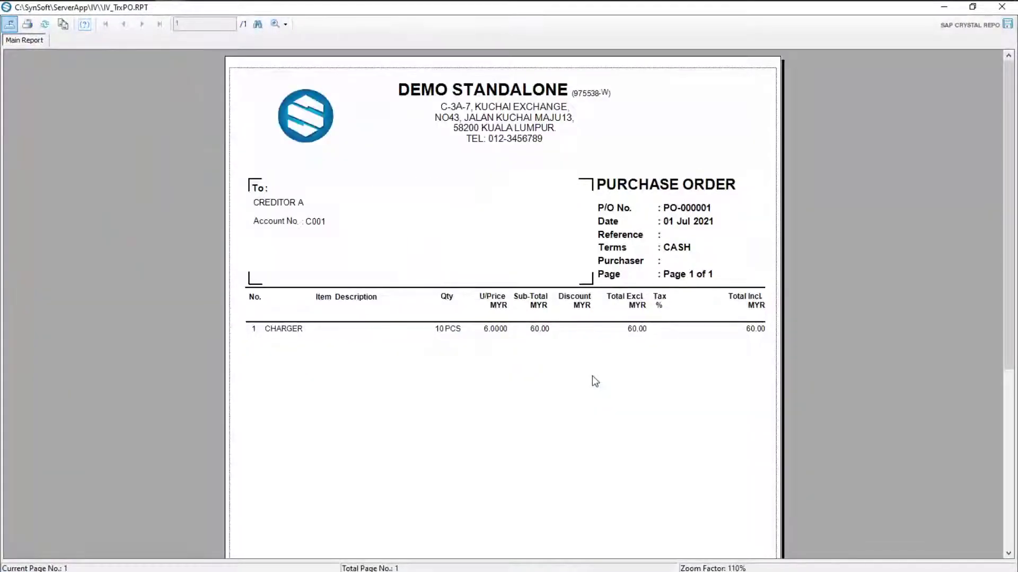
{"action": "scroll", "coordinate": [593, 376], "scroll_direction": "down", "scroll_amount": 3}
{"action": "scroll", "coordinate": [593, 376], "scroll_direction": "down", "scroll_amount": 4}
{"action": "scroll", "coordinate": [592, 376], "scroll_direction": "up", "scroll_amount": 8}
{"action": "left_click", "coordinate": [1000, 9]}
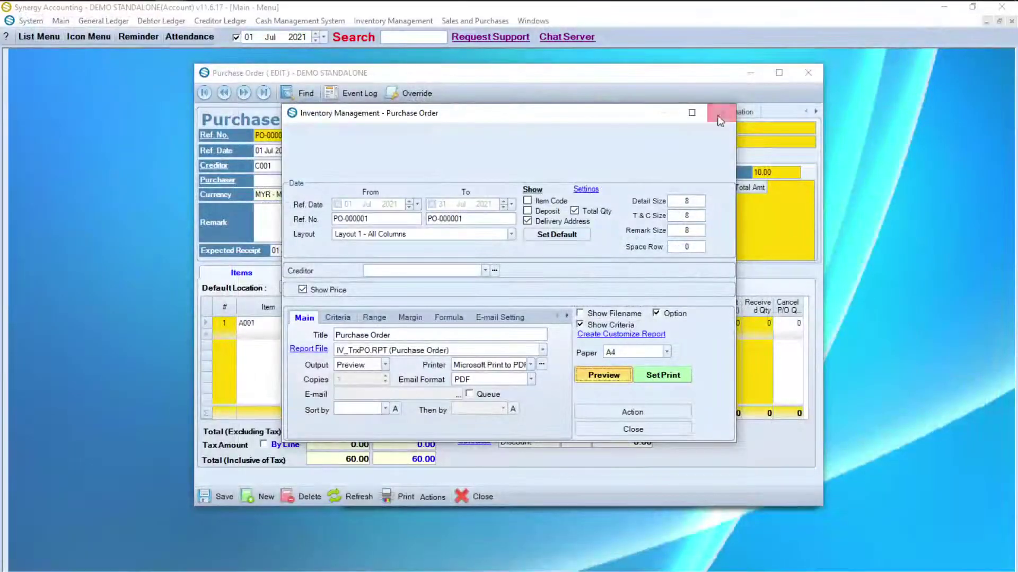
{"action": "left_click", "coordinate": [718, 113]}
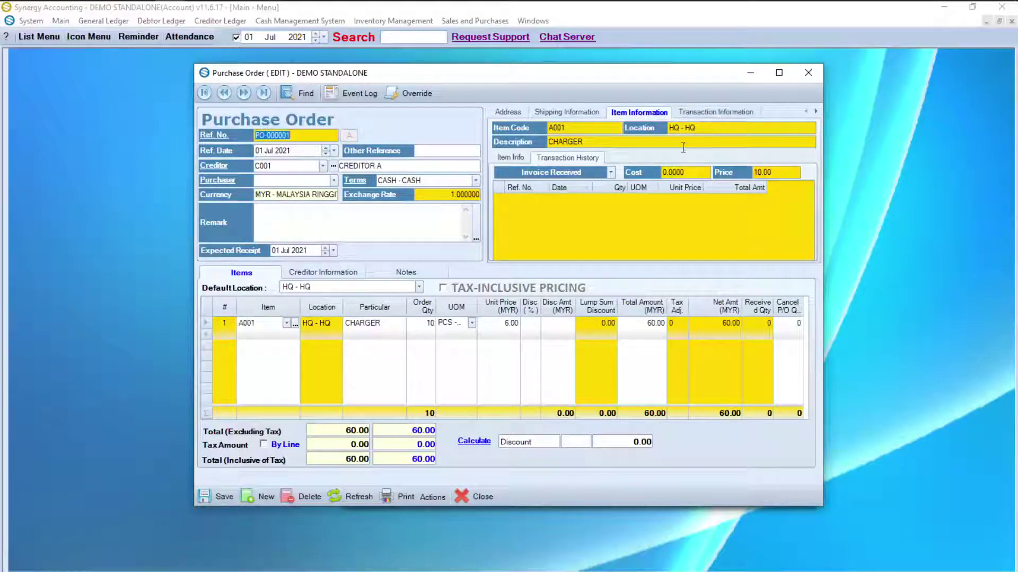
Convert the purchase order to an Invoice Received and set its reference date to 02 Jul 2021.
{"action": "left_click", "coordinate": [433, 497]}
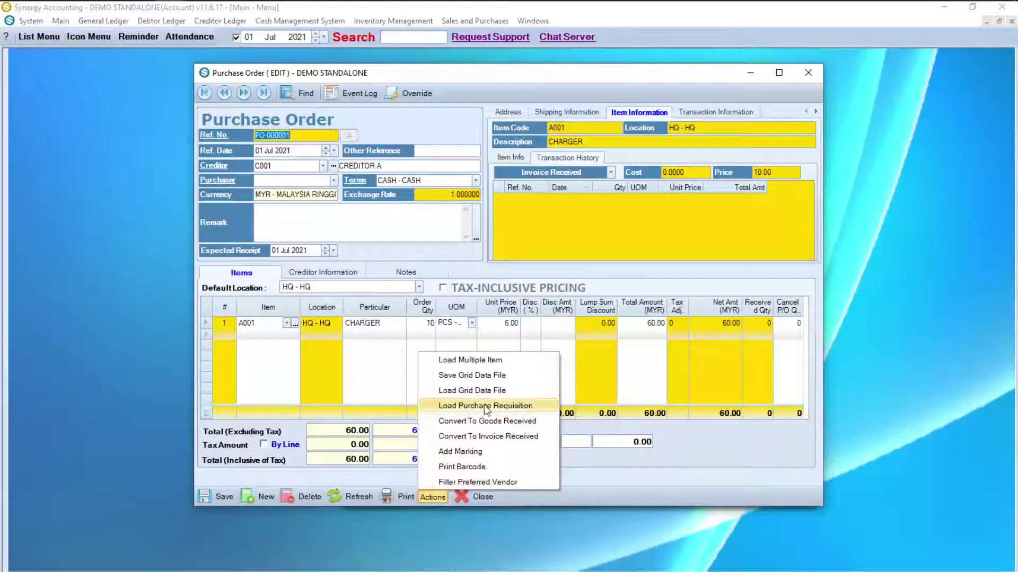
{"action": "left_click", "coordinate": [509, 440]}
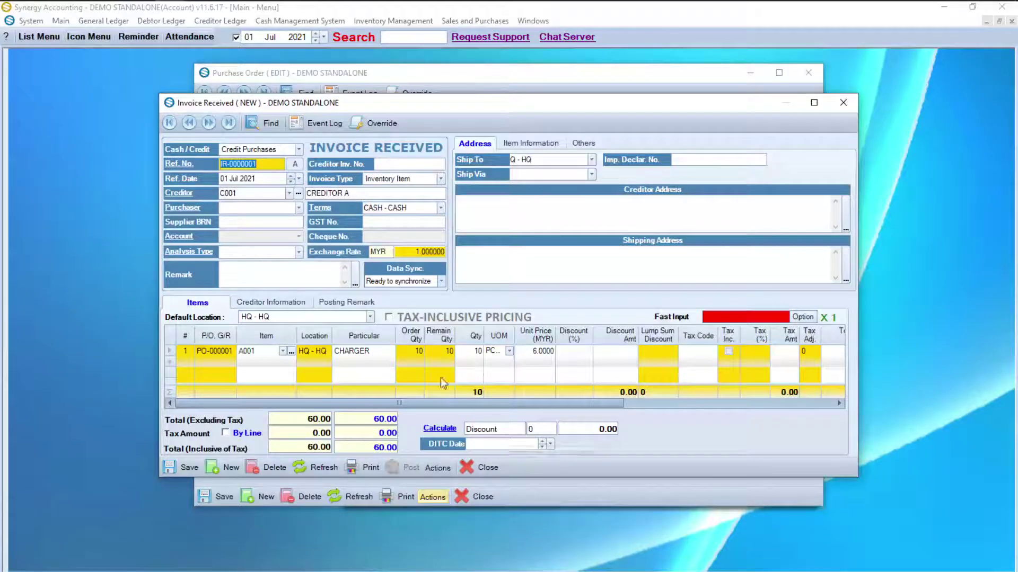
{"action": "left_click", "coordinate": [299, 179]}
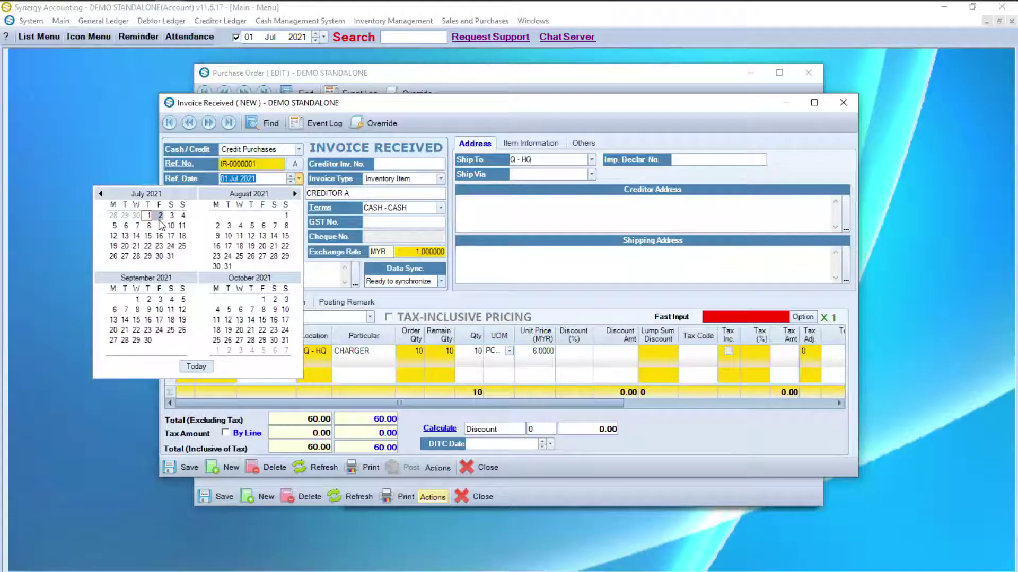
{"action": "left_click", "coordinate": [160, 215]}
Check item A001's stock-in-hand, save and post the received invoice, and close it along with the purchase order.
{"action": "left_click", "coordinate": [250, 351]}
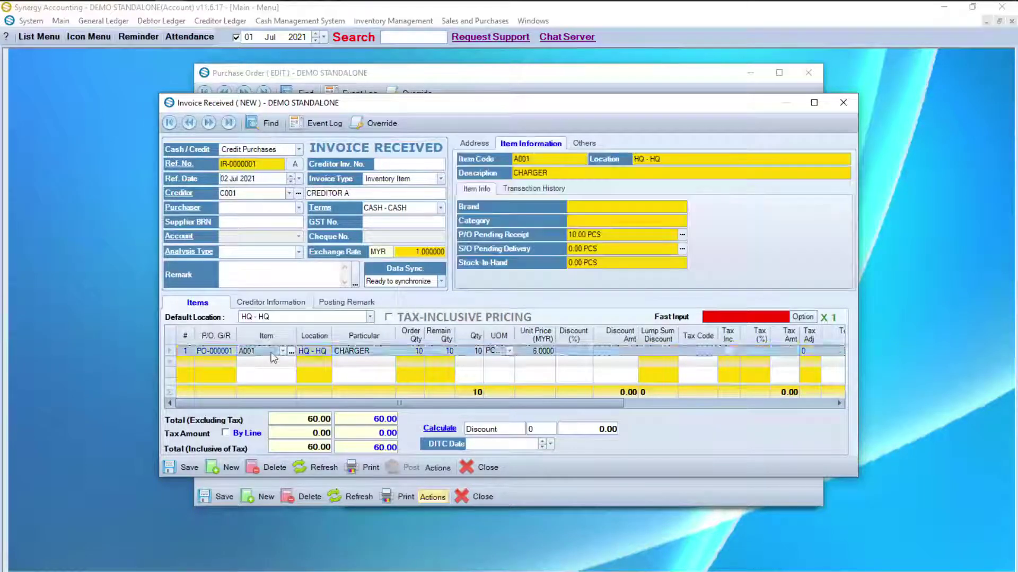
{"action": "left_click", "coordinate": [603, 263]}
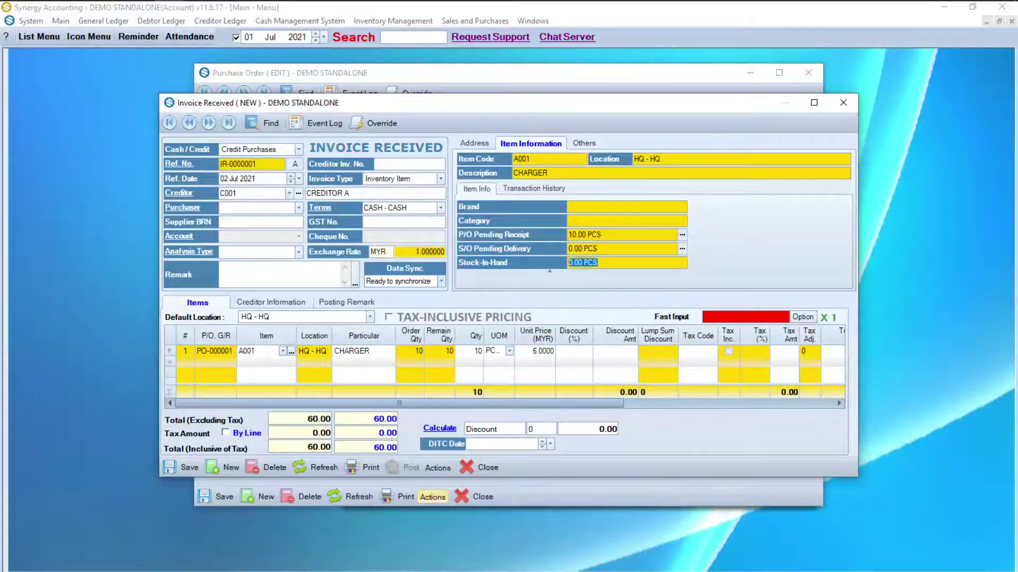
{"action": "left_click", "coordinate": [190, 468]}
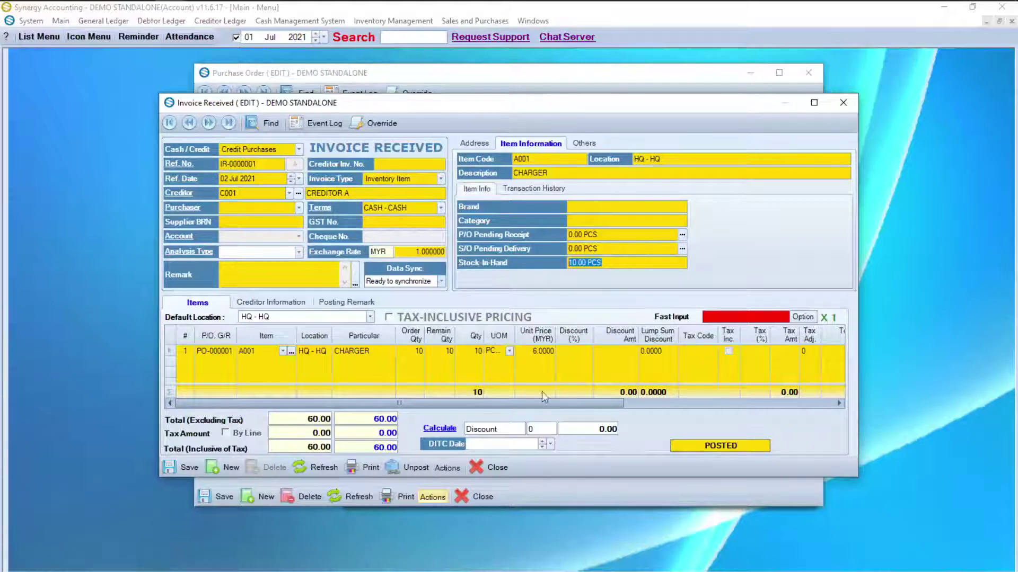
{"action": "left_click", "coordinate": [492, 469]}
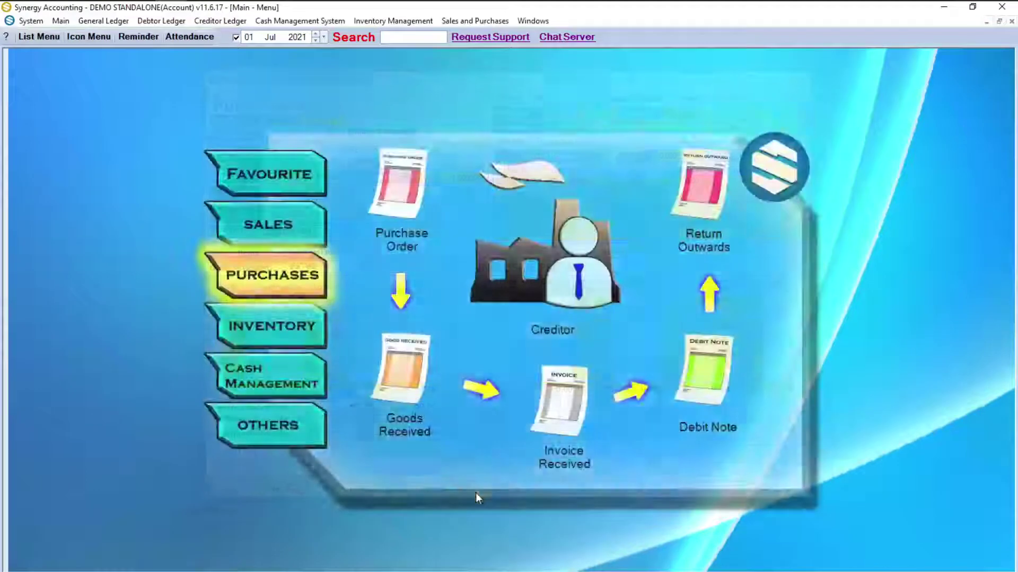
{"action": "left_click", "coordinate": [475, 497]}
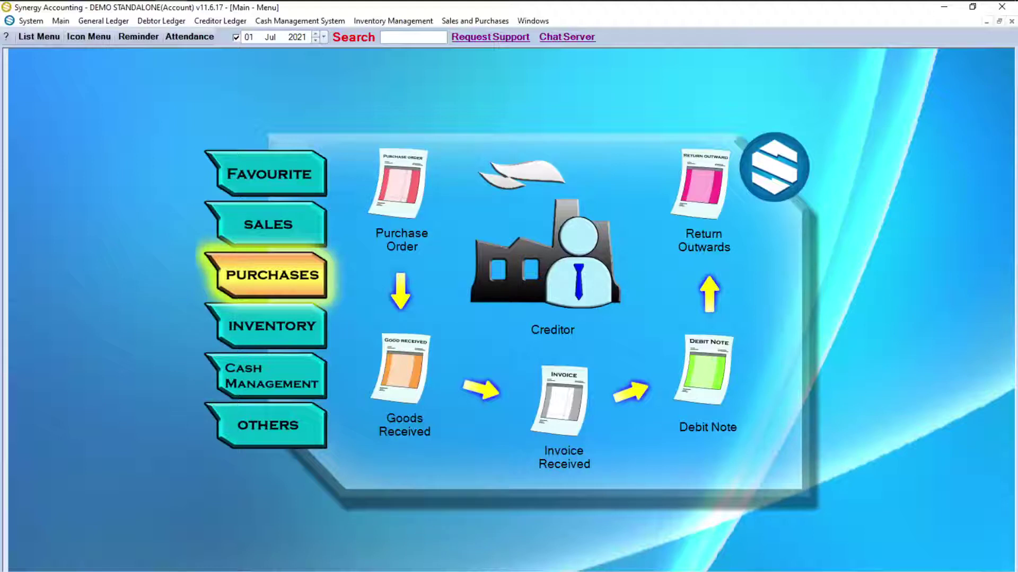
Create a bank payment to Creditor A in cash management with reference date 02 Jul 2021 and bank amount 60.
{"action": "left_click", "coordinate": [242, 383]}
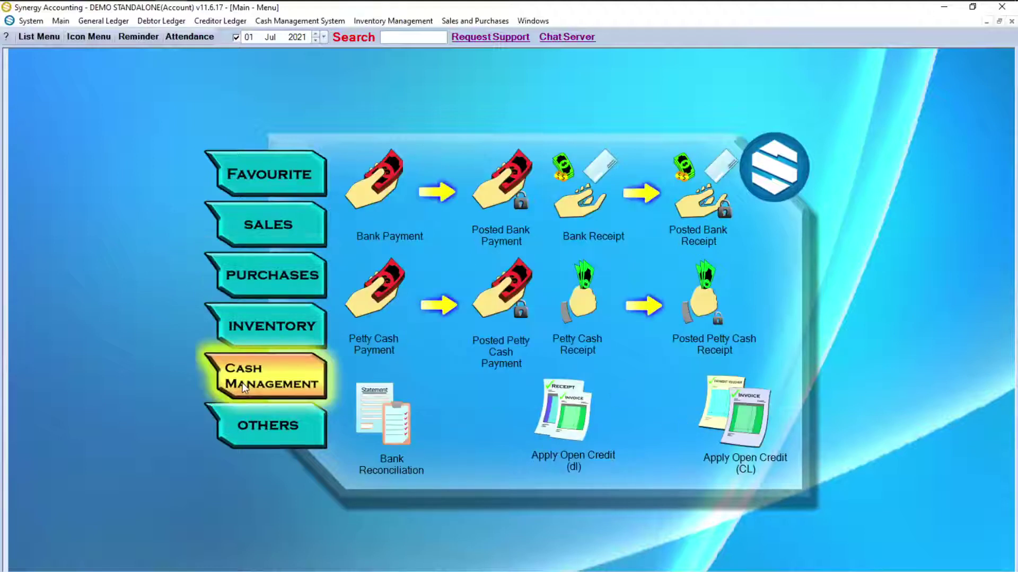
{"action": "left_click", "coordinate": [397, 194]}
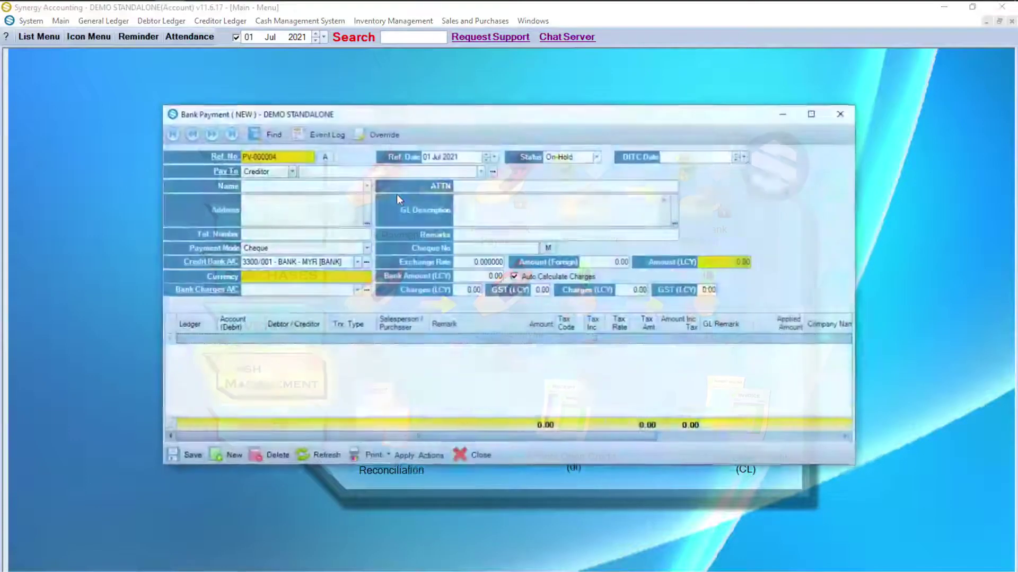
{"action": "left_click", "coordinate": [480, 171]}
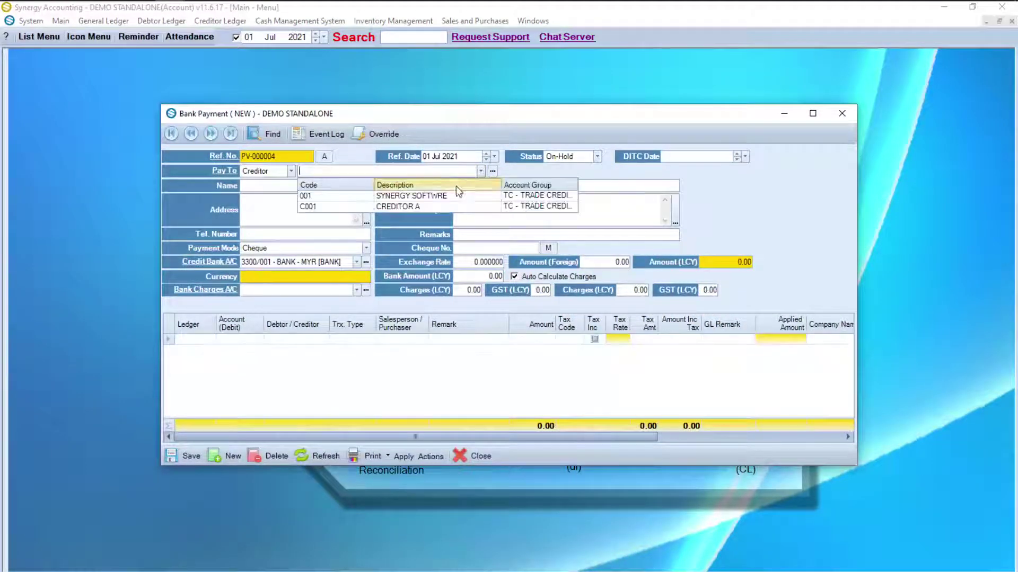
{"action": "left_click", "coordinate": [396, 205]}
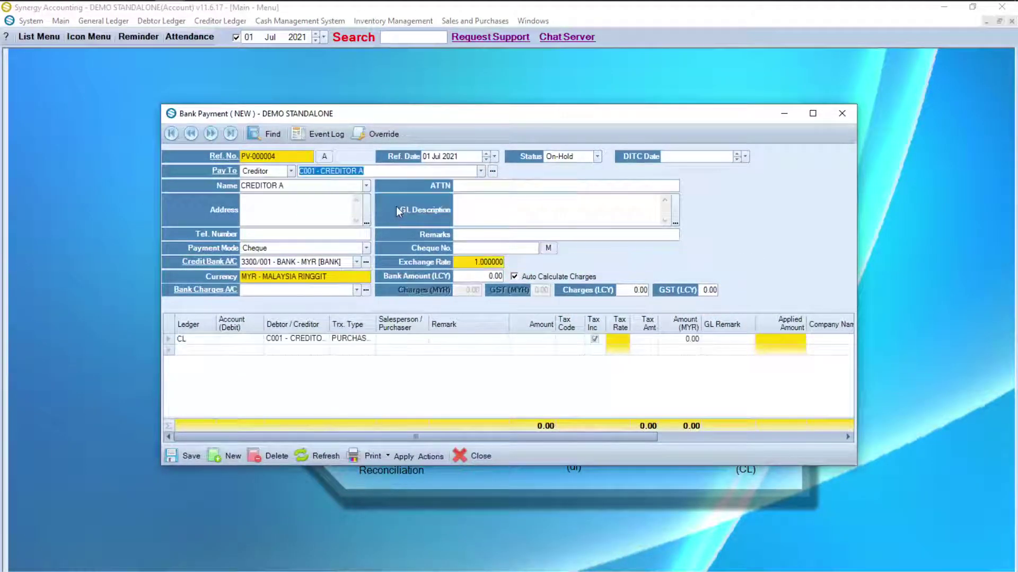
{"action": "left_click", "coordinate": [494, 157]}
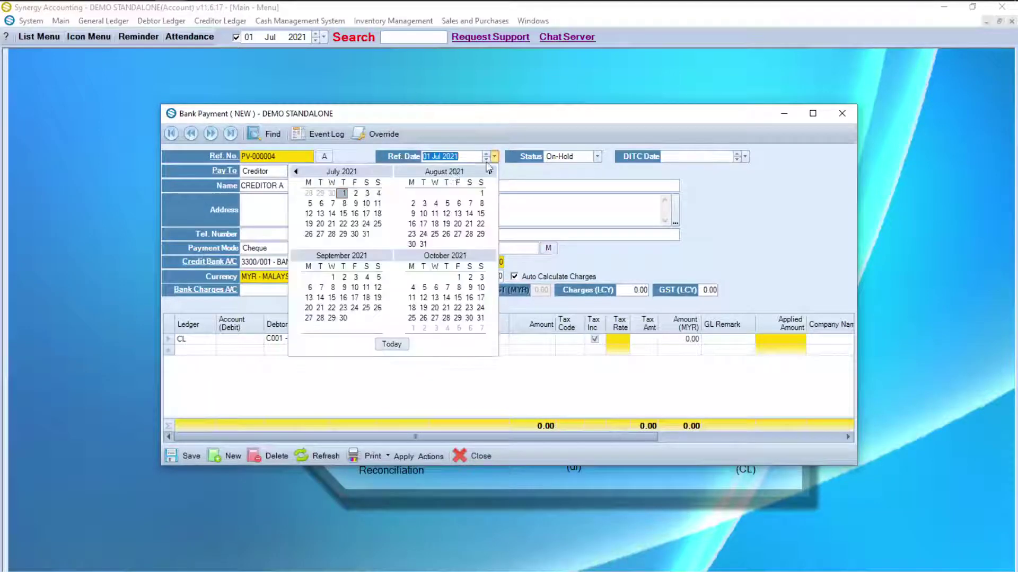
{"action": "left_click", "coordinate": [356, 193]}
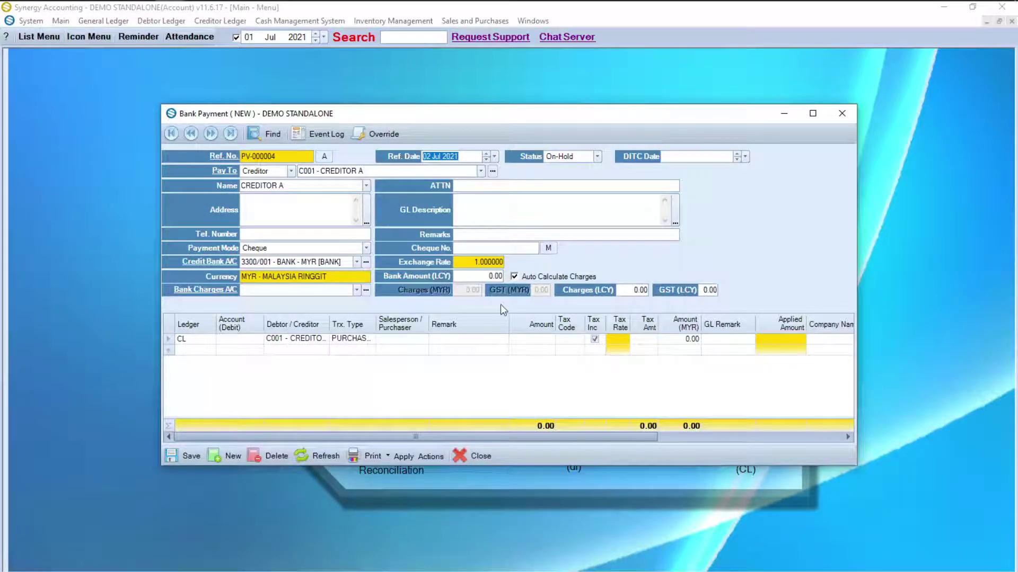
{"action": "left_click", "coordinate": [480, 276]}
{"action": "type", "text": "60"}
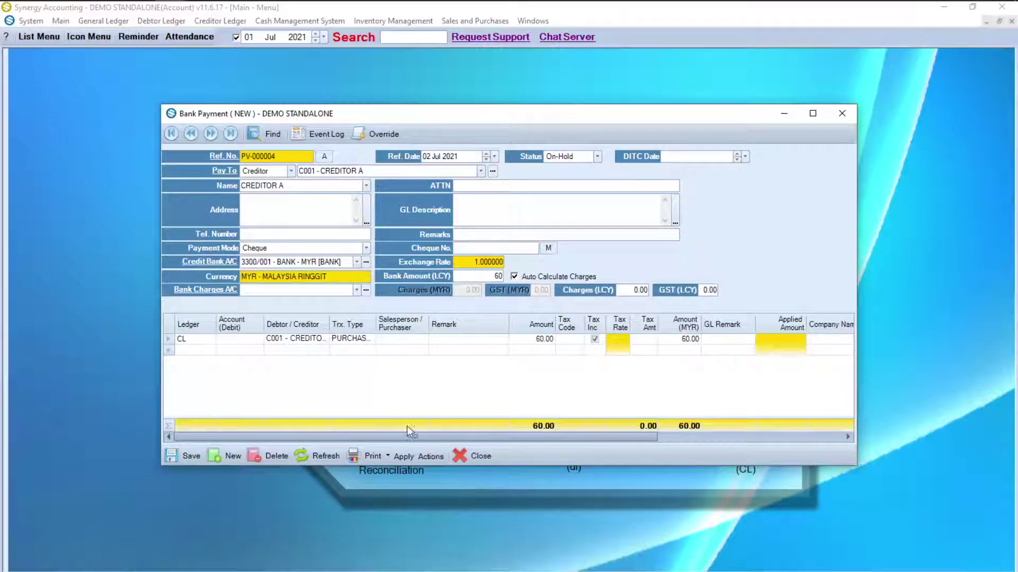
Apply the payment in full to Creditor A's received invoice of 02 Jul 2021, and save the bank payment with status Post.
{"action": "left_click", "coordinate": [402, 456]}
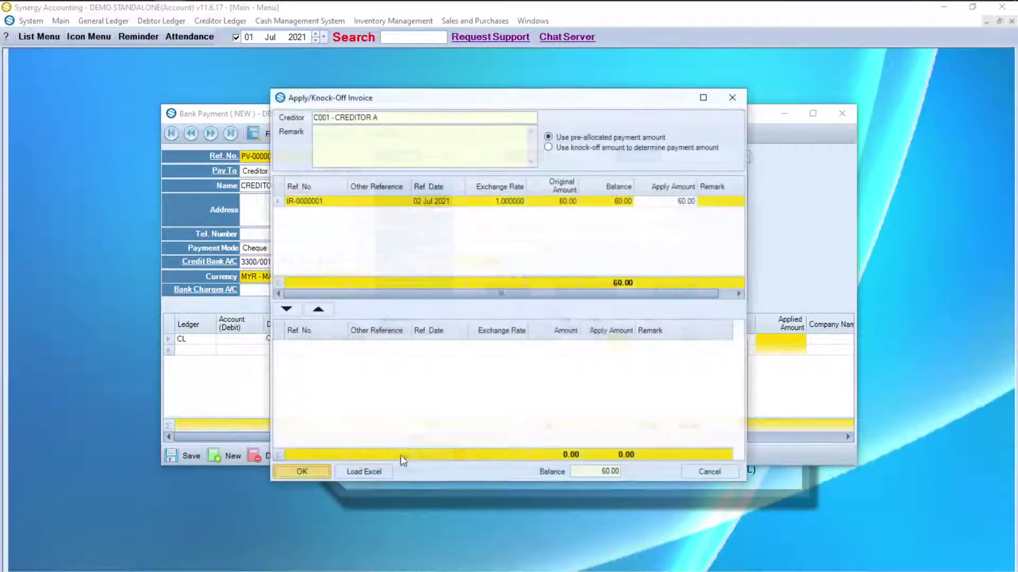
{"action": "left_click", "coordinate": [424, 205]}
{"action": "left_click", "coordinate": [285, 309]}
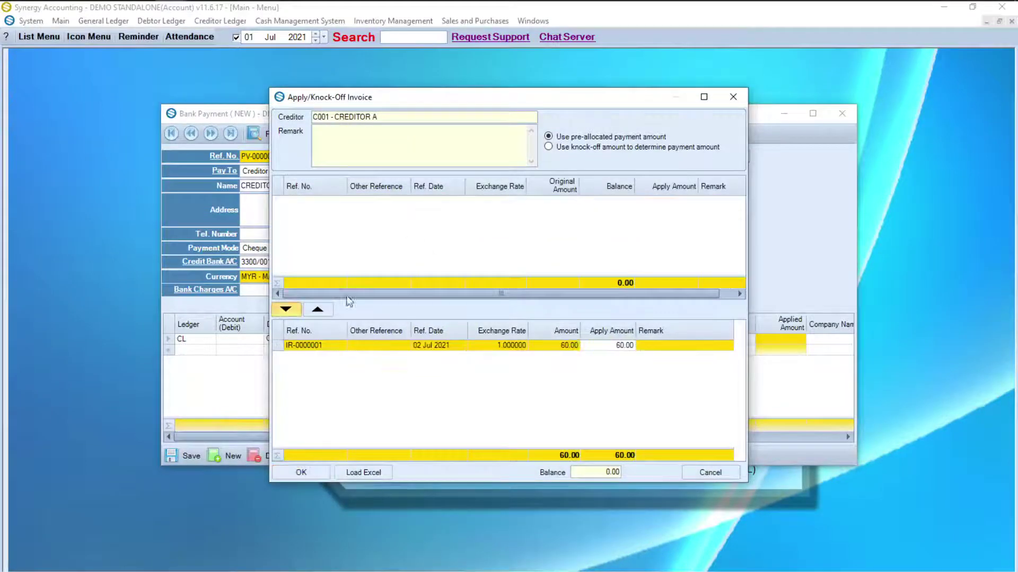
{"action": "left_click", "coordinate": [307, 468]}
{"action": "left_click", "coordinate": [188, 456]}
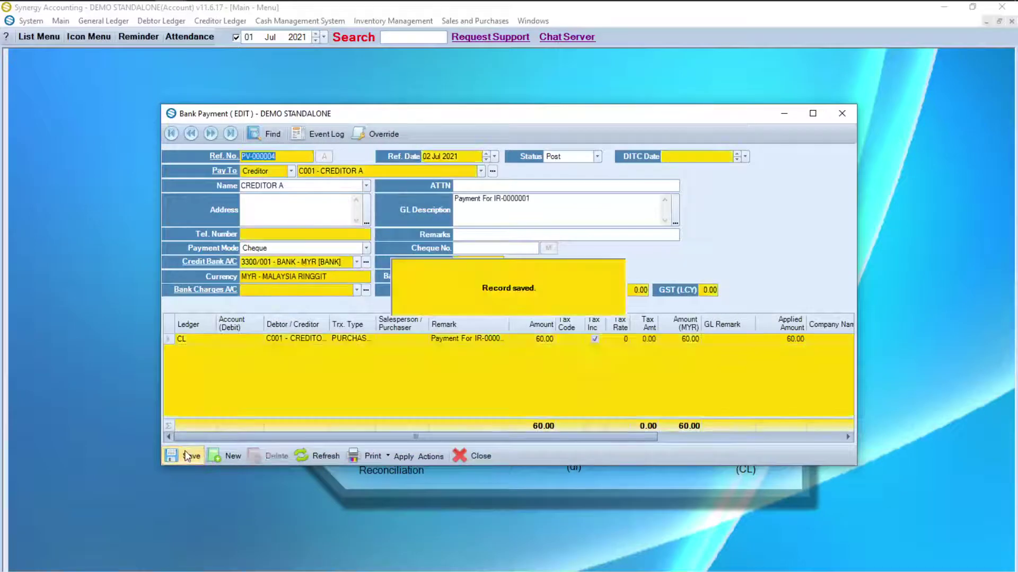
Preview the printed payment voucher for the bank payment, and close the preview and the payment.
{"action": "left_click", "coordinate": [371, 456]}
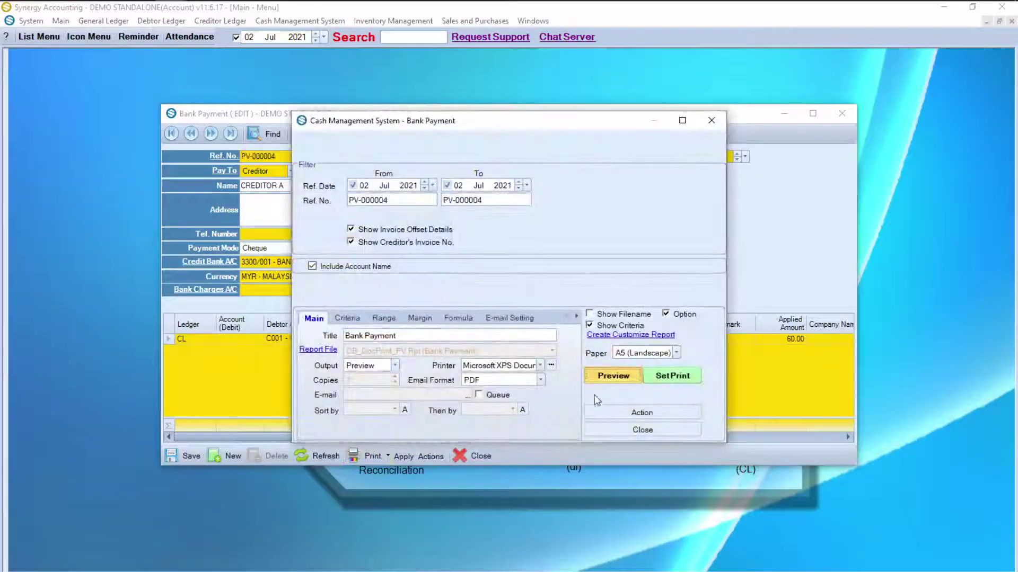
{"action": "left_click", "coordinate": [610, 376]}
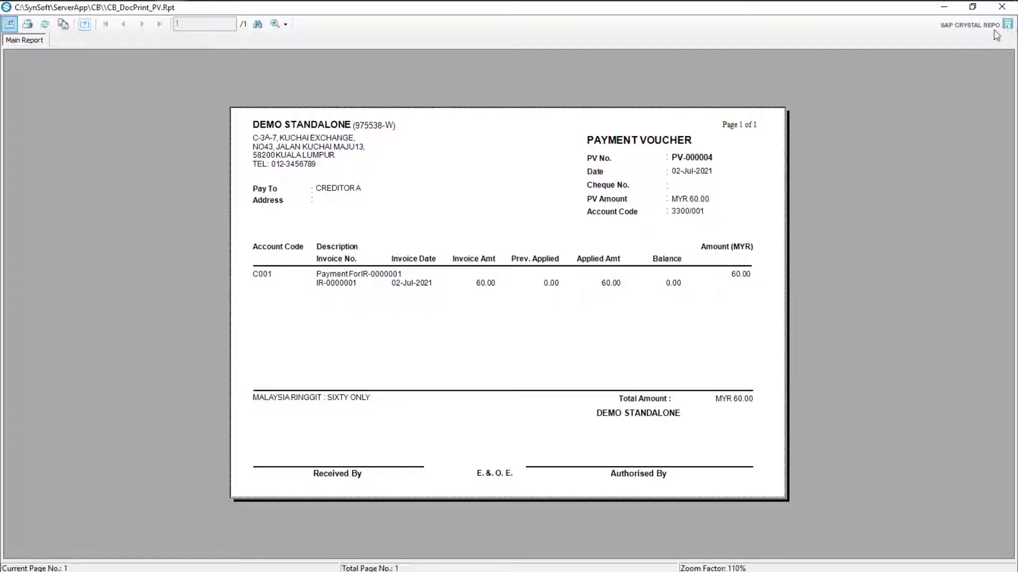
{"action": "left_click", "coordinate": [1002, 7]}
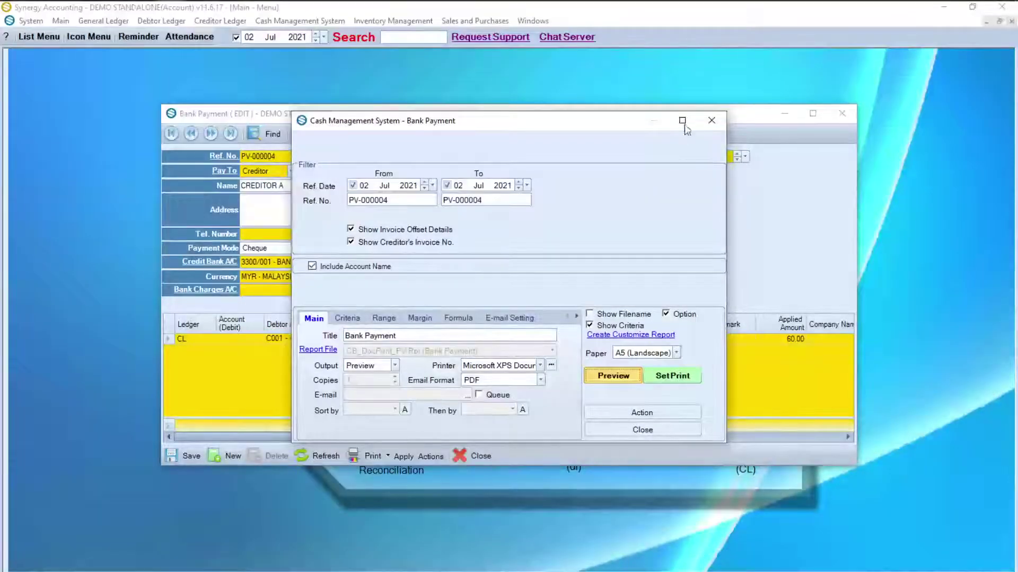
{"action": "left_click", "coordinate": [711, 122]}
{"action": "left_click", "coordinate": [839, 114]}
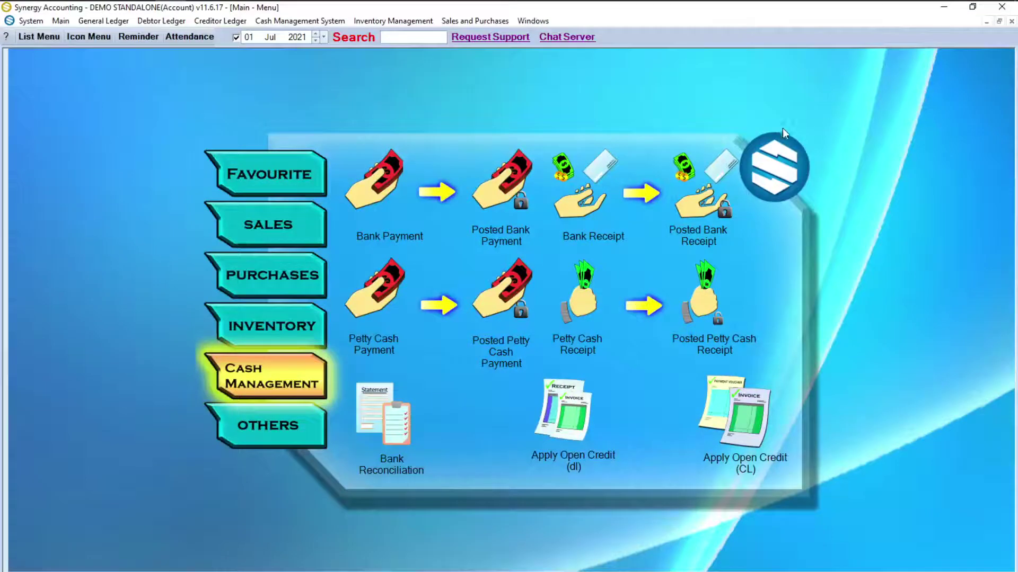
Create another bank payment with Pay To set to Other, bank amount 100 and reference date 31 Jul 2021.
{"action": "left_click", "coordinate": [397, 177]}
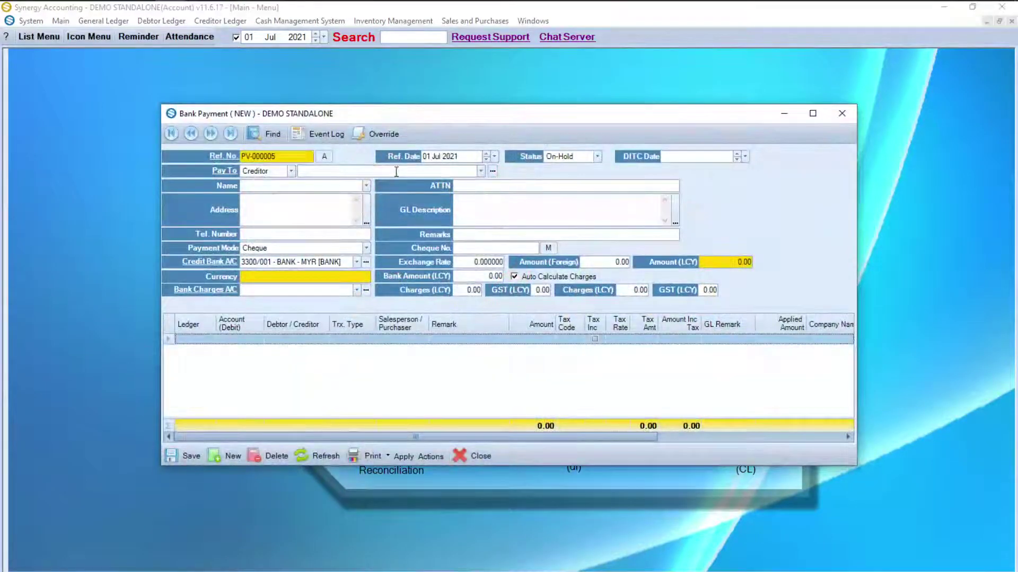
{"action": "left_click", "coordinate": [274, 173]}
{"action": "left_click", "coordinate": [267, 206]}
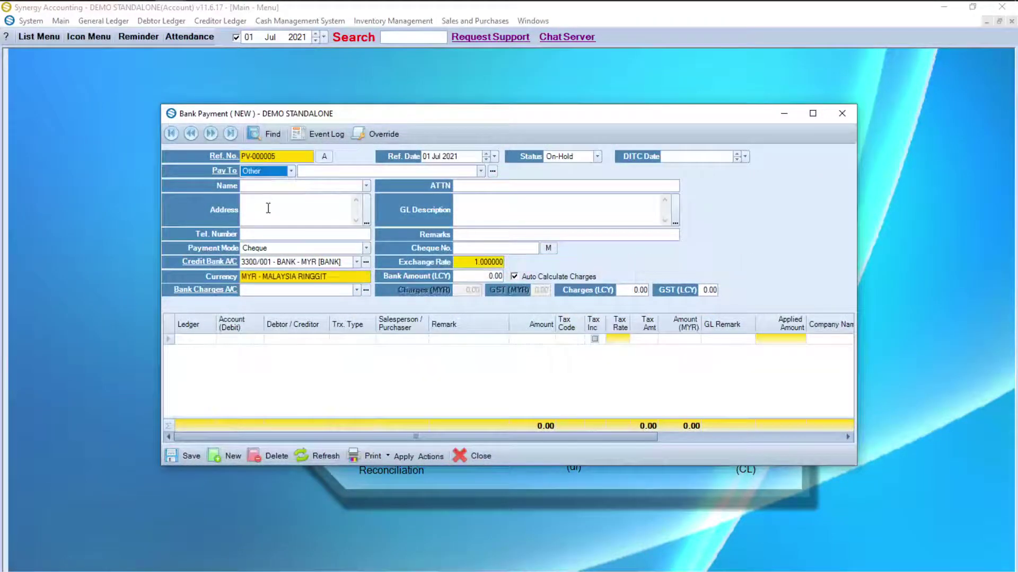
{"action": "left_click", "coordinate": [461, 277]}
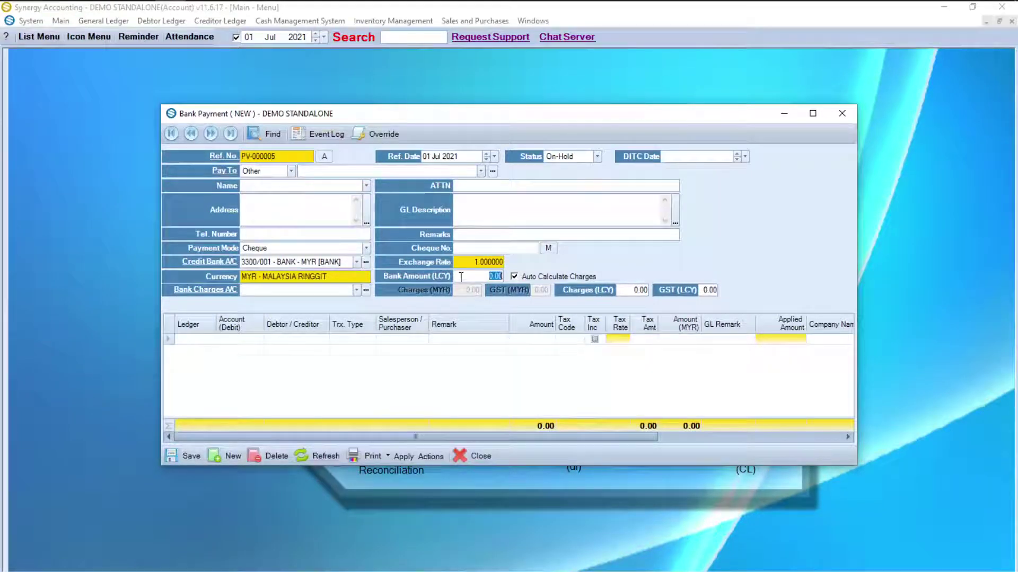
{"action": "type", "text": "100"}
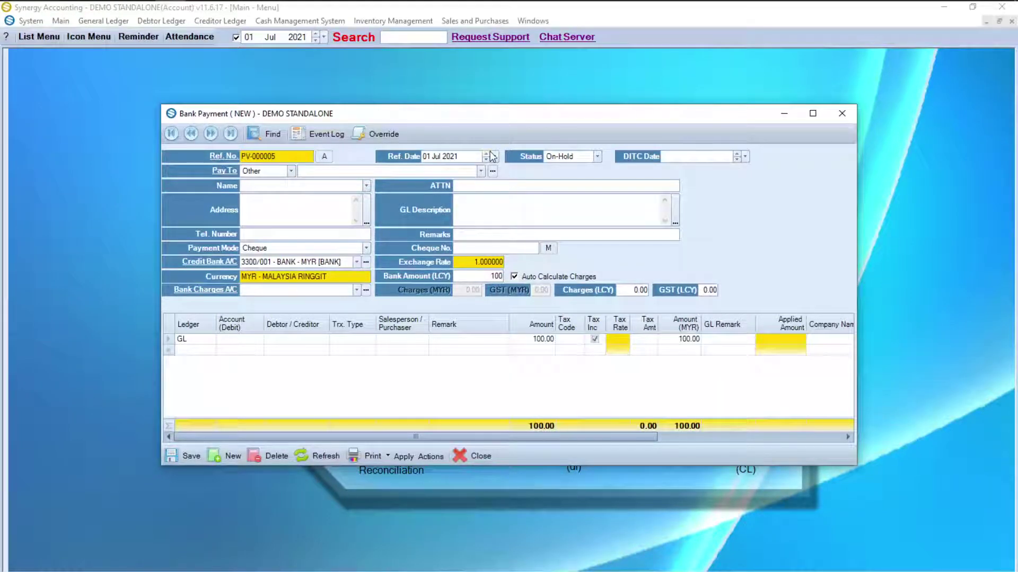
{"action": "left_click", "coordinate": [494, 156]}
{"action": "left_click", "coordinate": [369, 233]}
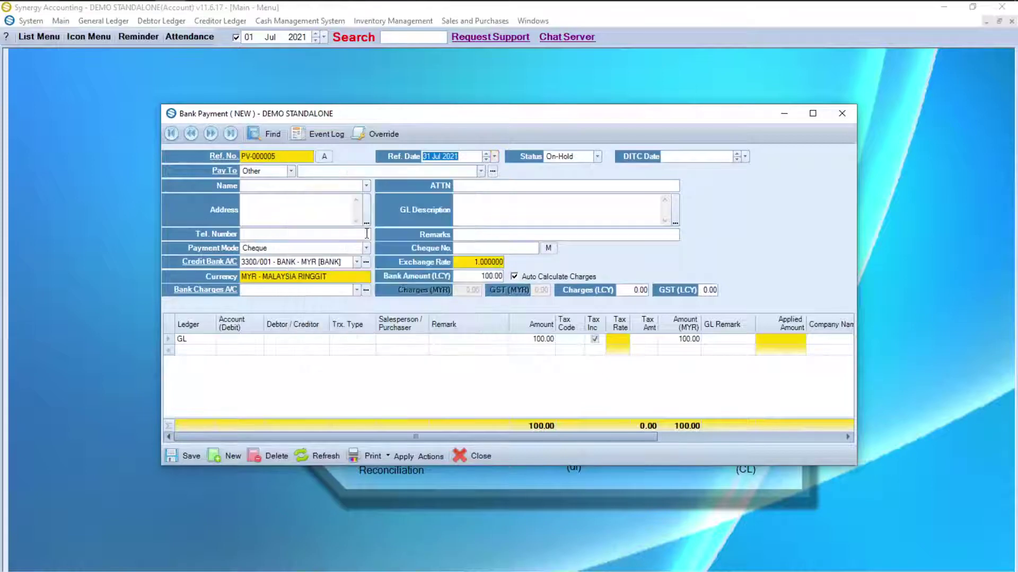
Set the payment line's debit account to the Electricity expense account with the remark "ELECTRICITY FOR JULY".
{"action": "left_click", "coordinate": [222, 341]}
{"action": "left_click", "coordinate": [250, 340]}
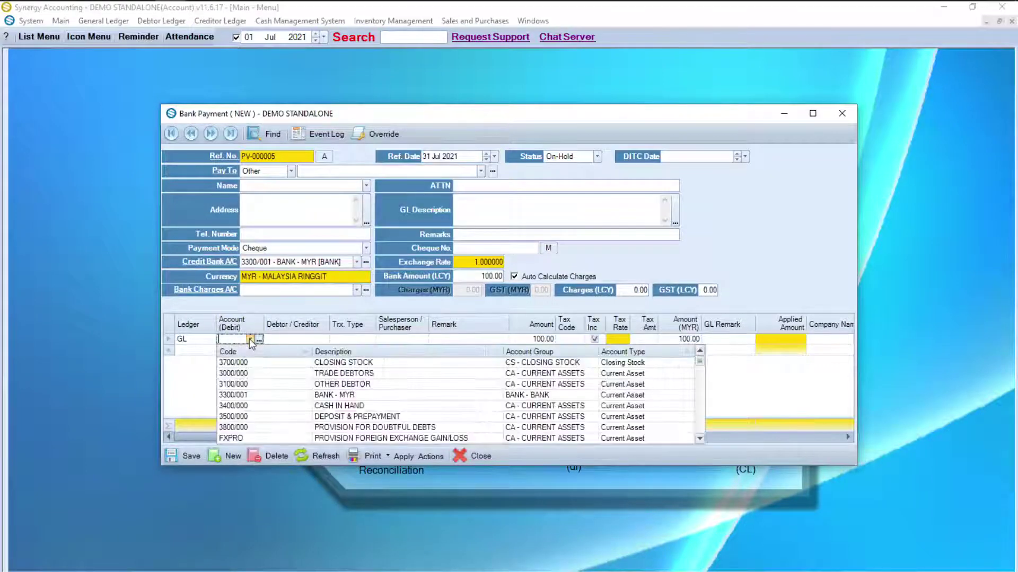
{"action": "scroll", "coordinate": [358, 395], "scroll_direction": "down", "scroll_amount": 15}
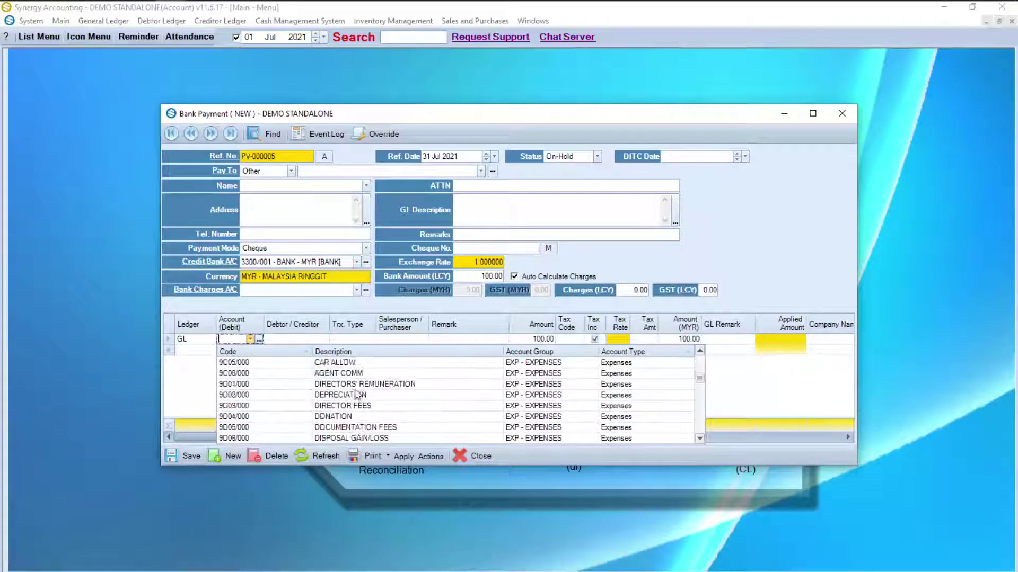
{"action": "scroll", "coordinate": [357, 395], "scroll_direction": "down", "scroll_amount": 2}
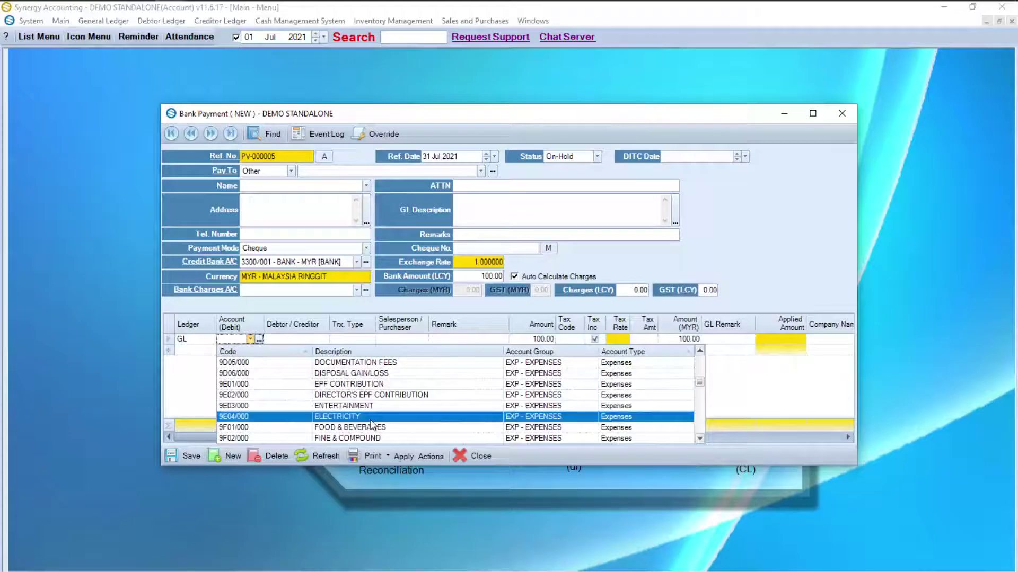
{"action": "left_click", "coordinate": [369, 418]}
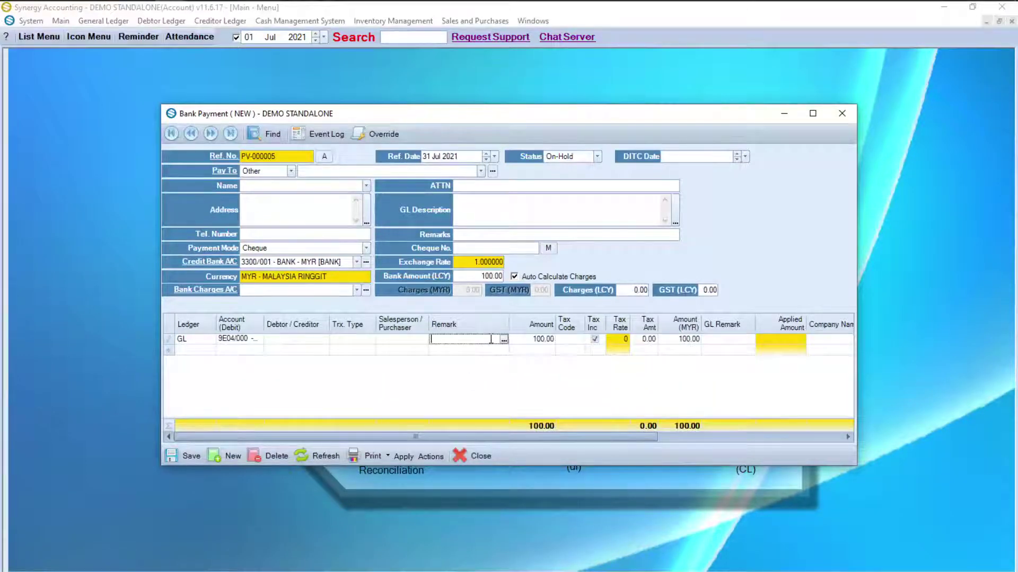
{"action": "type", "text": "E"}
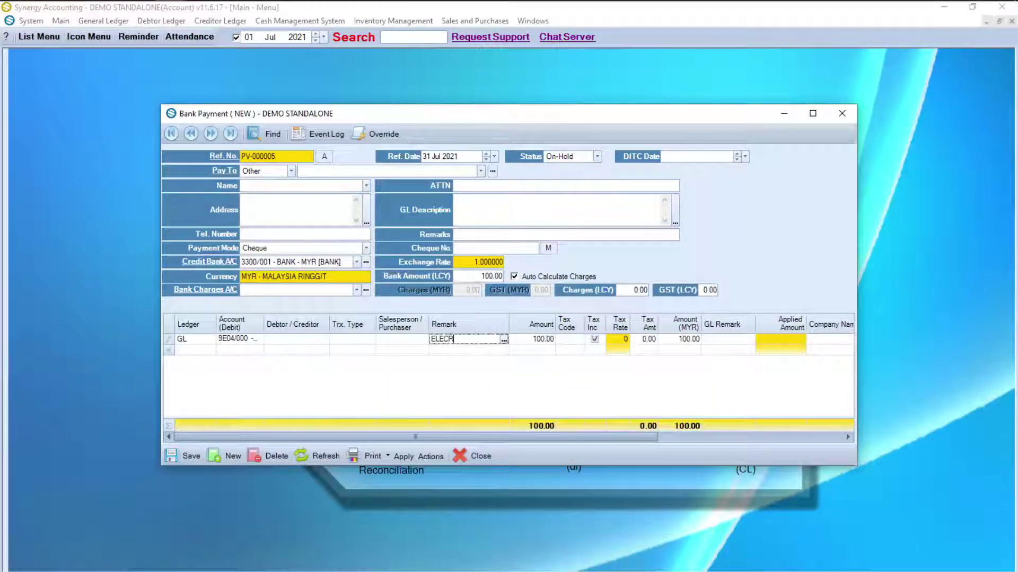
{"action": "type", "text": "LECTRICITY FOR JULY"}
Save the electricity payment, set its status to Post, save it again and close it.
{"action": "left_click", "coordinate": [192, 454]}
{"action": "left_click", "coordinate": [558, 157]}
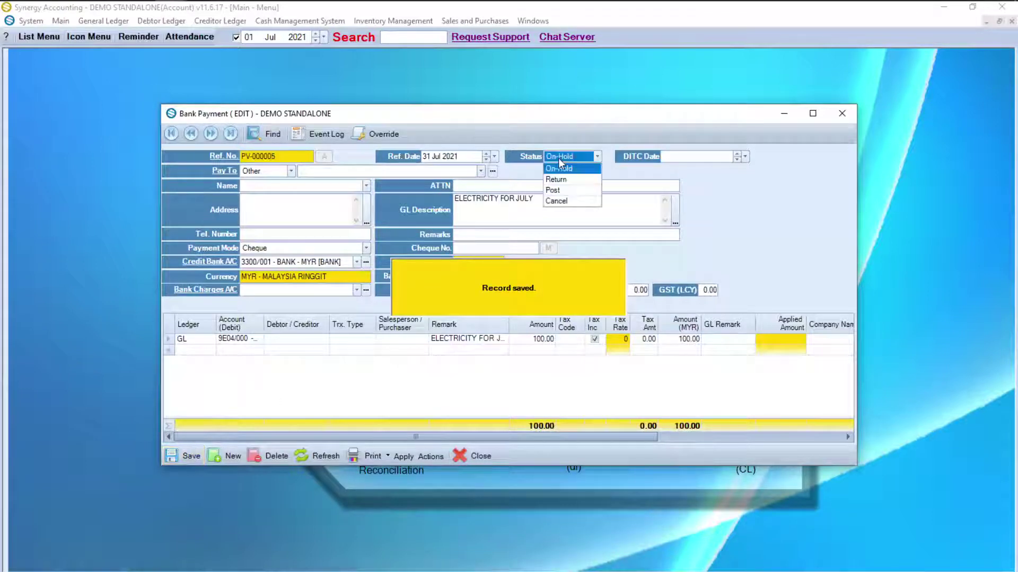
{"action": "left_click", "coordinate": [553, 190]}
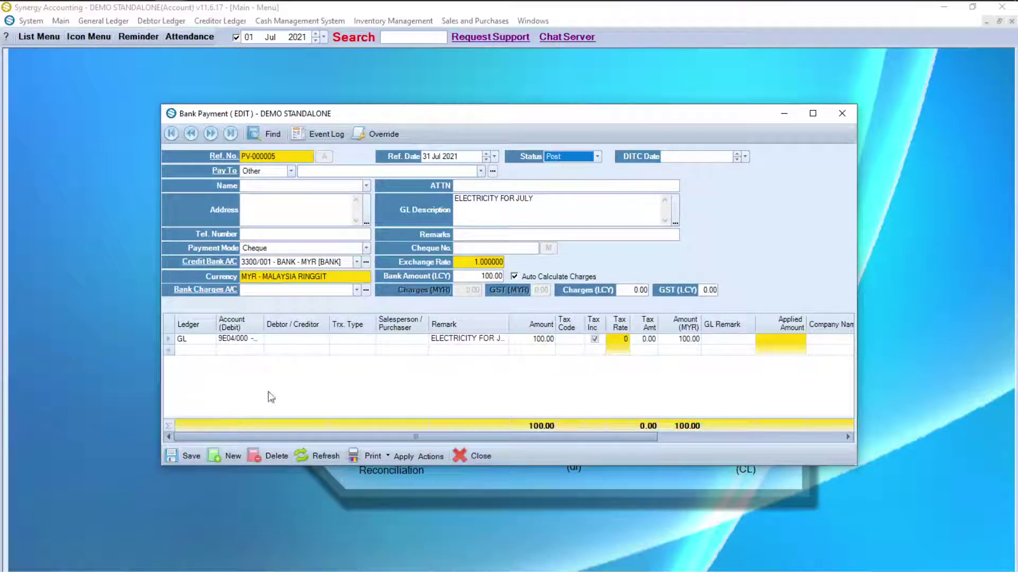
{"action": "left_click", "coordinate": [187, 455]}
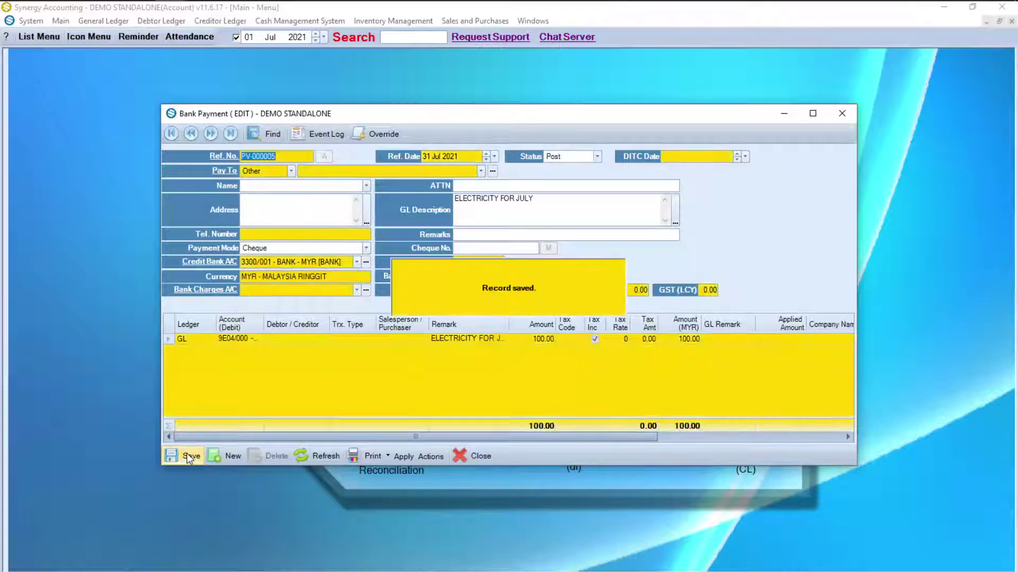
{"action": "left_click", "coordinate": [468, 454]}
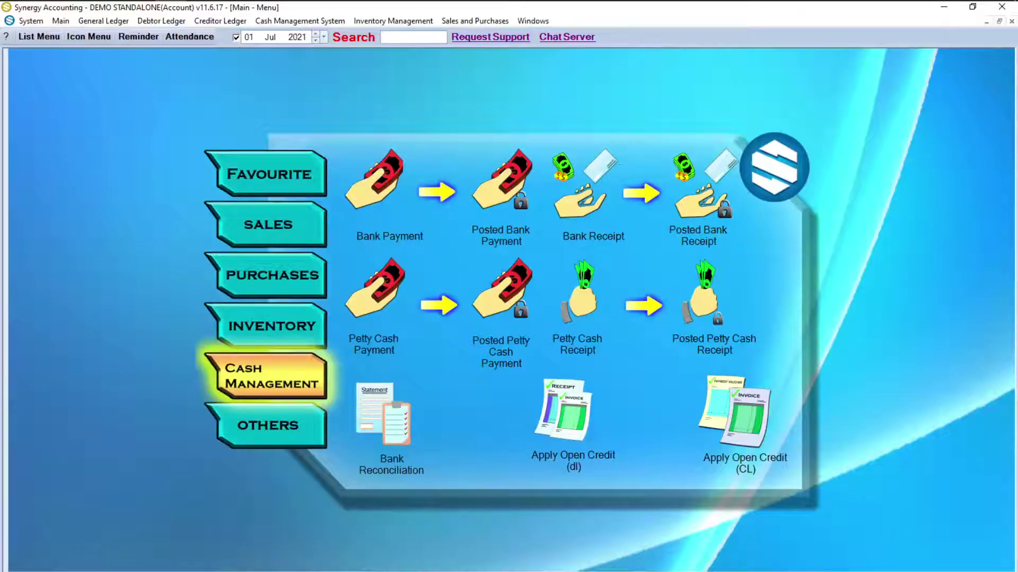
Create a return outward under purchases for Creditor A with return date 16 Jul 2021.
{"action": "left_click", "coordinate": [251, 281]}
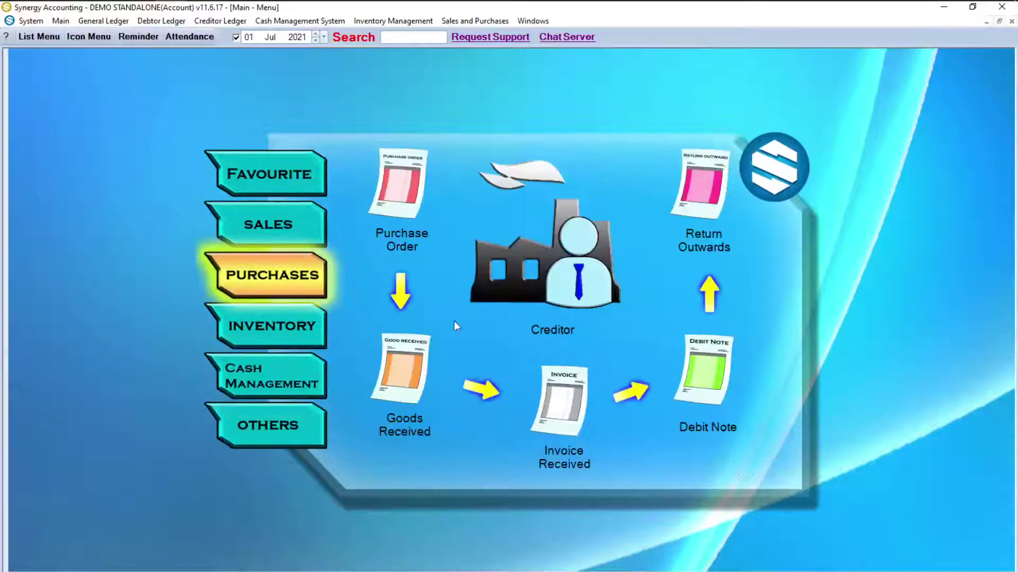
{"action": "left_click", "coordinate": [714, 191]}
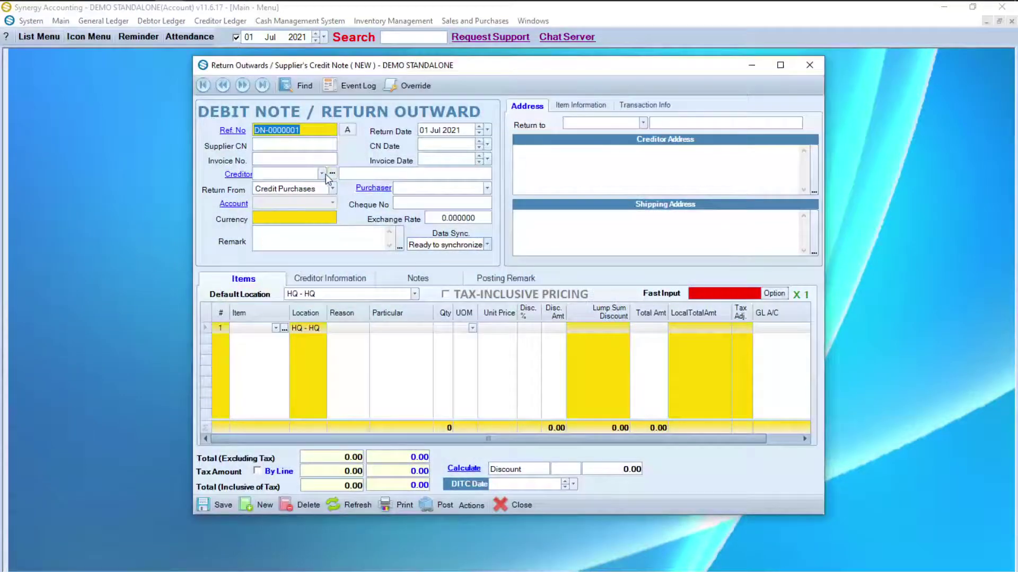
{"action": "left_click", "coordinate": [322, 174]}
{"action": "left_click", "coordinate": [284, 211]}
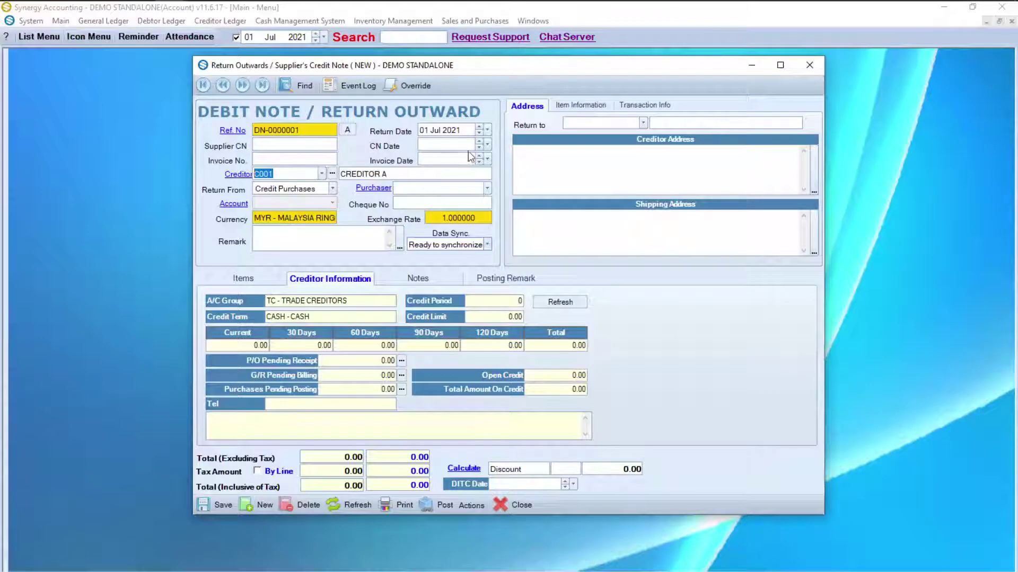
{"action": "left_click", "coordinate": [488, 130]}
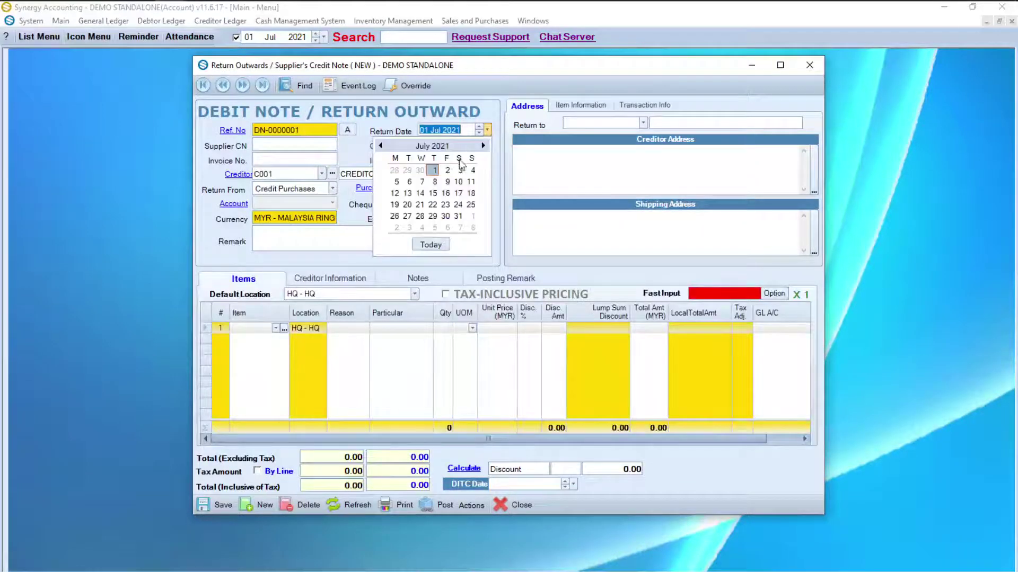
{"action": "left_click", "coordinate": [445, 193]}
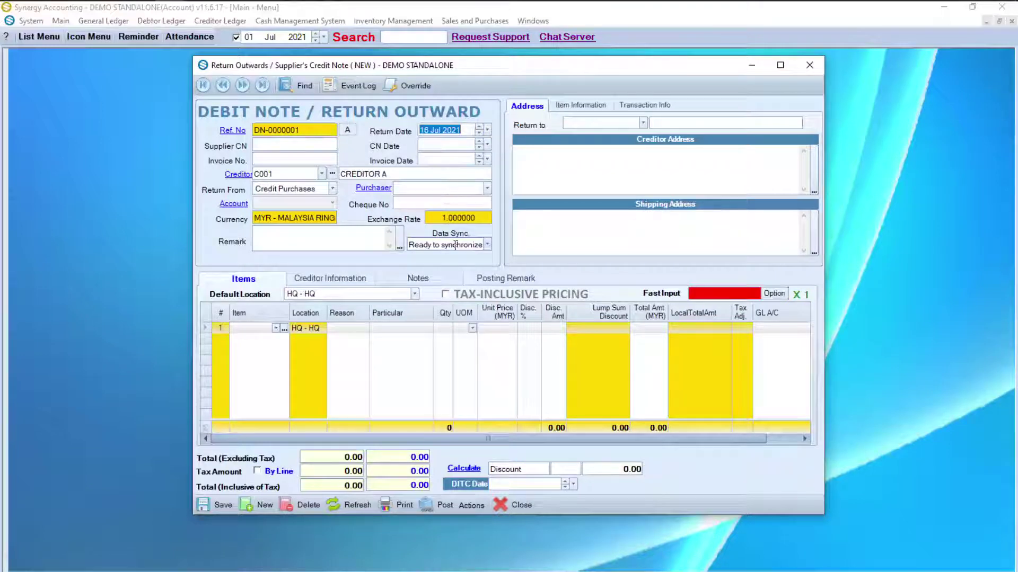
Load Creditor A's credit purchase IR-0000001 into the return outward, searching from 01 Jul to 31 Jul 2021.
{"action": "left_click", "coordinate": [473, 506]}
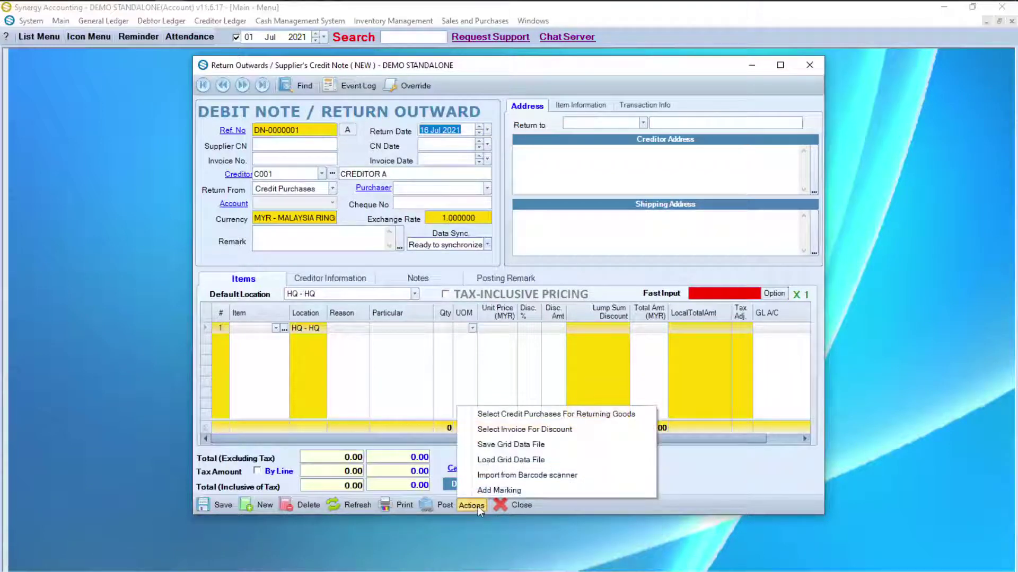
{"action": "left_click", "coordinate": [516, 415]}
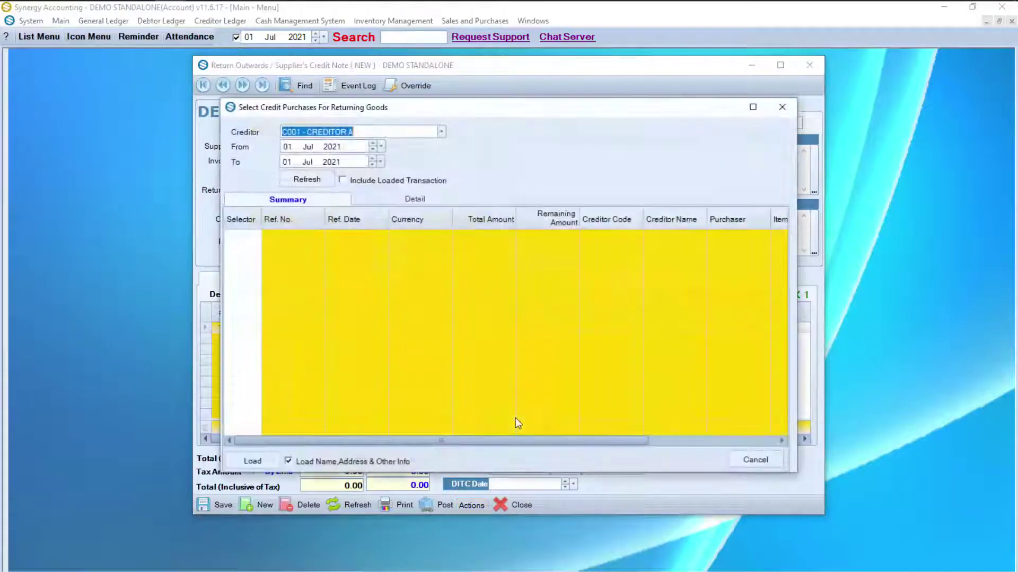
{"action": "left_click", "coordinate": [380, 147]}
{"action": "left_click", "coordinate": [380, 147]}
{"action": "left_click", "coordinate": [380, 161]}
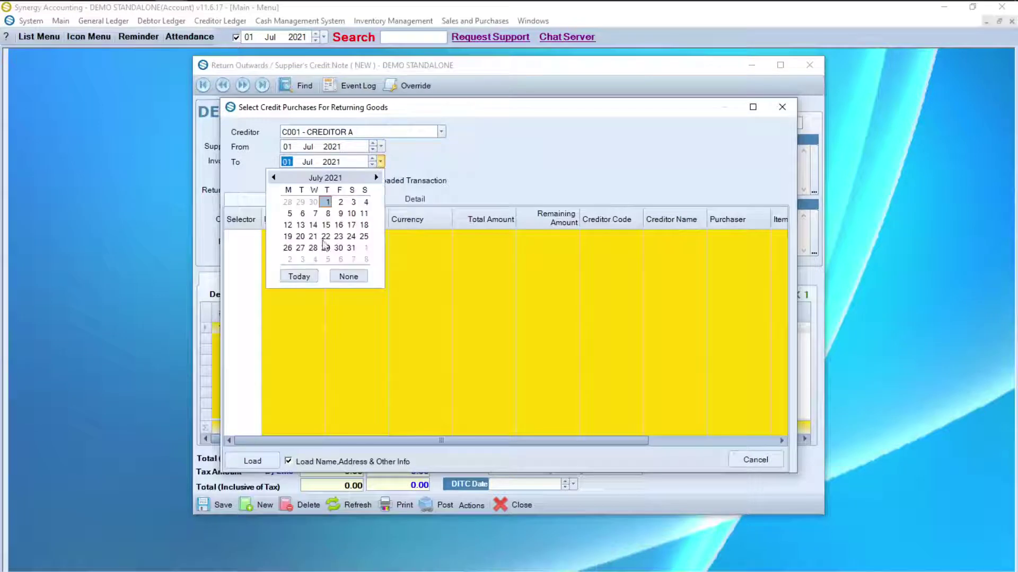
{"action": "left_click", "coordinate": [350, 247]}
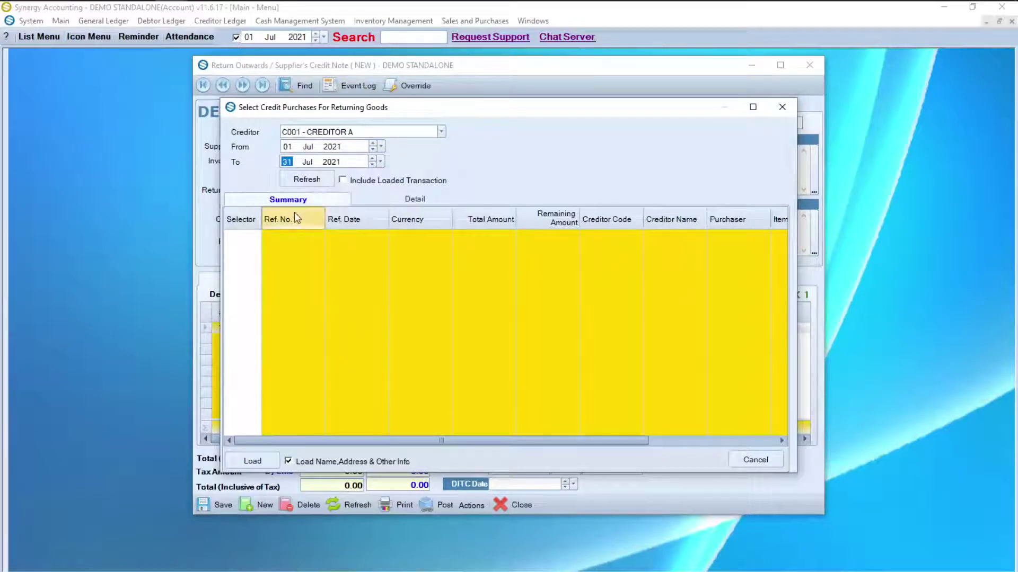
{"action": "left_click", "coordinate": [293, 183]}
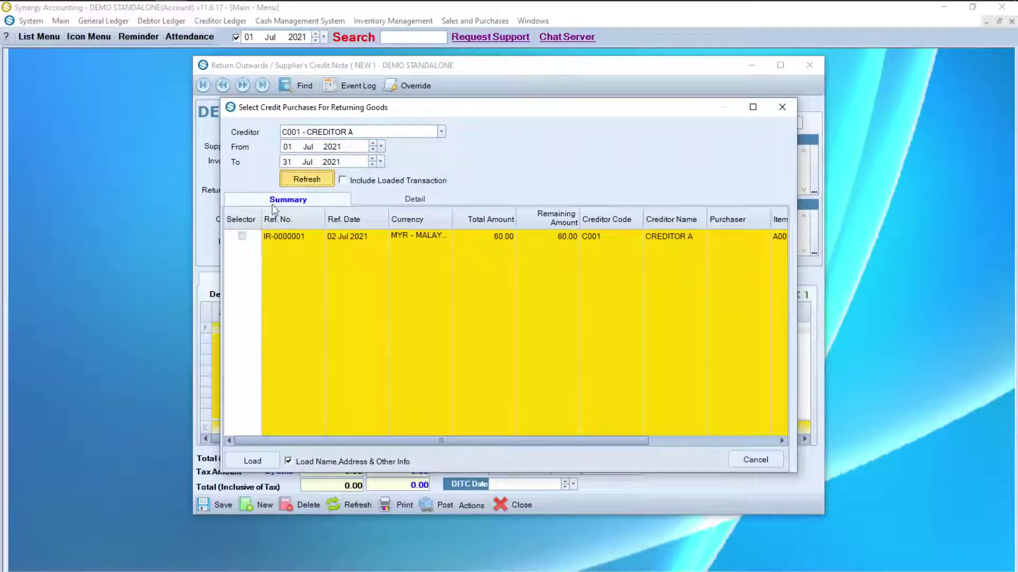
{"action": "left_click", "coordinate": [246, 237]}
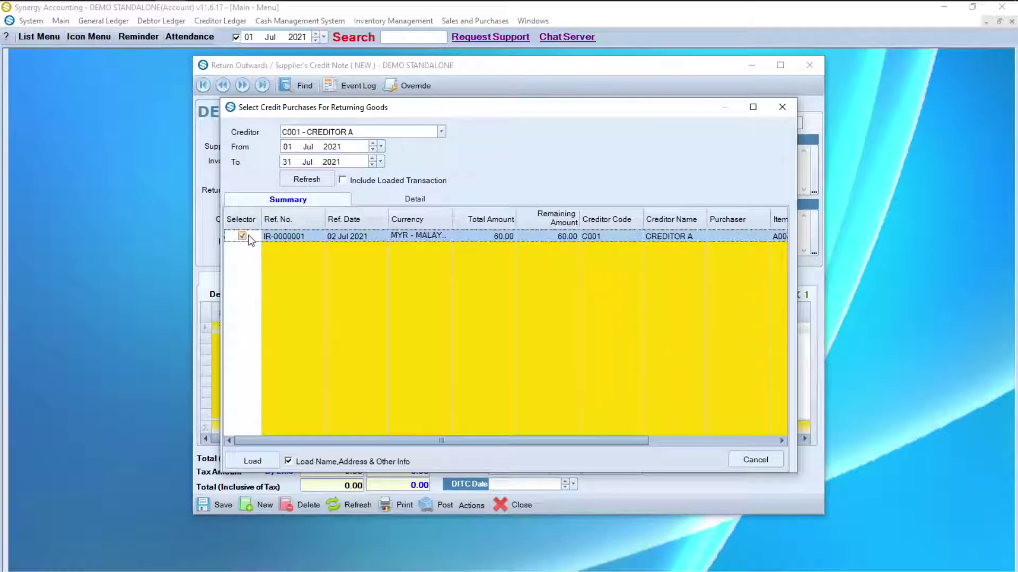
{"action": "left_click", "coordinate": [271, 462]}
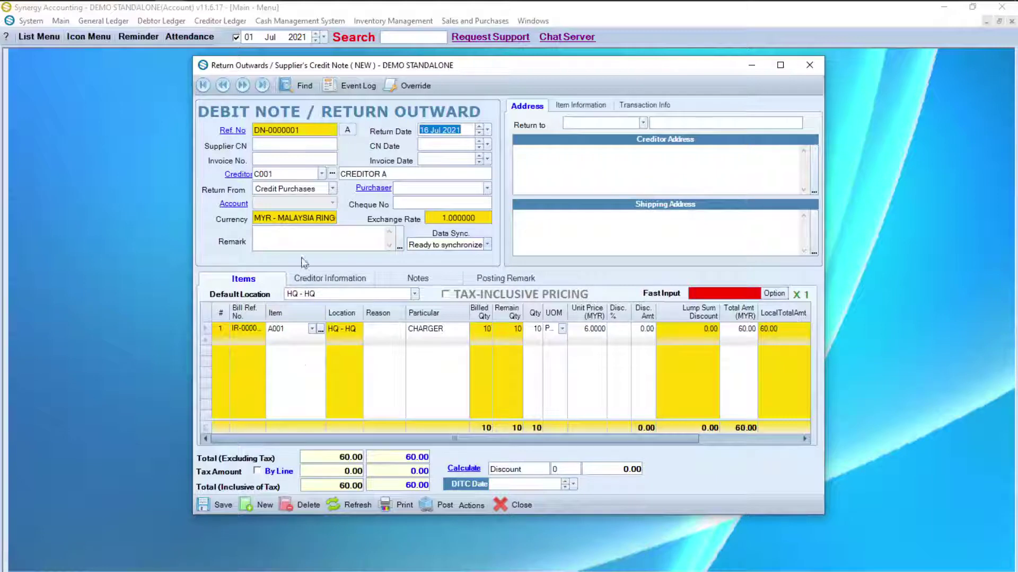
Enter the remark "ITEM DAMAGE", set the charger's return quantity to 1, then save and close the return outward.
{"action": "left_click", "coordinate": [305, 237]}
{"action": "type", "text": "ITEM DAMAG"}
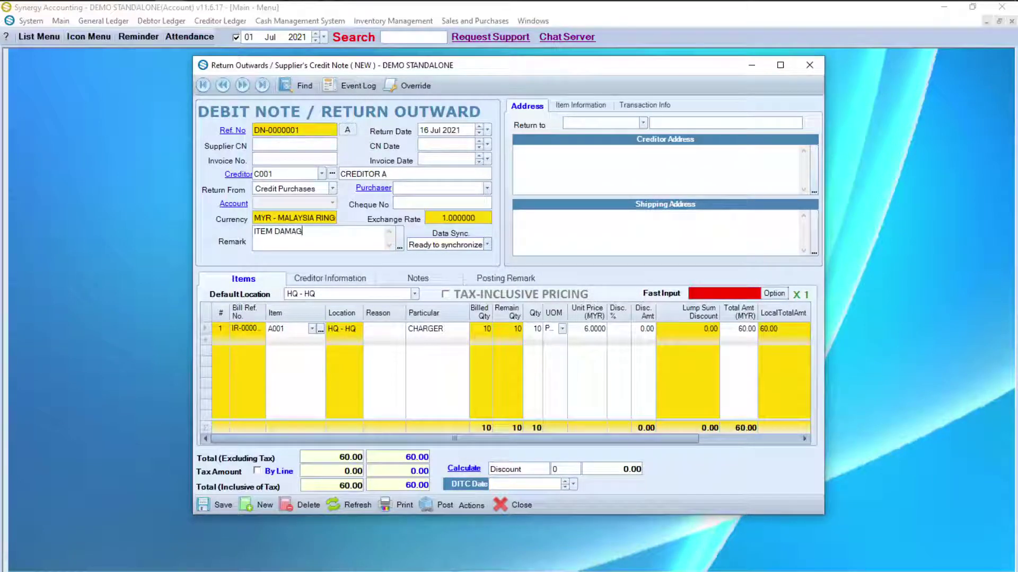
{"action": "type", "text": "E"}
{"action": "left_click", "coordinate": [537, 328]}
{"action": "type", "text": "1"}
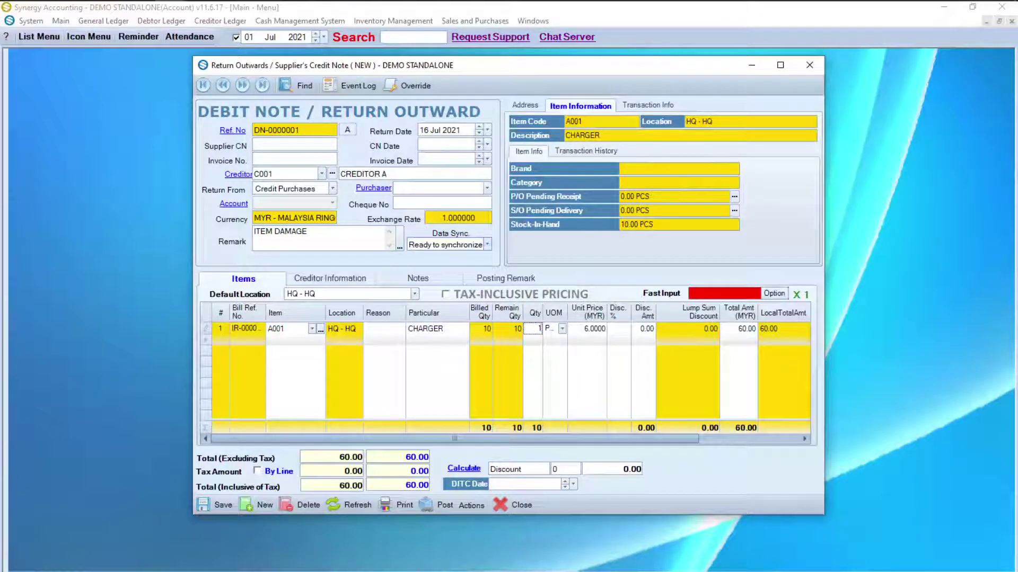
{"action": "left_click", "coordinate": [203, 504]}
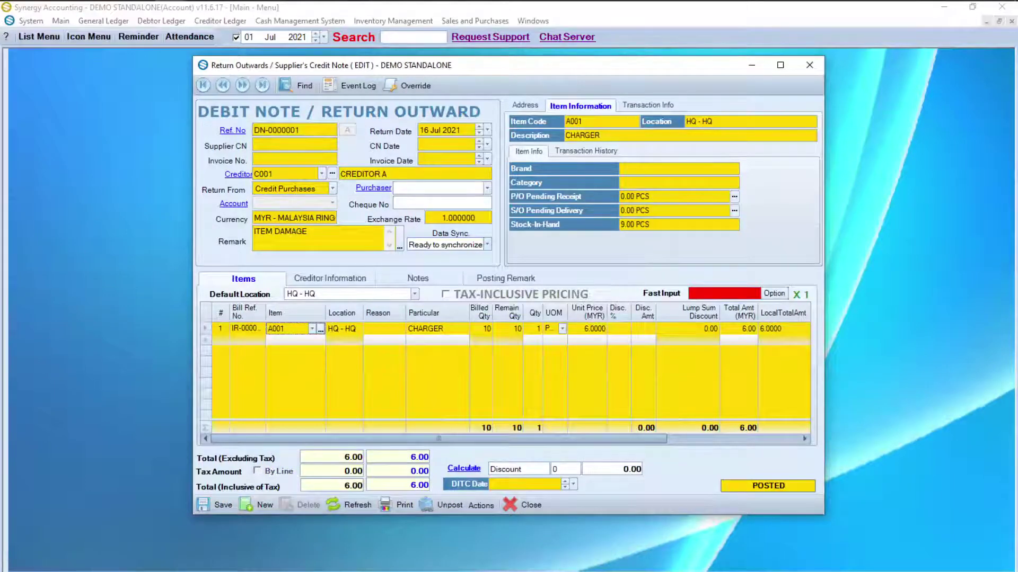
{"action": "left_click", "coordinate": [532, 506]}
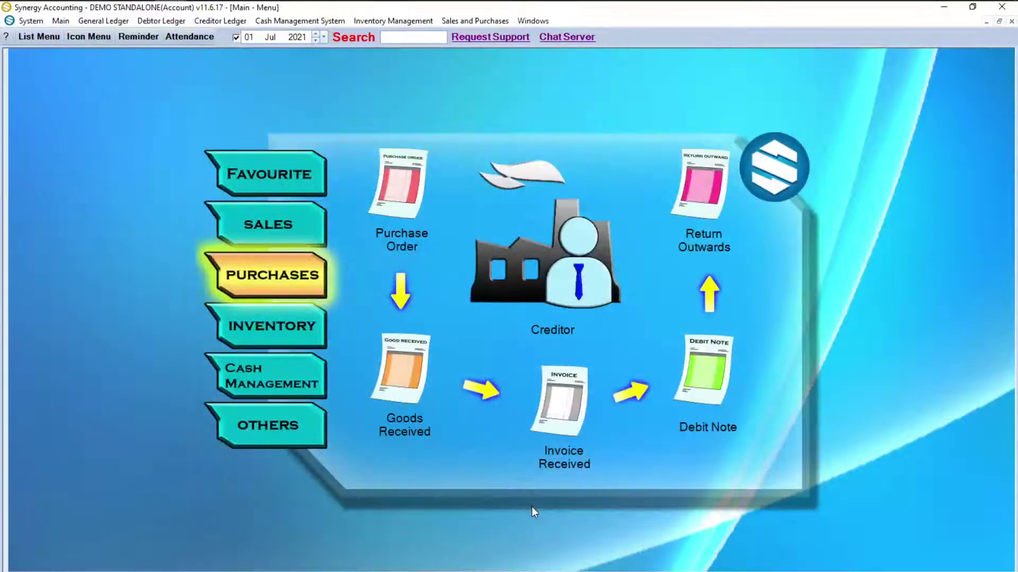
Create a debtor under sales with code and name "DEBTOR C", save it and close the record.
{"action": "left_click", "coordinate": [275, 245]}
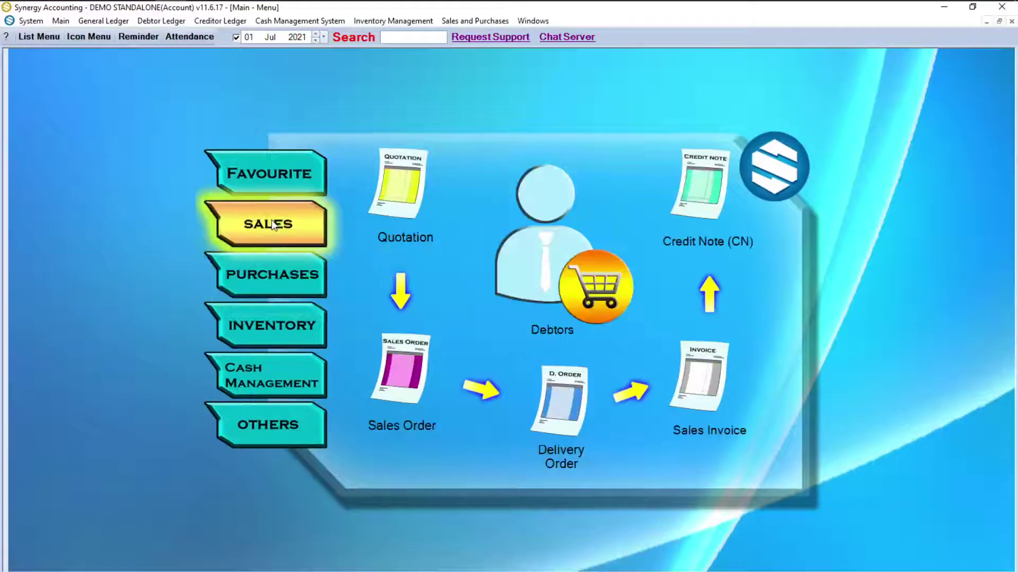
{"action": "left_click", "coordinate": [525, 261]}
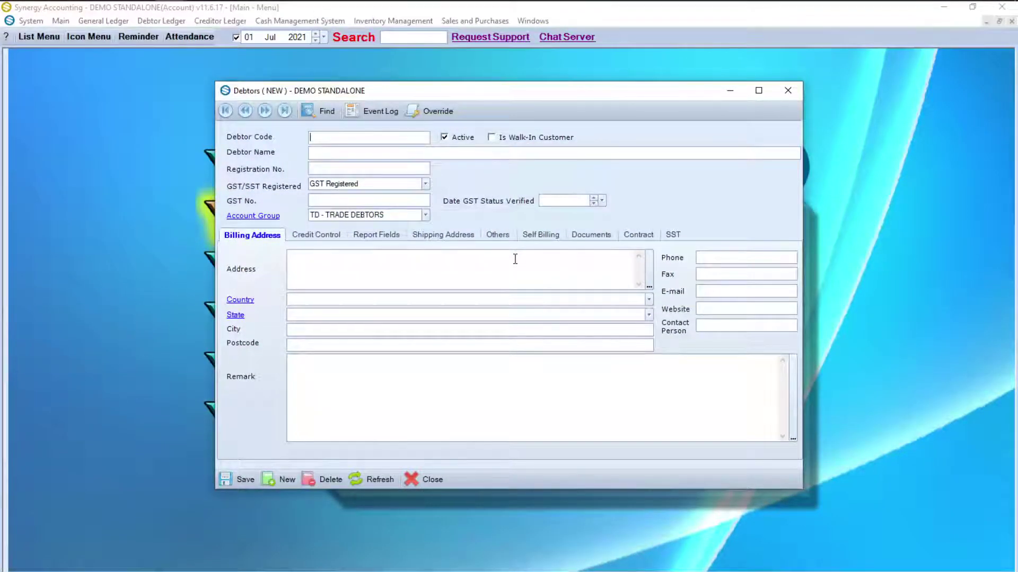
{"action": "type", "text": "DEBTOR"}
{"action": "type", "text": " C"}
{"action": "type", "text": "DE"}
{"action": "type", "text": "B"}
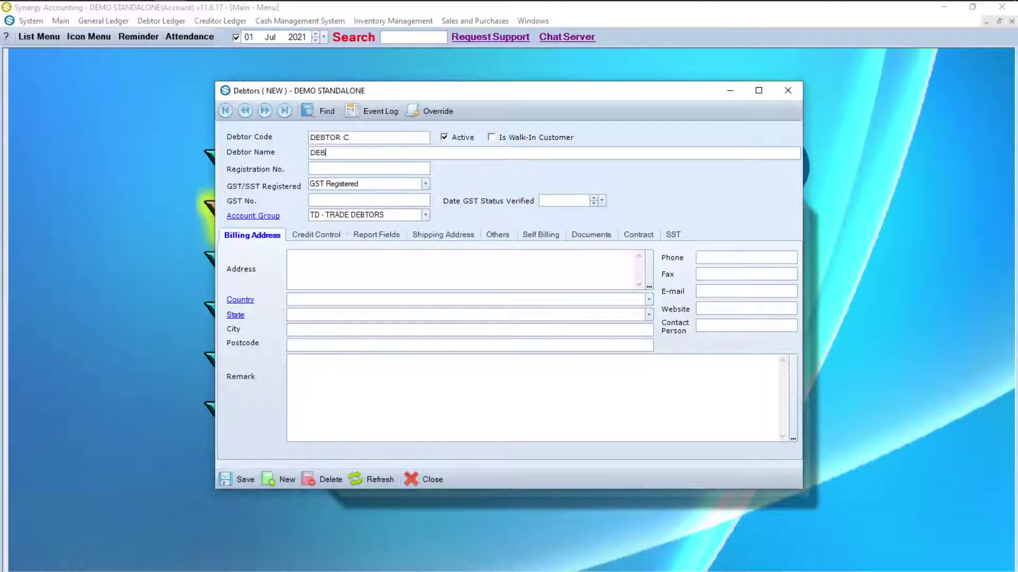
{"action": "type", "text": "TOR C"}
{"action": "left_click", "coordinate": [243, 472]}
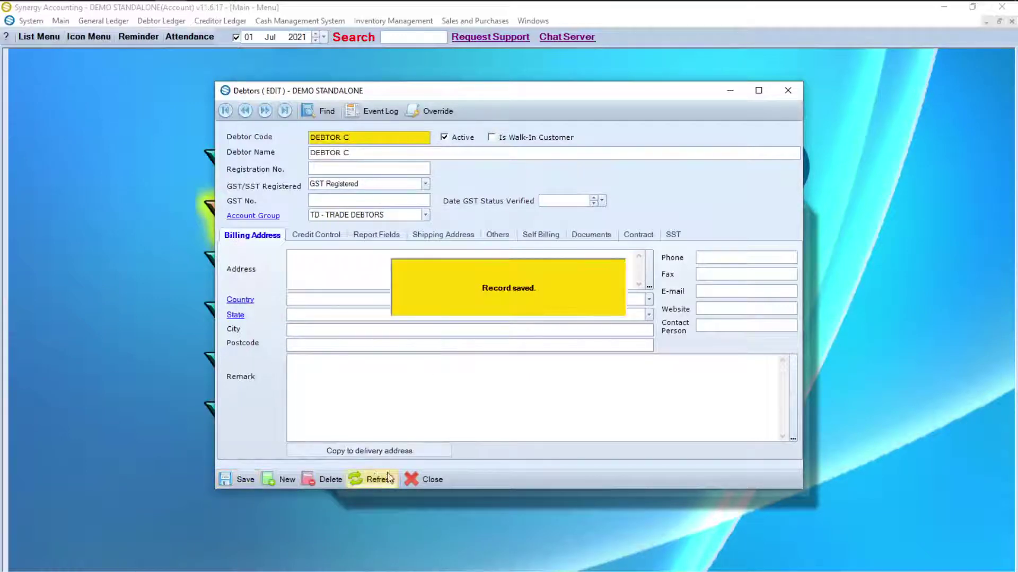
{"action": "left_click", "coordinate": [423, 474]}
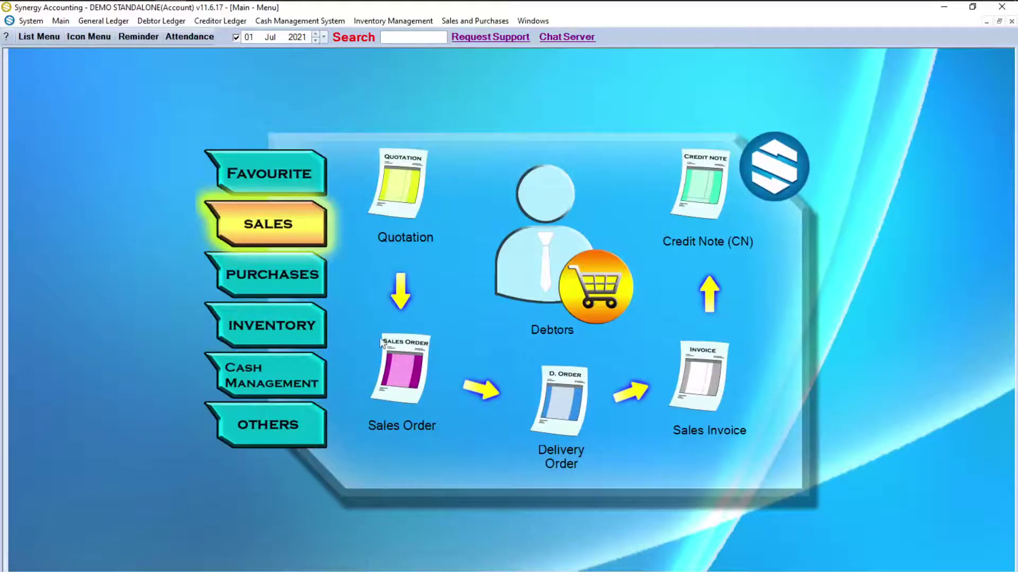
Create a sales quotation dated 11 Jul 2021 and quote it to Debtor A.
{"action": "left_click", "coordinate": [405, 206]}
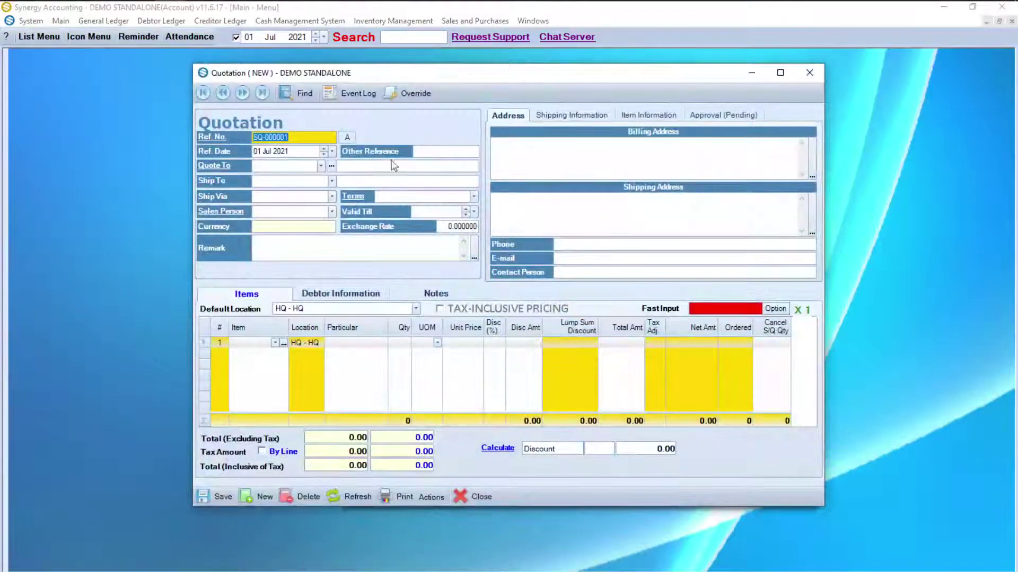
{"action": "left_click", "coordinate": [332, 152]}
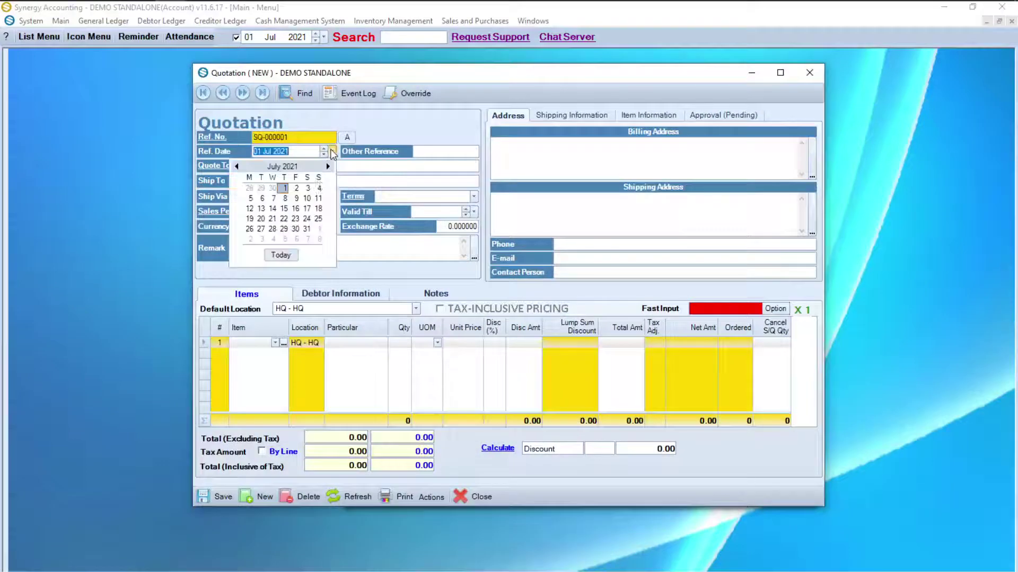
{"action": "left_click", "coordinate": [318, 198]}
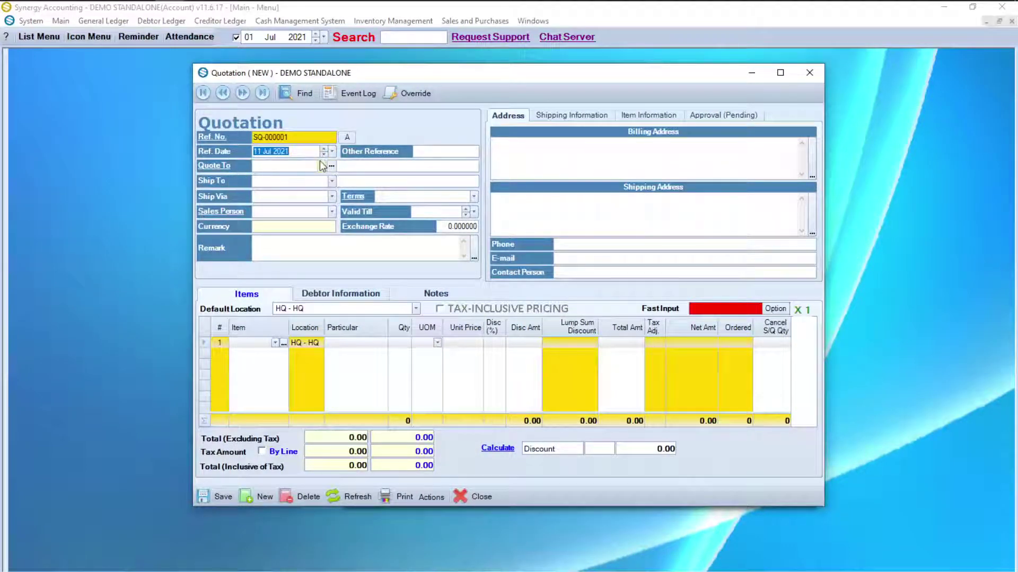
{"action": "left_click", "coordinate": [321, 166]}
{"action": "left_click", "coordinate": [309, 192]}
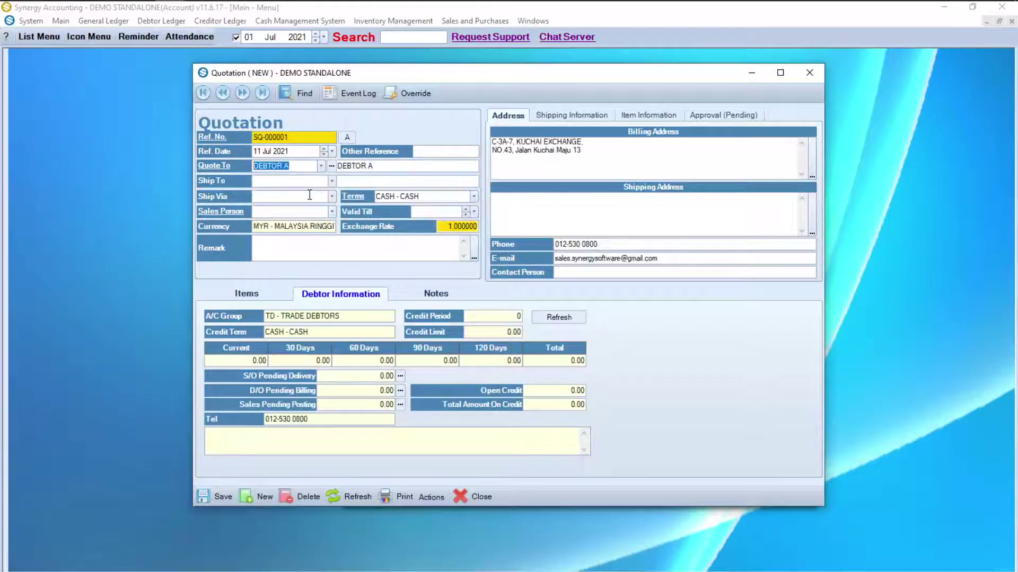
Add item A001 CHARGER to the quotation with quantity 5 and unit price 10, and save it.
{"action": "left_click", "coordinate": [251, 295]}
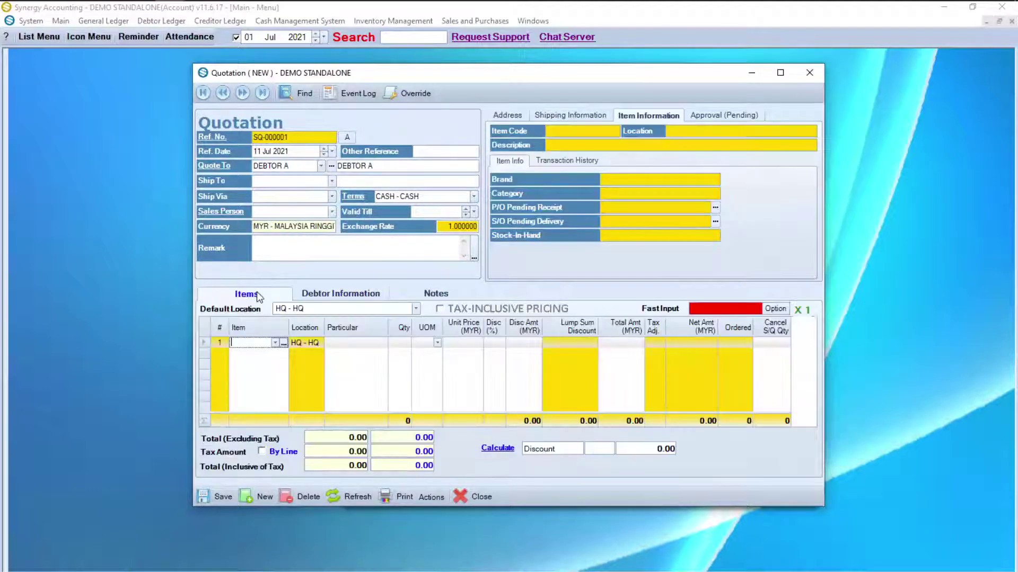
{"action": "left_click", "coordinate": [276, 342]}
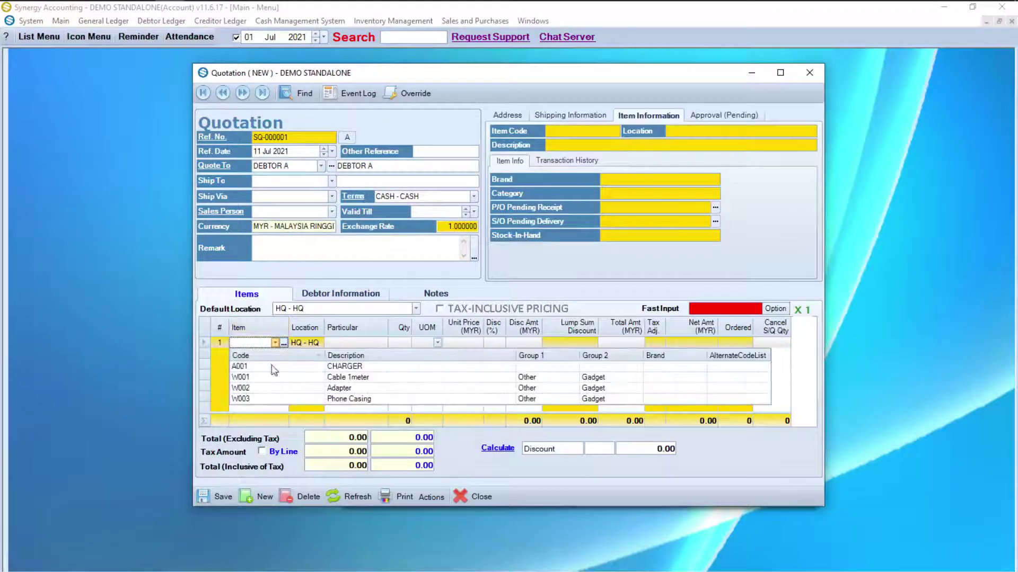
{"action": "left_click", "coordinate": [272, 367]}
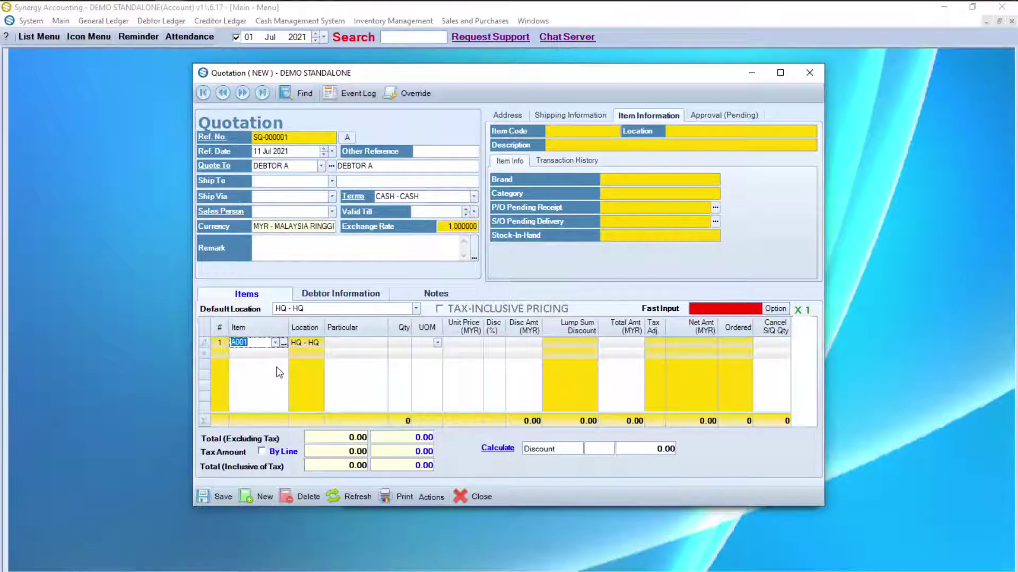
{"action": "left_click", "coordinate": [401, 343]}
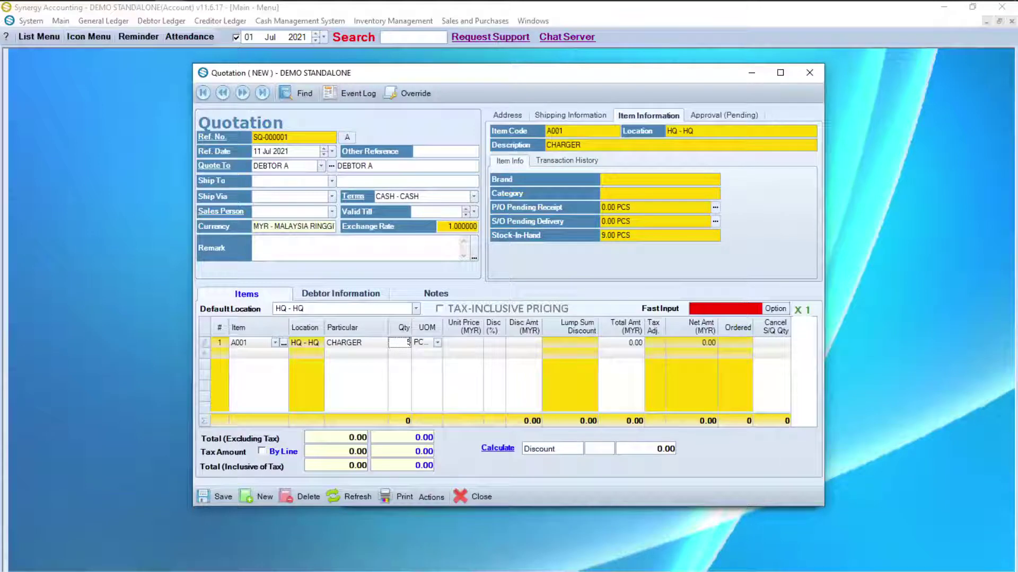
{"action": "left_click", "coordinate": [466, 345]}
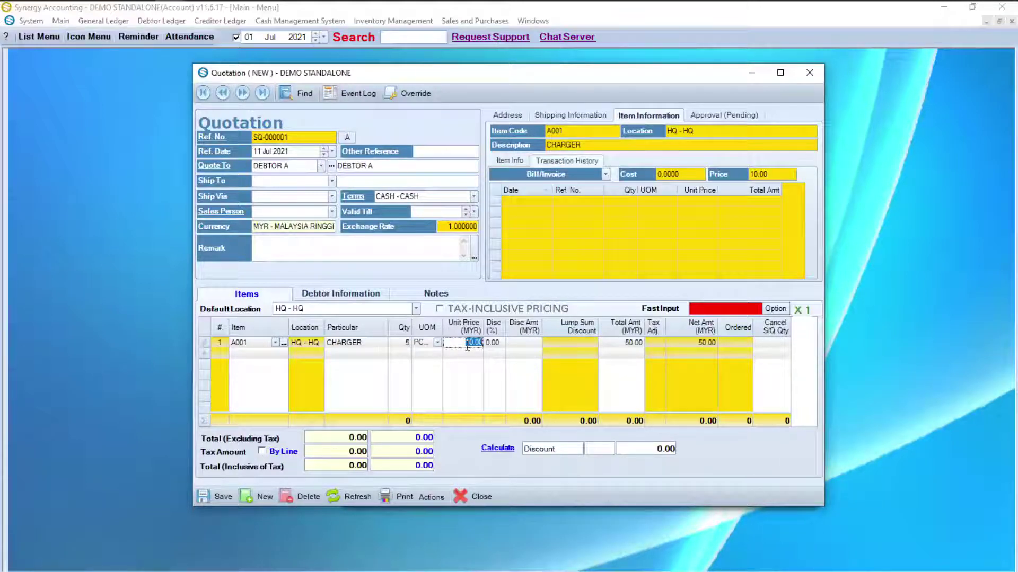
{"action": "type", "text": "10"}
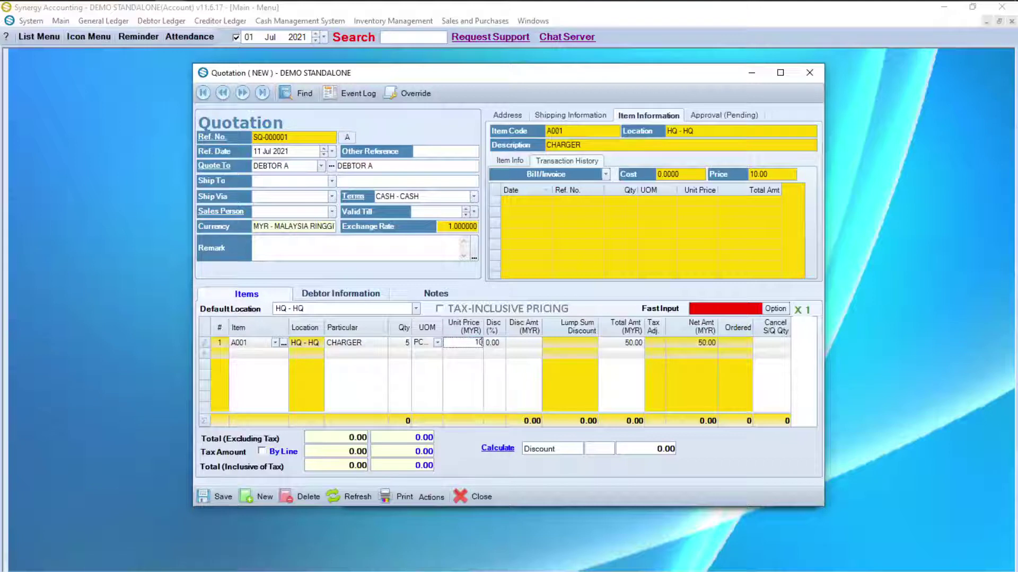
{"action": "left_click", "coordinate": [212, 496]}
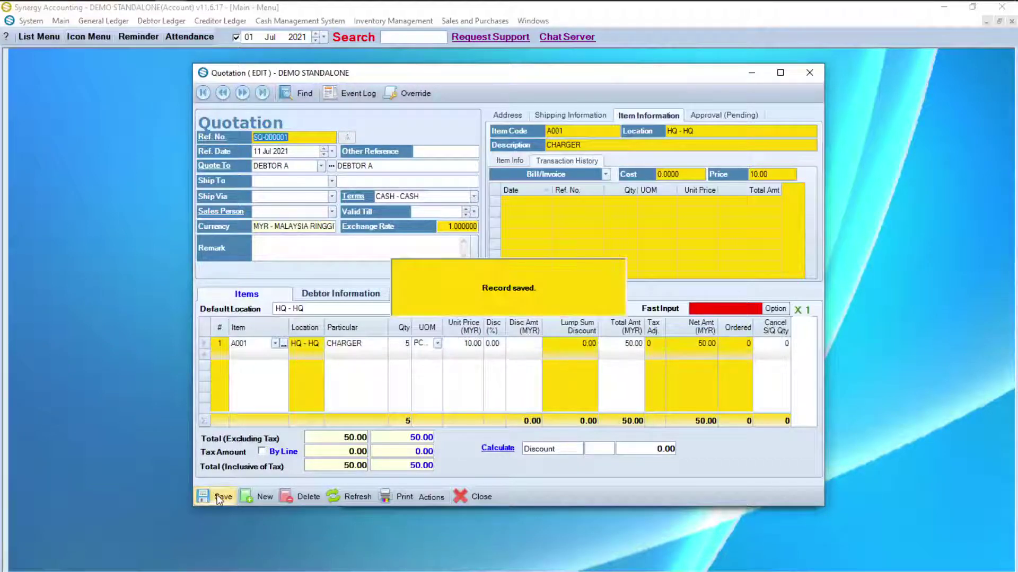
Preview the printed quotation through to its totals, and close the preview and the print settings.
{"action": "left_click", "coordinate": [398, 498]}
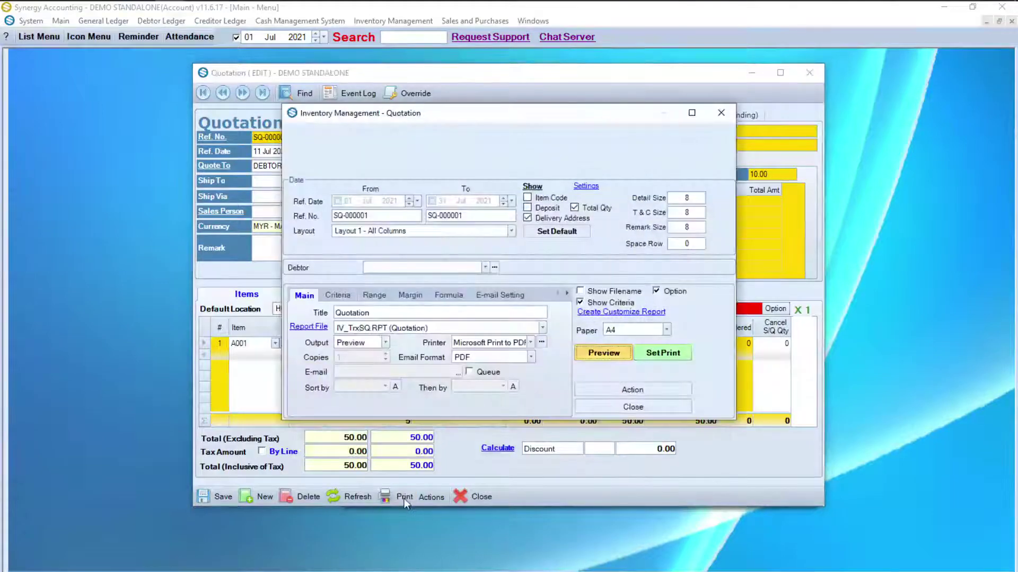
{"action": "left_click", "coordinate": [605, 353]}
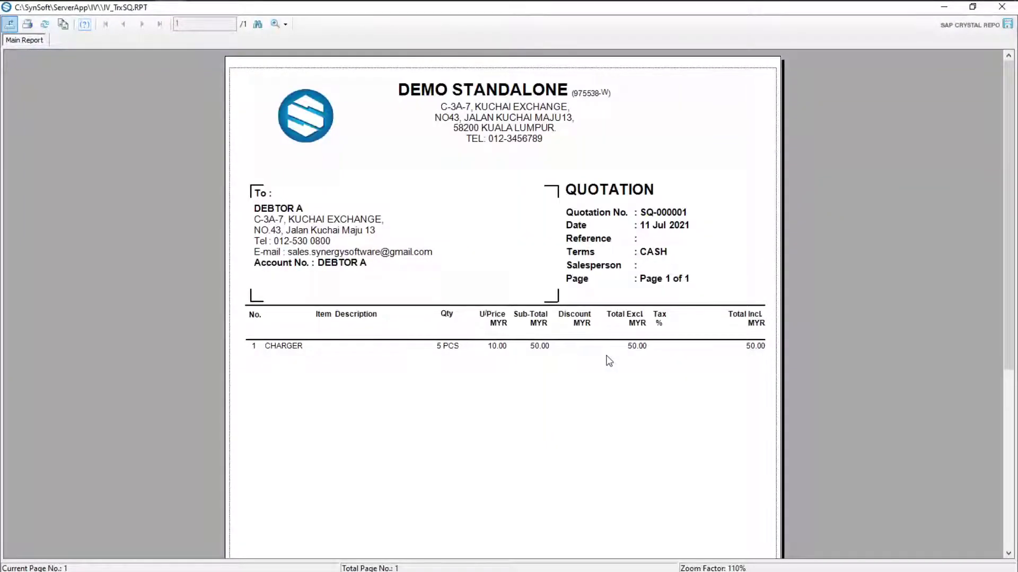
{"action": "scroll", "coordinate": [609, 361], "scroll_direction": "down", "scroll_amount": 5}
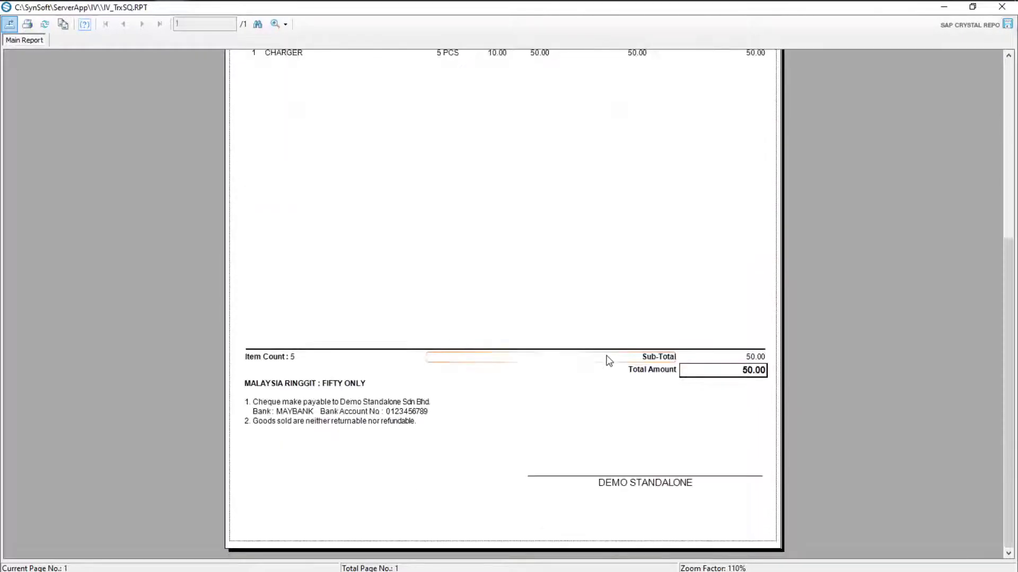
{"action": "scroll", "coordinate": [609, 361], "scroll_direction": "up", "scroll_amount": 5}
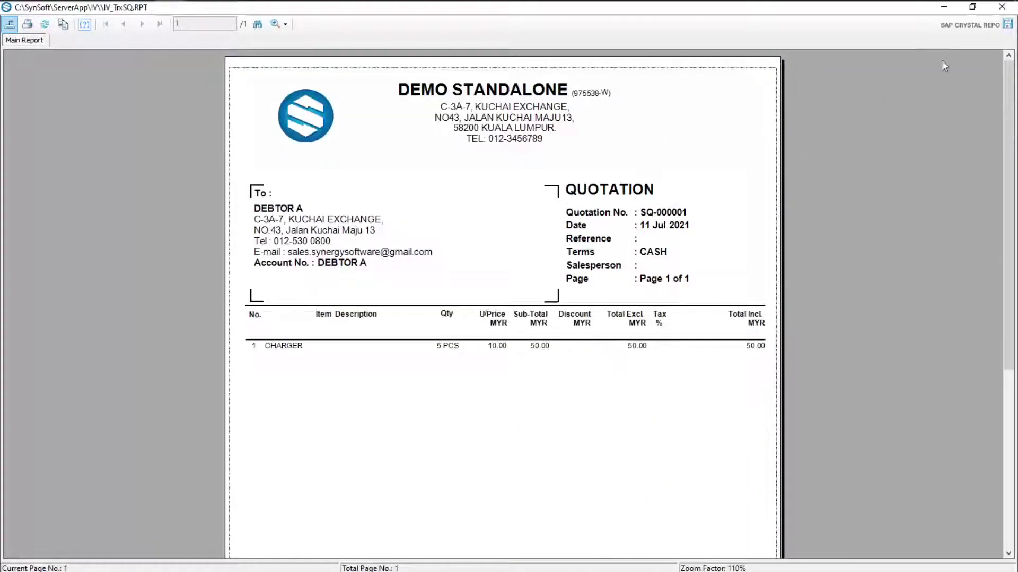
{"action": "left_click", "coordinate": [1002, 7]}
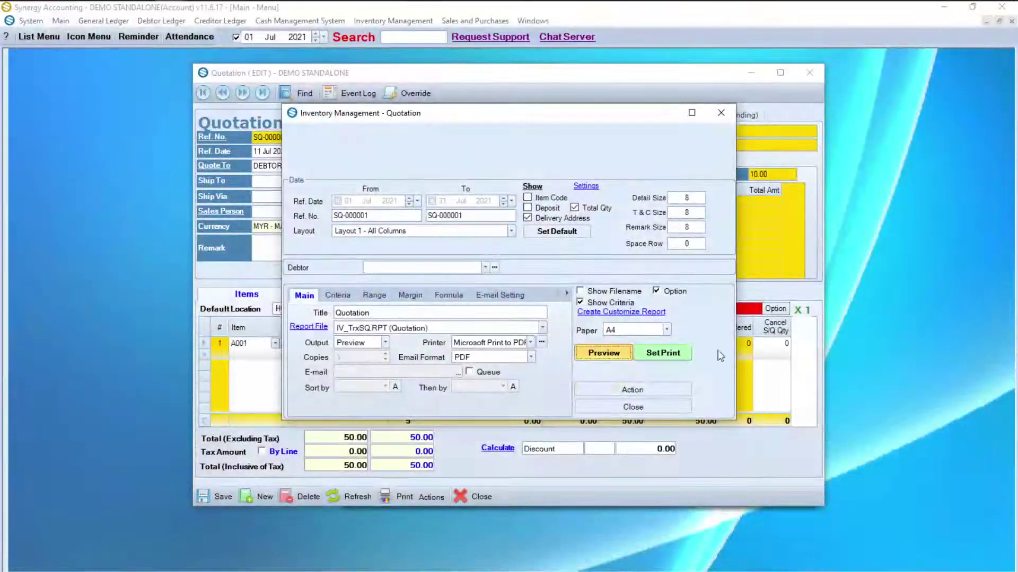
{"action": "left_click", "coordinate": [650, 406]}
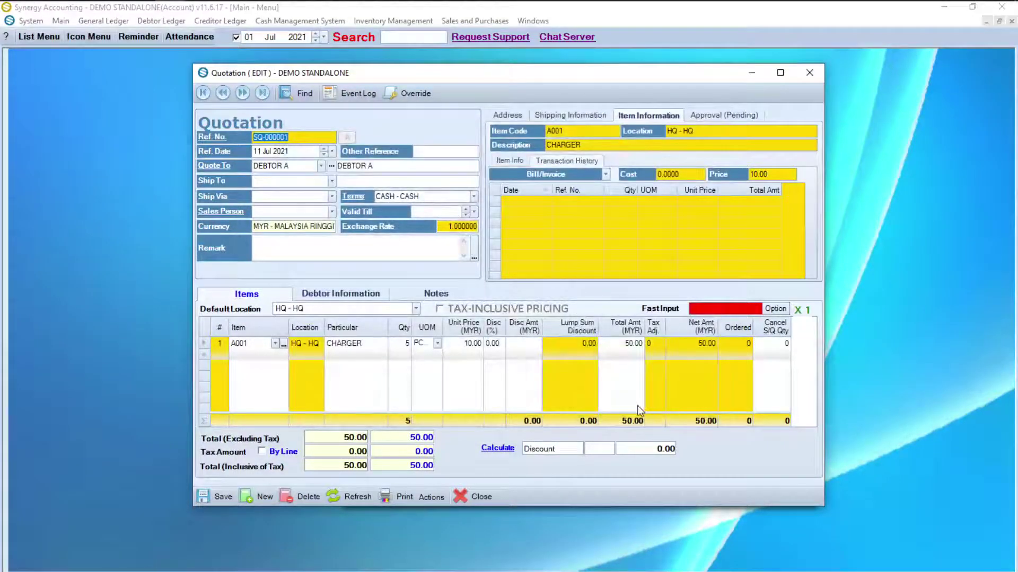
Convert the quotation to a sales order dated 11 Jul 2021 and save it.
{"action": "left_click", "coordinate": [431, 497]}
{"action": "left_click", "coordinate": [440, 511]}
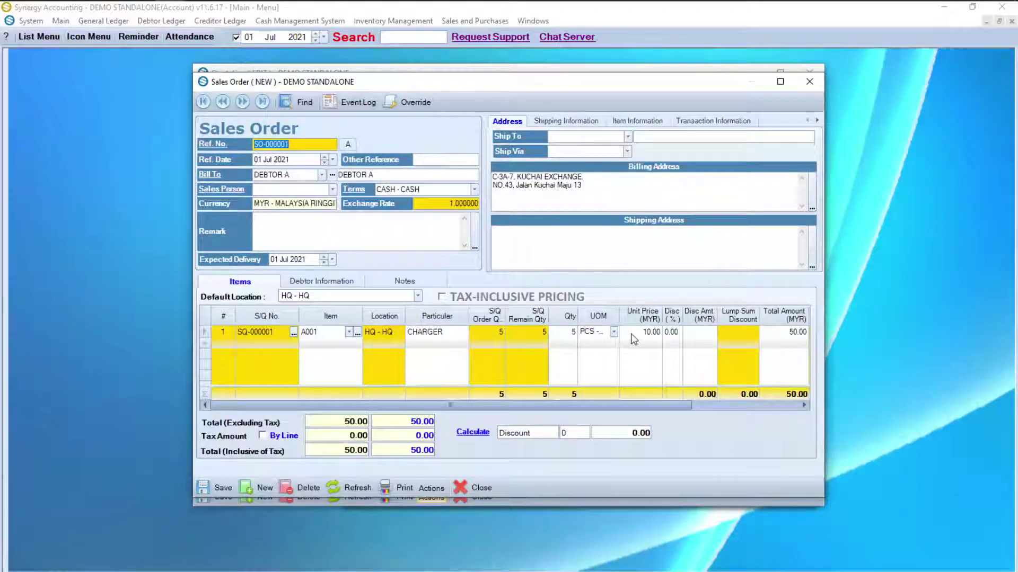
{"action": "left_click", "coordinate": [332, 160]}
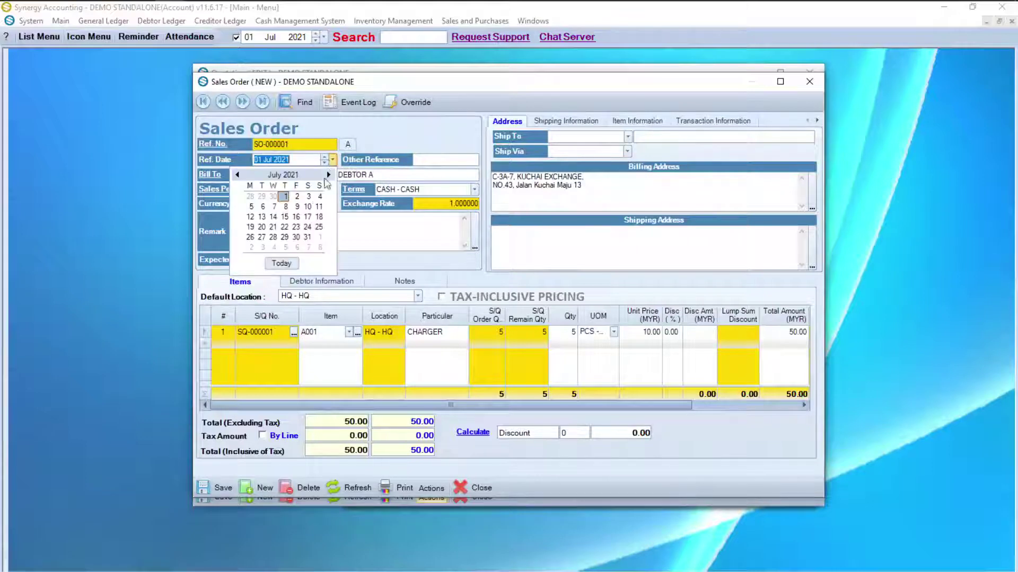
{"action": "left_click", "coordinate": [318, 206]}
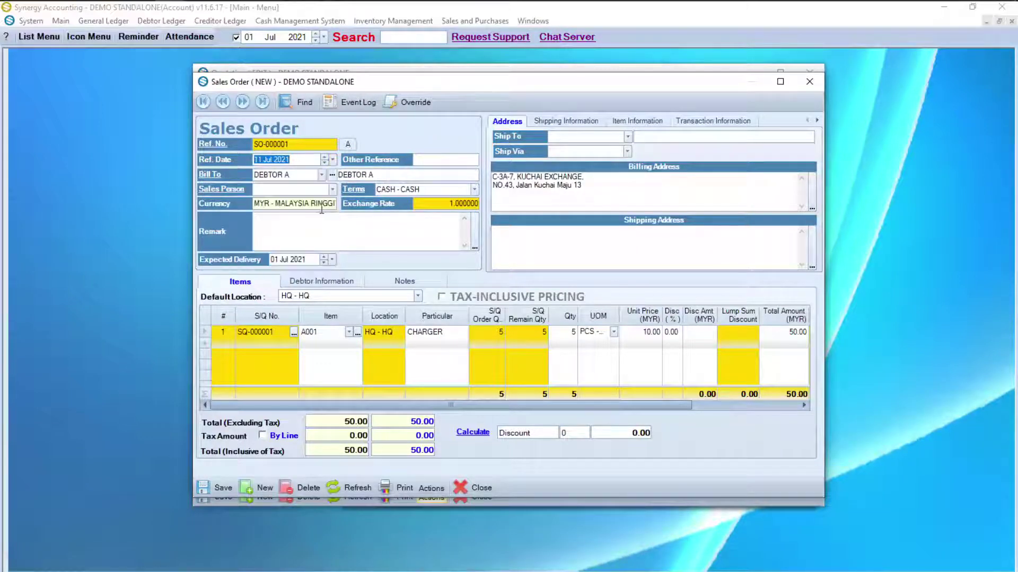
{"action": "left_click", "coordinate": [205, 490]}
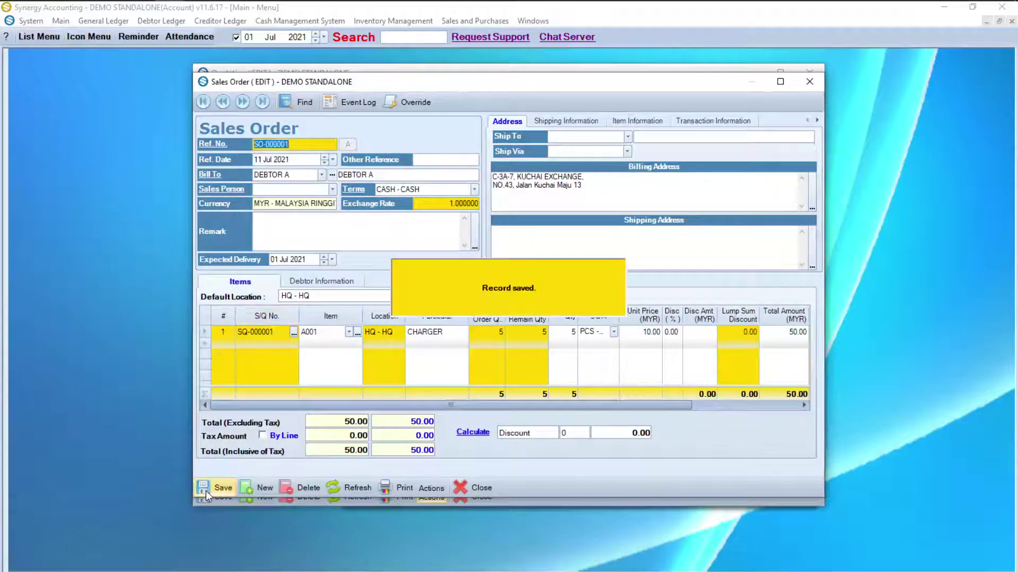
Preview the printed sales order through to its totals, and close the preview and the print settings.
{"action": "left_click", "coordinate": [389, 492]}
{"action": "left_click", "coordinate": [613, 354]}
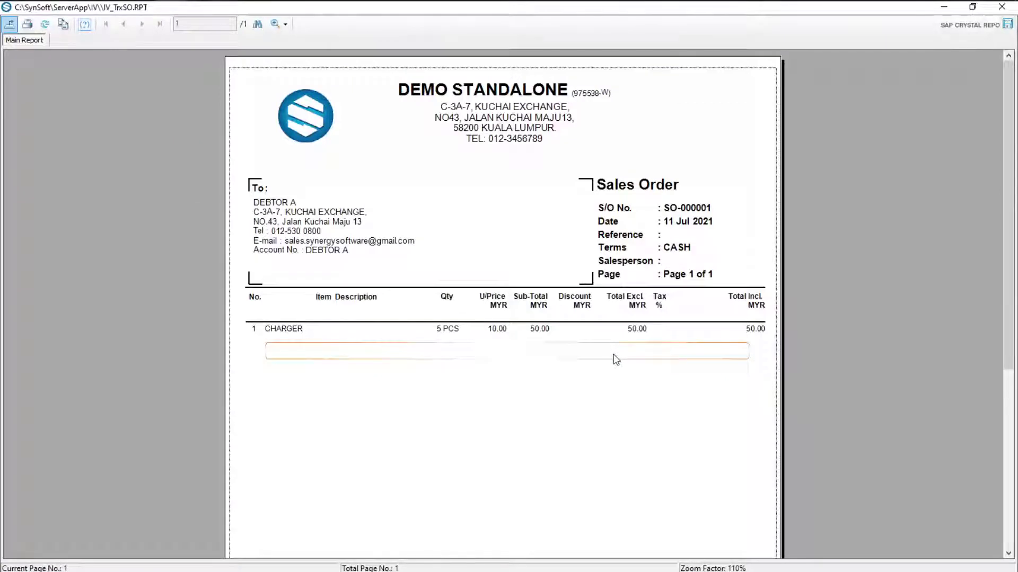
{"action": "scroll", "coordinate": [615, 360], "scroll_direction": "down", "scroll_amount": 6}
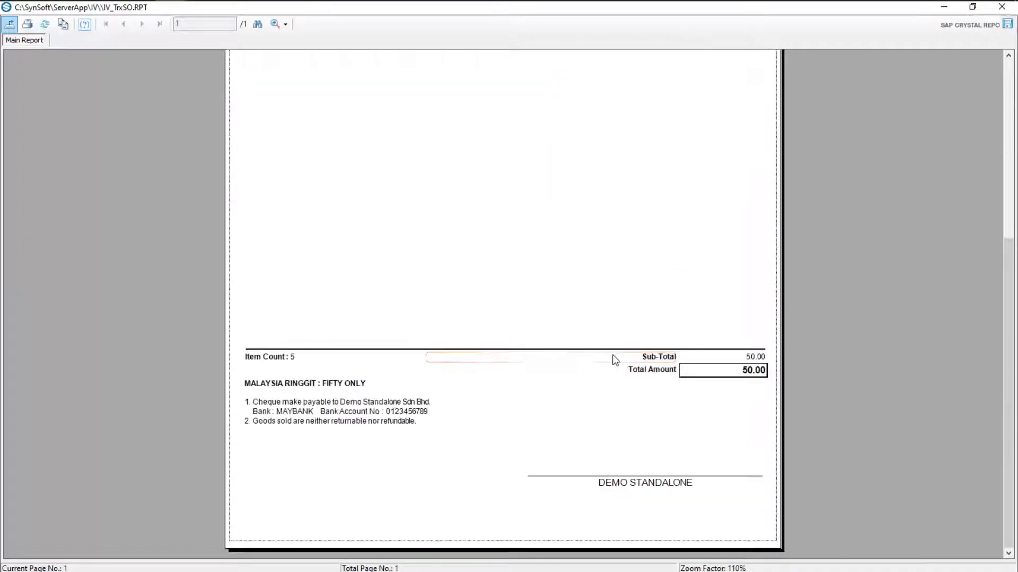
{"action": "scroll", "coordinate": [615, 359], "scroll_direction": "up", "scroll_amount": 2}
{"action": "scroll", "coordinate": [614, 360], "scroll_direction": "up", "scroll_amount": 4}
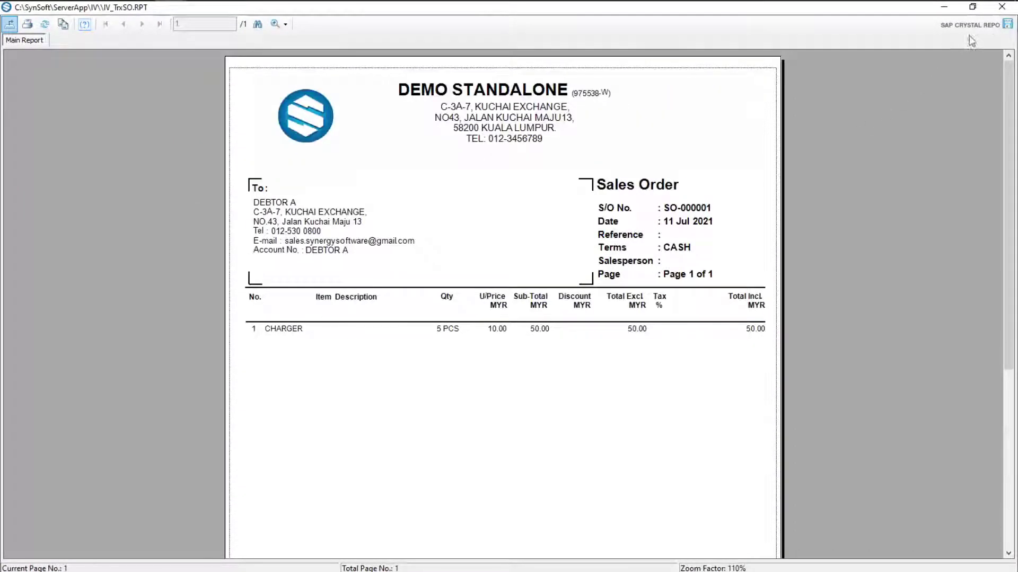
{"action": "left_click", "coordinate": [1001, 7]}
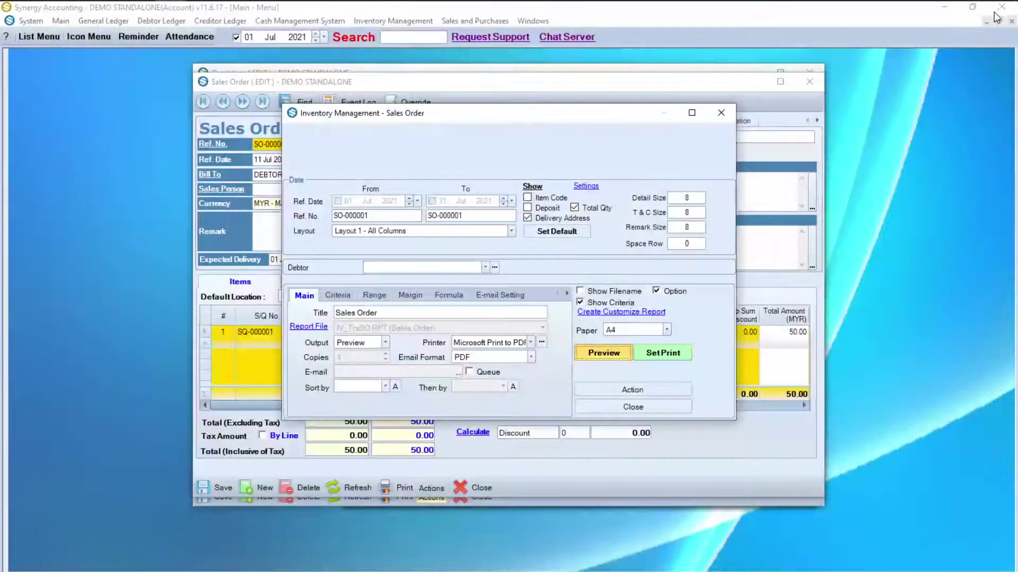
{"action": "left_click", "coordinate": [609, 406]}
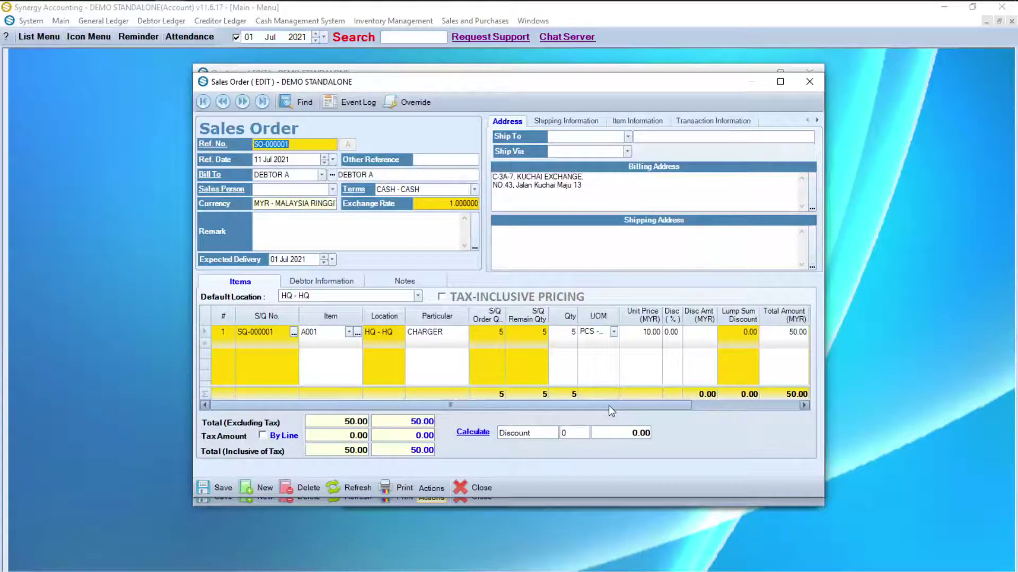
Convert the sales order to a delivery order and set its reference date to 12 Jul 2021.
{"action": "left_click", "coordinate": [431, 488]}
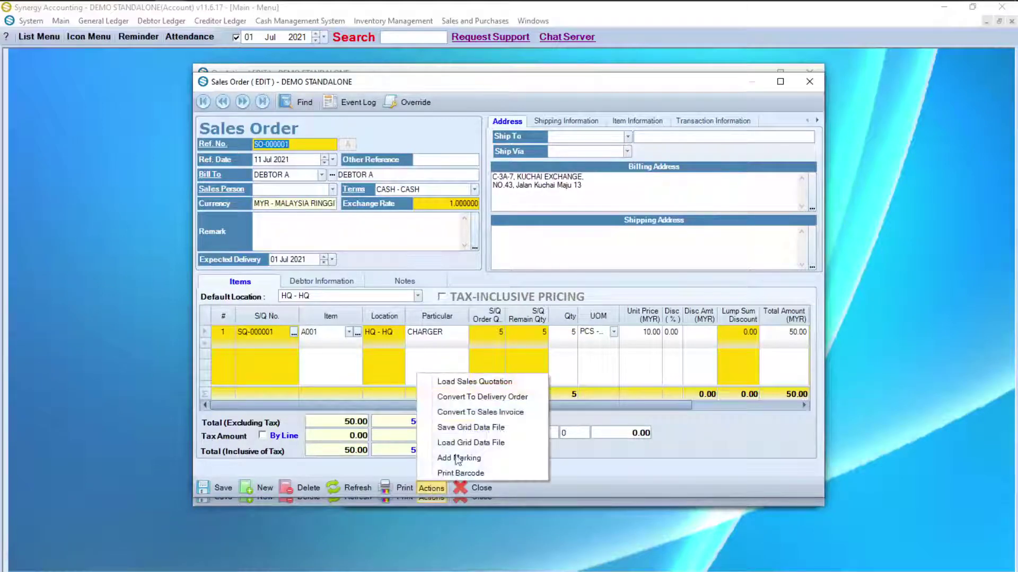
{"action": "left_click", "coordinate": [507, 395]}
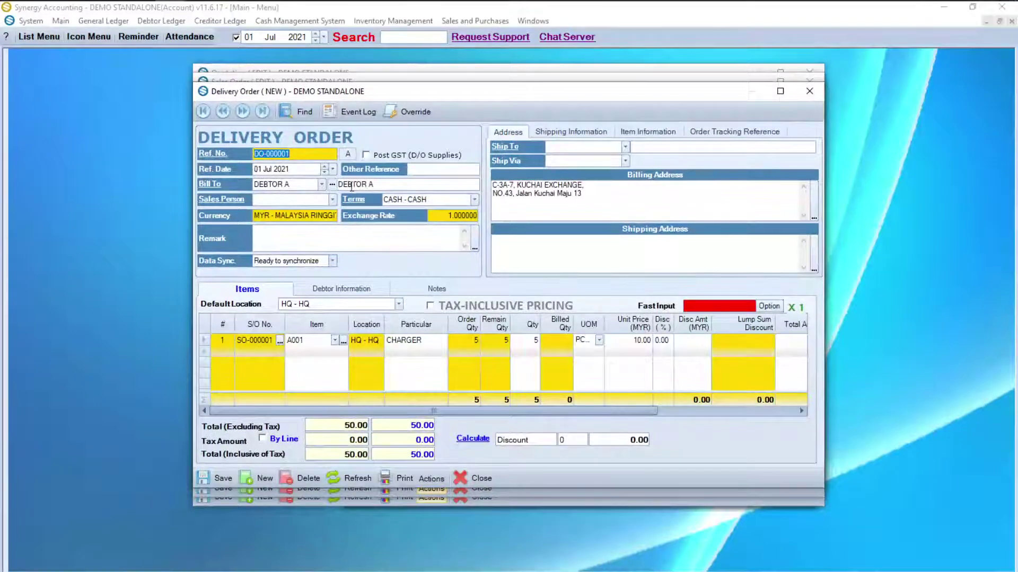
{"action": "left_click", "coordinate": [332, 169]}
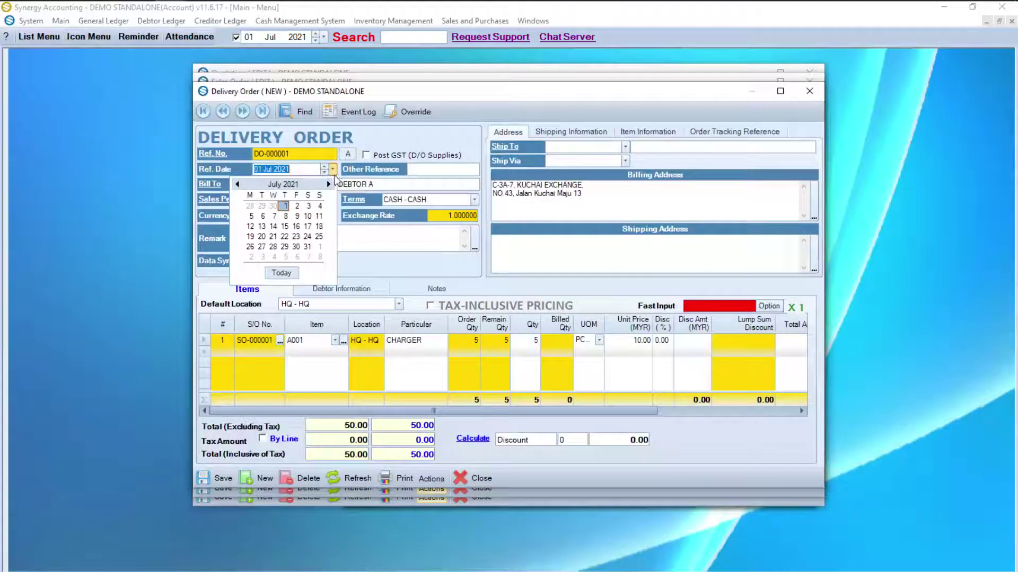
{"action": "left_click", "coordinate": [249, 227]}
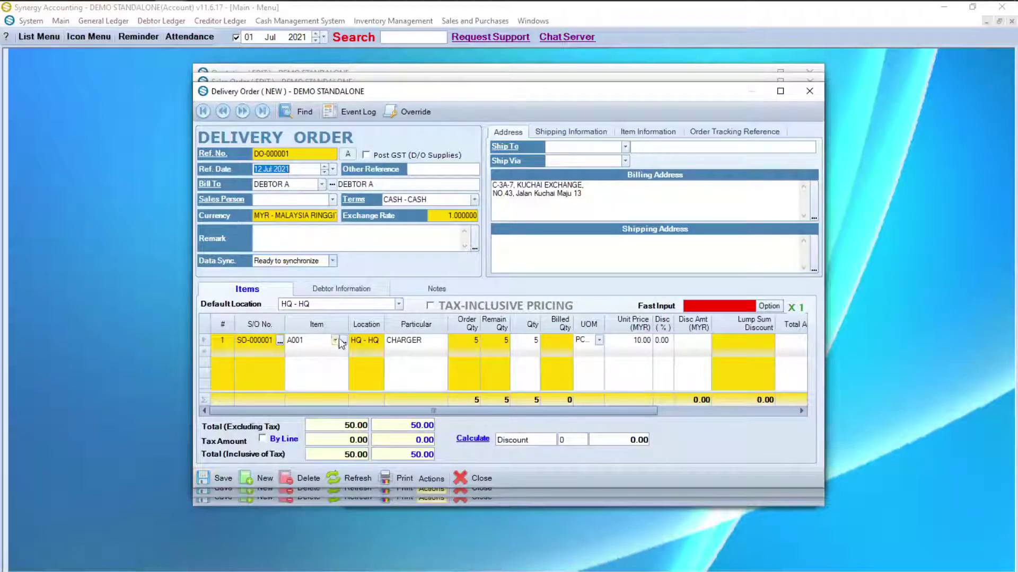
Save the delivery order, checking the stock in hand of item A001 CHARGER before and after saving.
{"action": "left_click", "coordinate": [312, 350]}
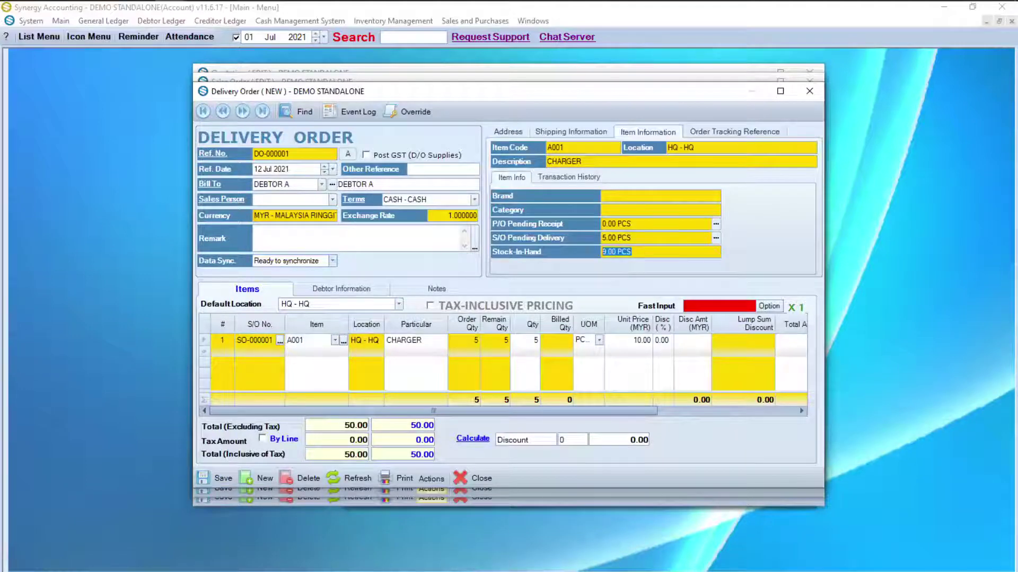
{"action": "left_click", "coordinate": [220, 479]}
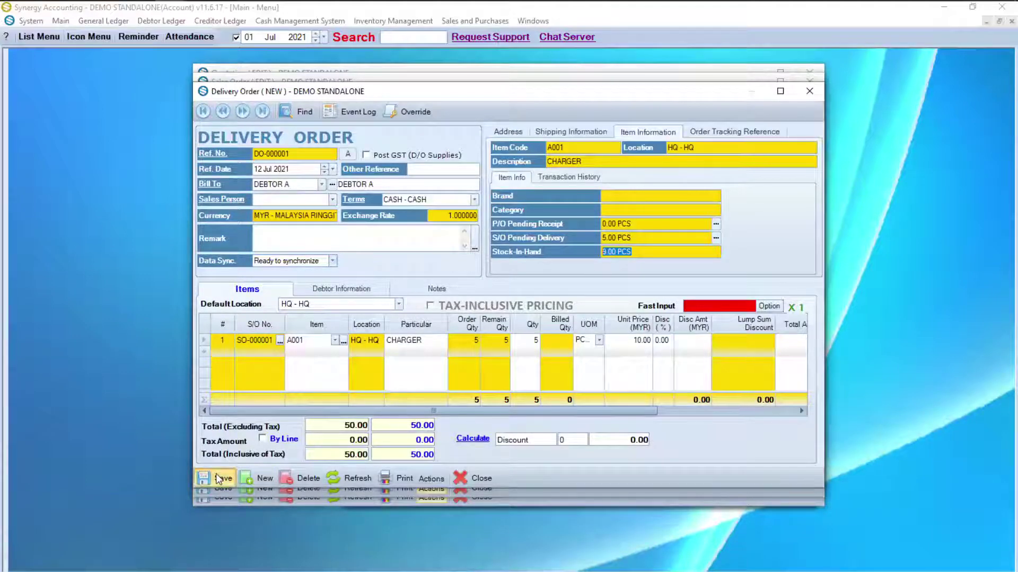
{"action": "left_click_drag", "start_coordinate": [633, 252], "coordinate": [601, 259]}
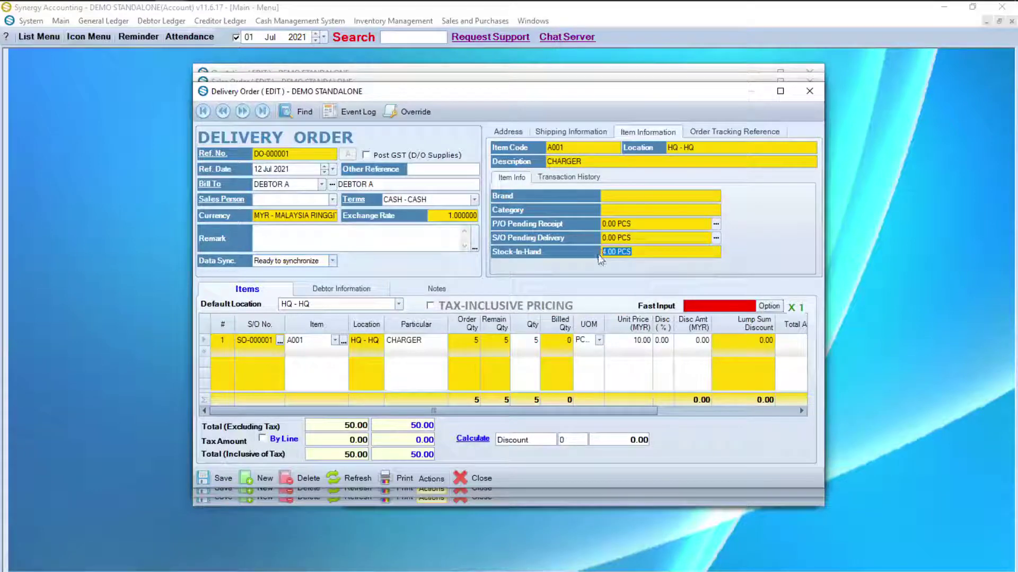
Preview the printed delivery order through to its total quantity, and close the preview and the print settings.
{"action": "left_click", "coordinate": [406, 479]}
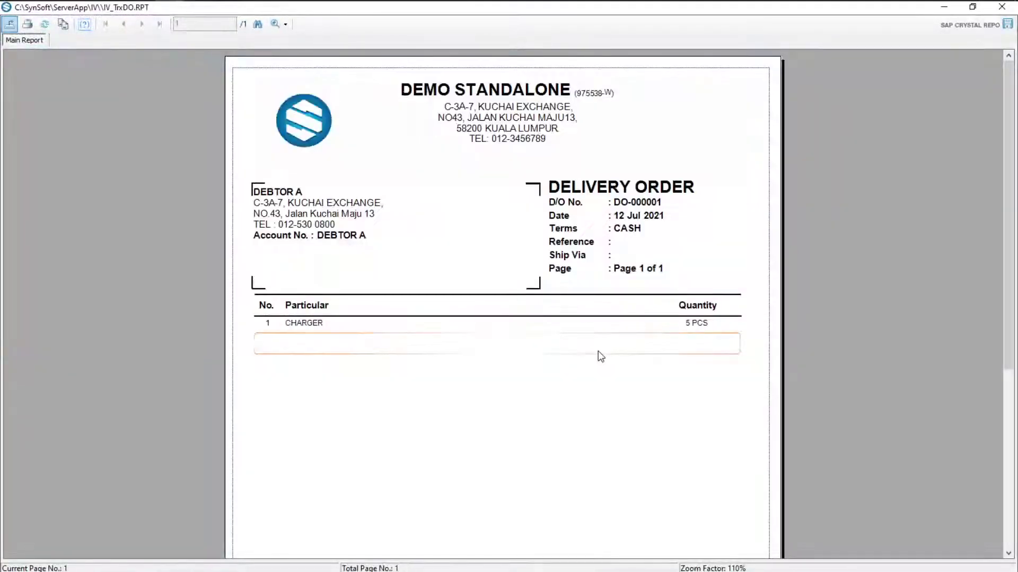
{"action": "scroll", "coordinate": [600, 356], "scroll_direction": "down", "scroll_amount": 5}
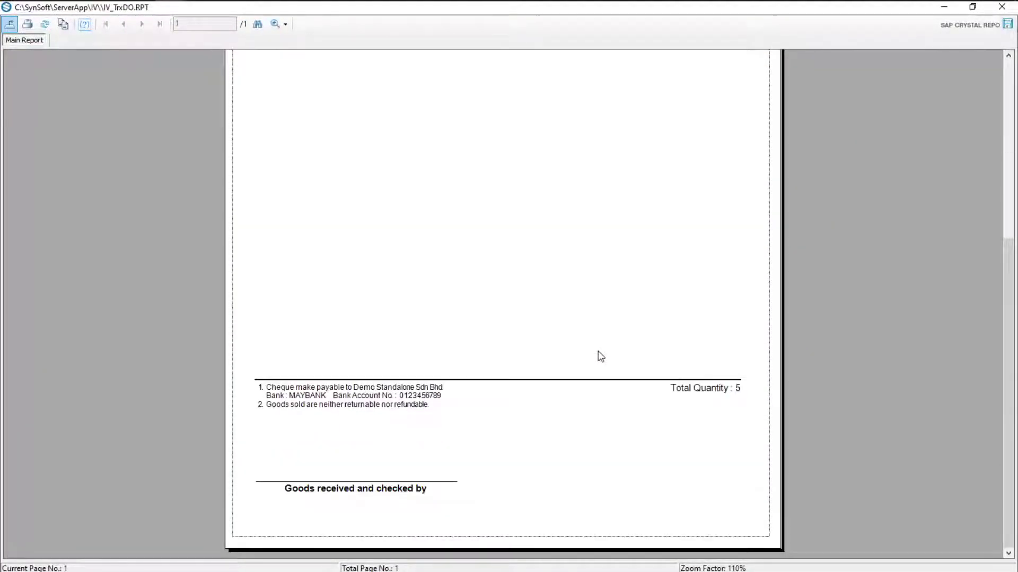
{"action": "scroll", "coordinate": [601, 356], "scroll_direction": "up", "scroll_amount": 5}
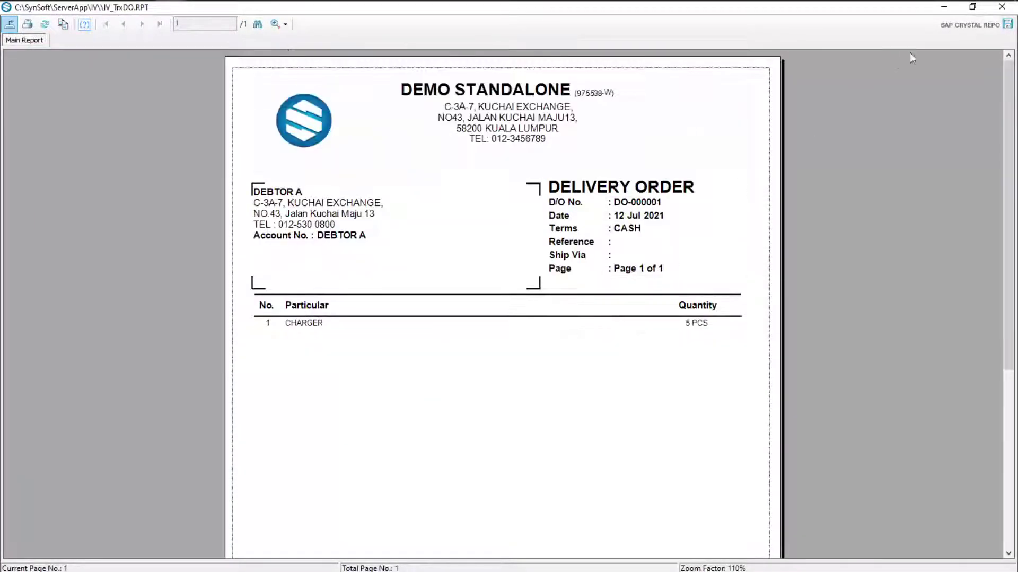
{"action": "left_click", "coordinate": [1002, 6]}
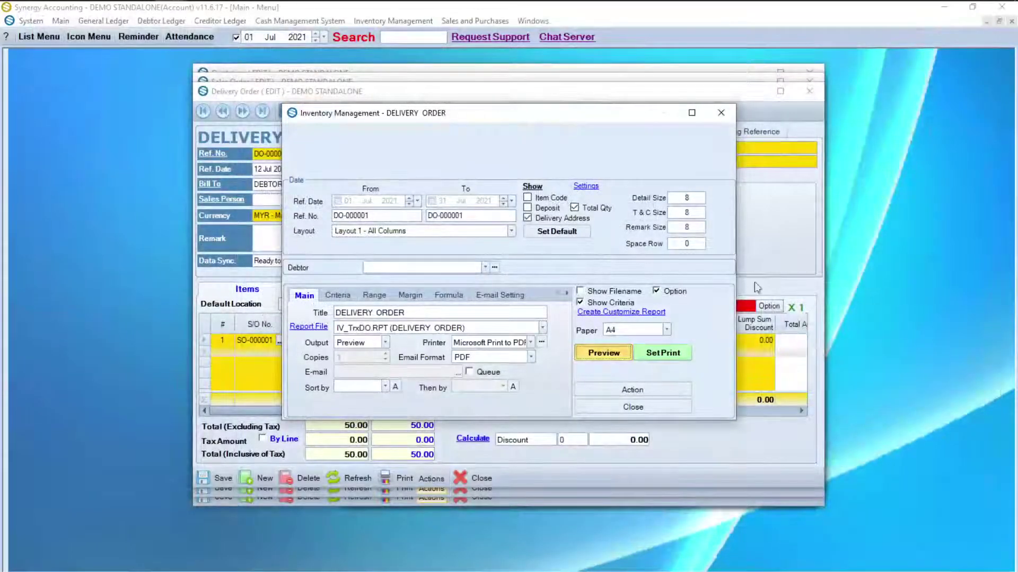
{"action": "left_click", "coordinate": [653, 404]}
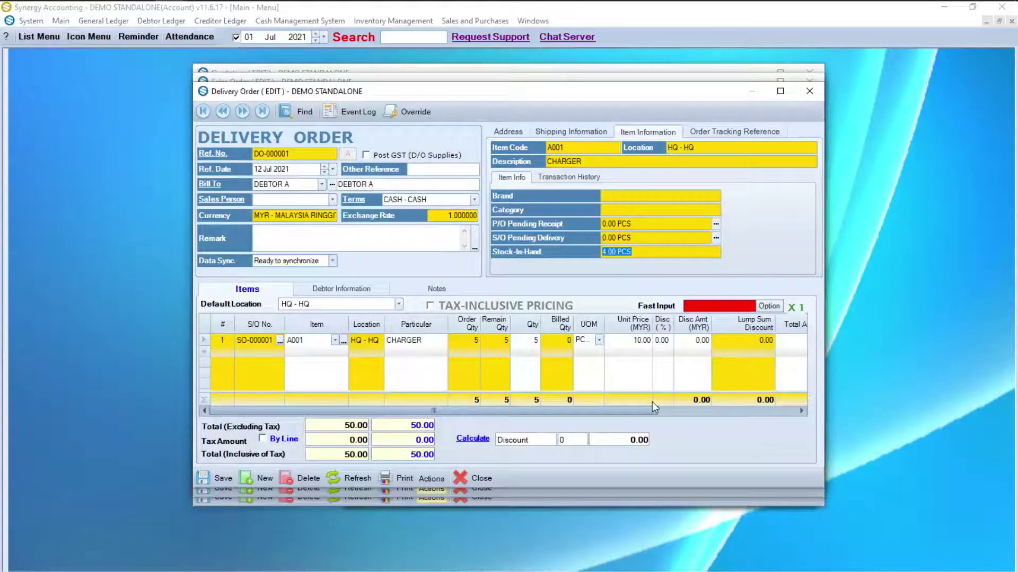
Convert the delivery order to a sales invoice dated 14 Jul 2021 and save it.
{"action": "left_click", "coordinate": [443, 479]}
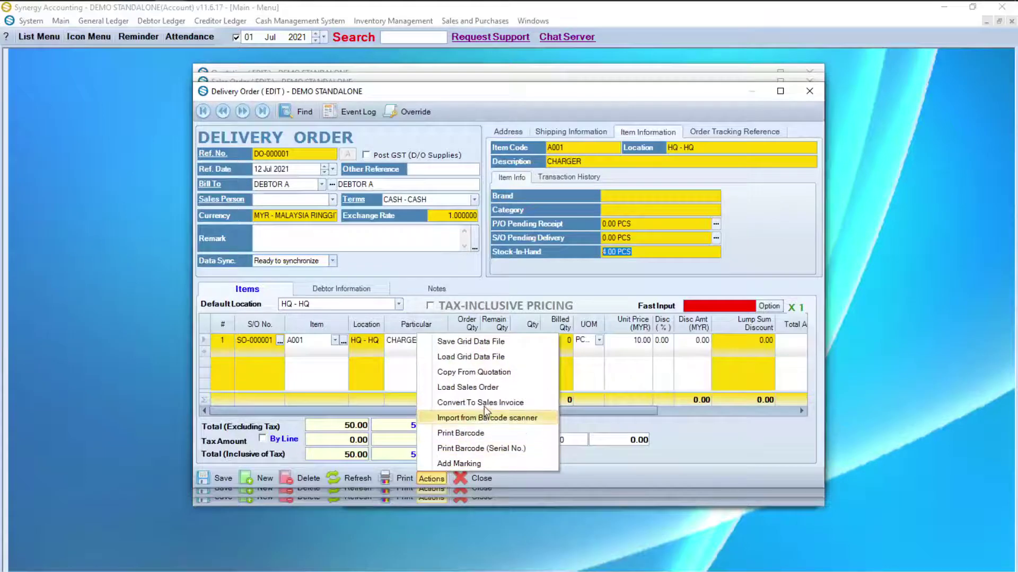
{"action": "left_click", "coordinate": [486, 403]}
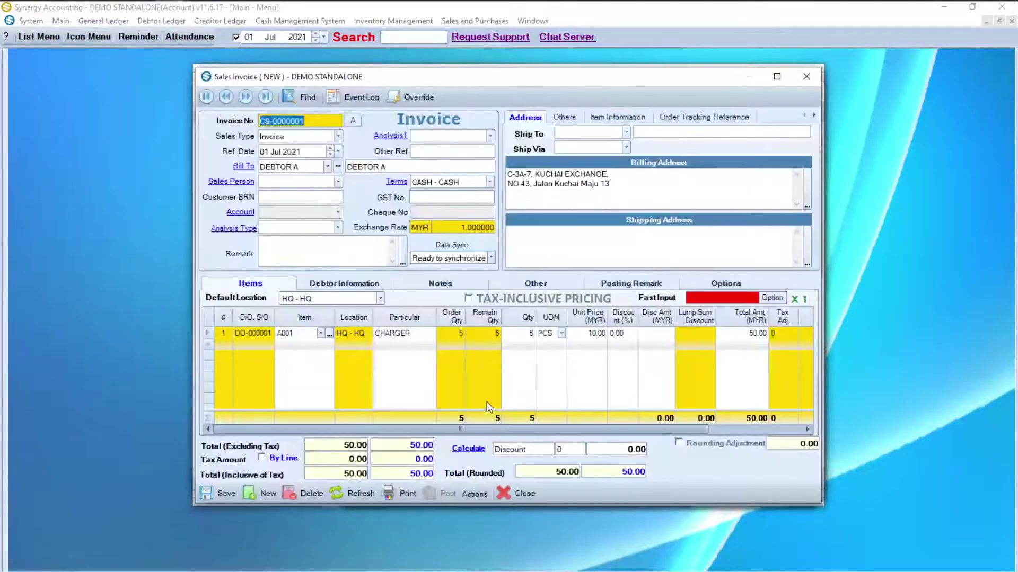
{"action": "left_click", "coordinate": [338, 152]}
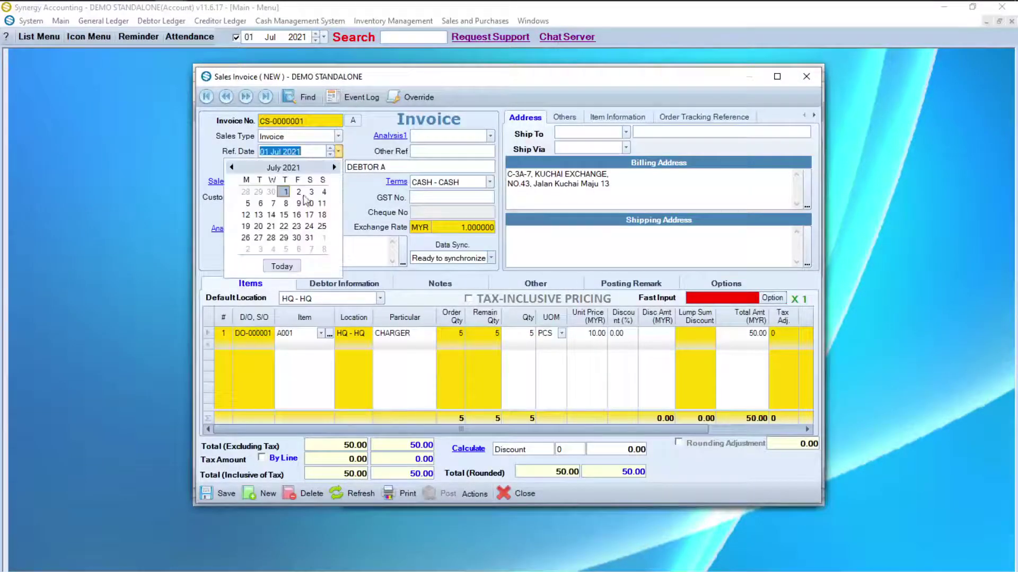
{"action": "left_click", "coordinate": [273, 223]}
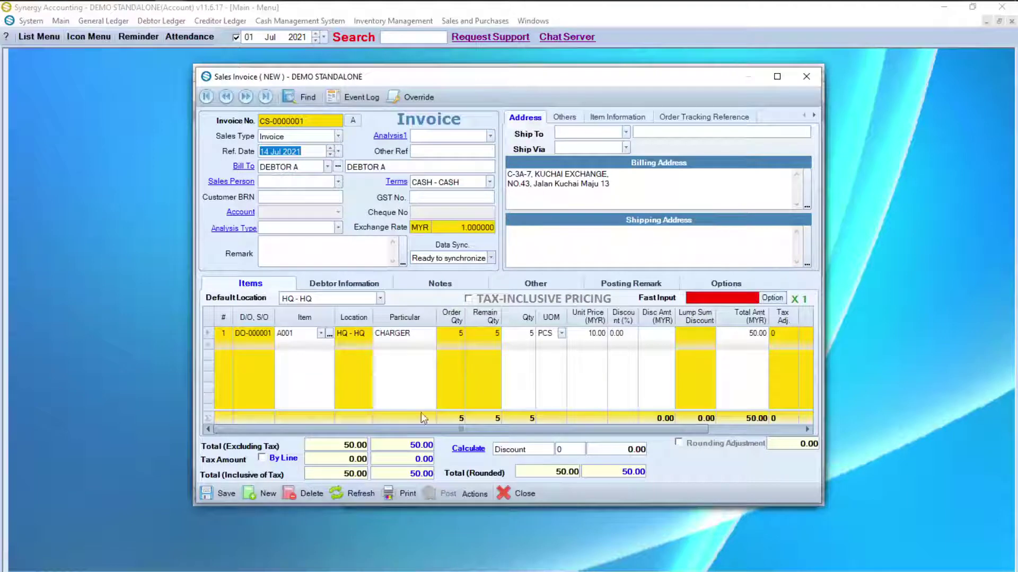
{"action": "left_click", "coordinate": [222, 494]}
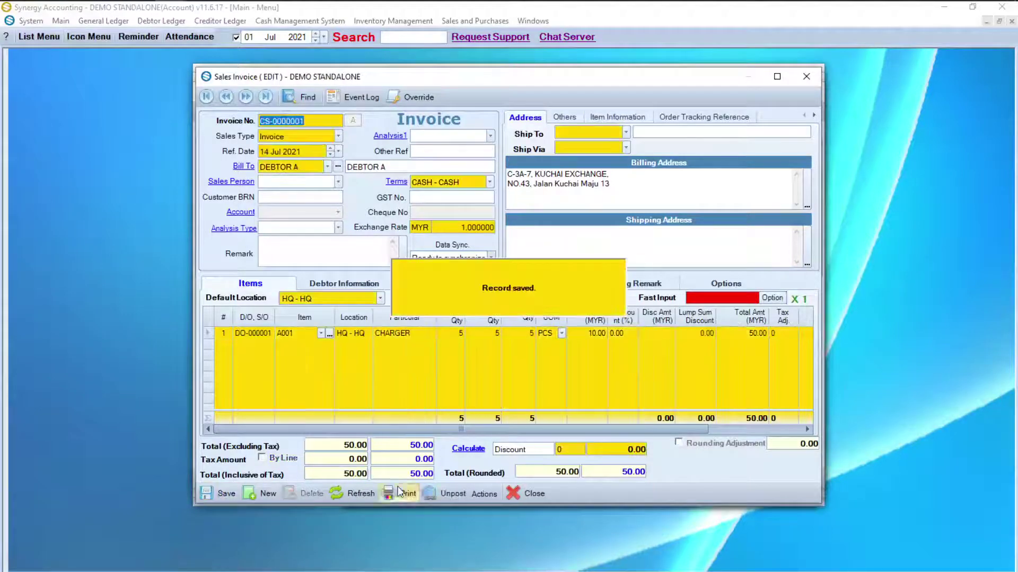
Preview the printed sales invoice through to its totals, and close the preview and the print settings.
{"action": "left_click", "coordinate": [399, 493]}
{"action": "left_click", "coordinate": [593, 347]}
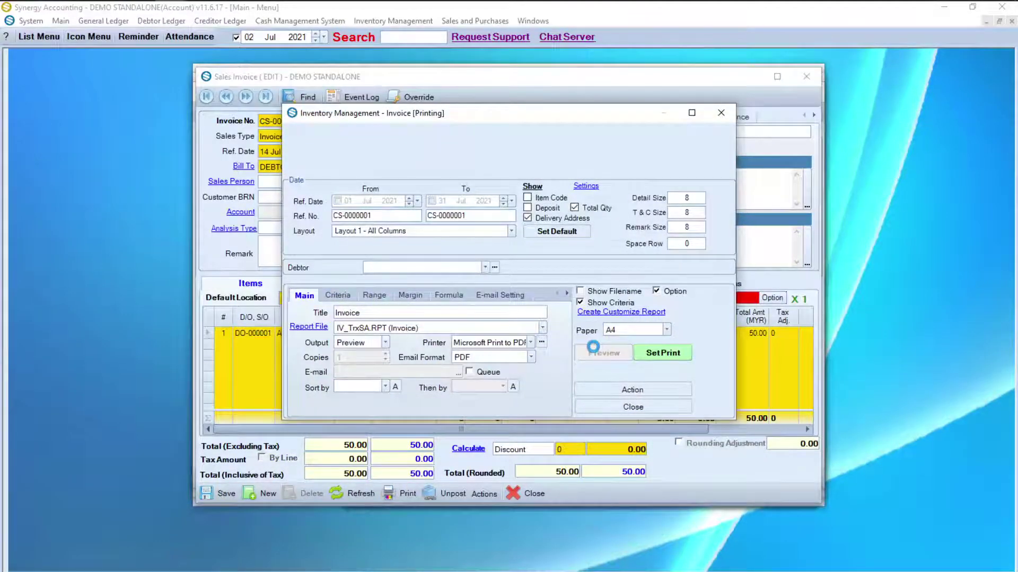
{"action": "scroll", "coordinate": [596, 353], "scroll_direction": "down", "scroll_amount": 5}
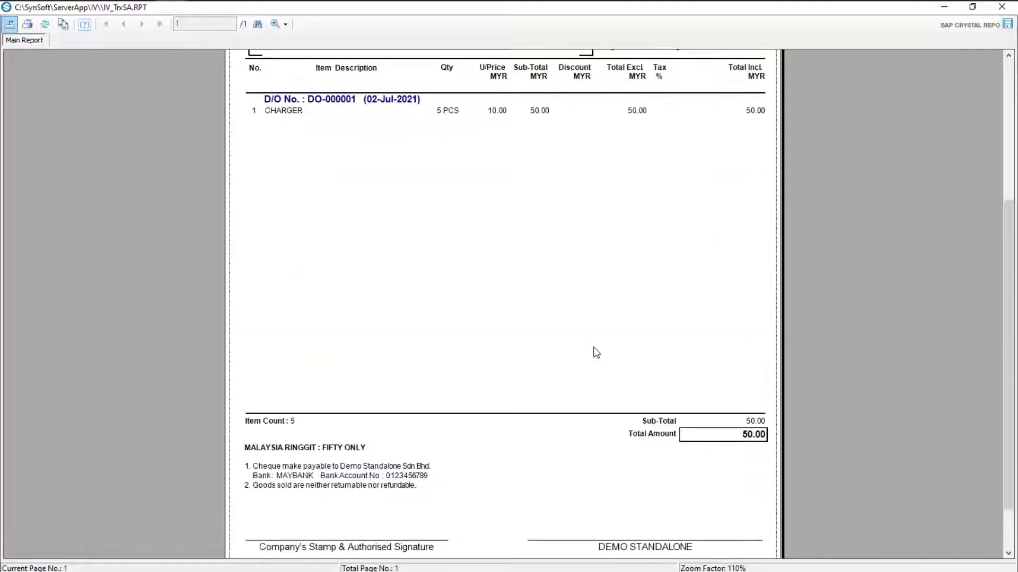
{"action": "scroll", "coordinate": [596, 353], "scroll_direction": "up", "scroll_amount": 4}
{"action": "scroll", "coordinate": [597, 353], "scroll_direction": "up", "scroll_amount": 1}
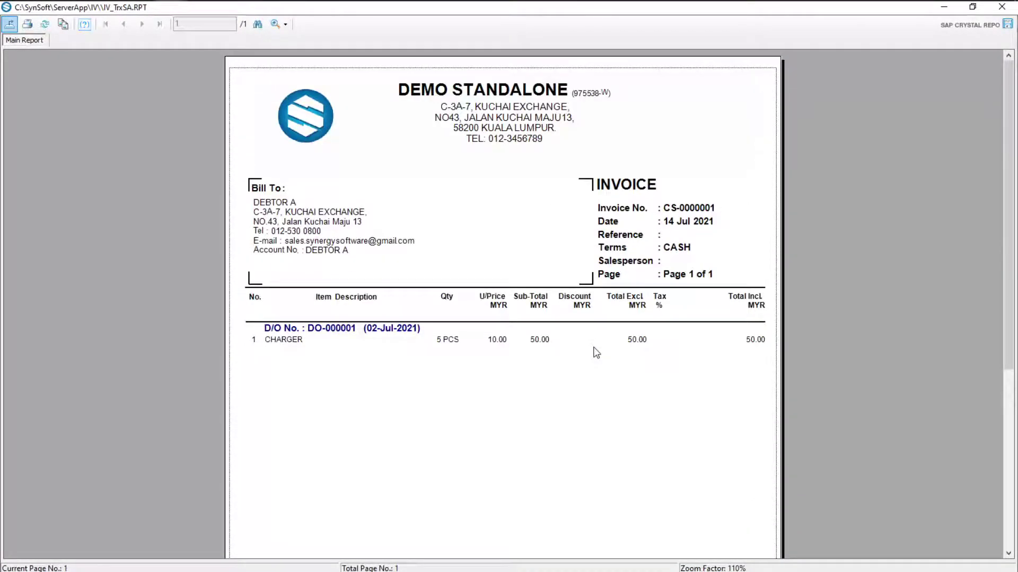
{"action": "left_click", "coordinate": [1001, 7]}
{"action": "left_click", "coordinate": [723, 112]}
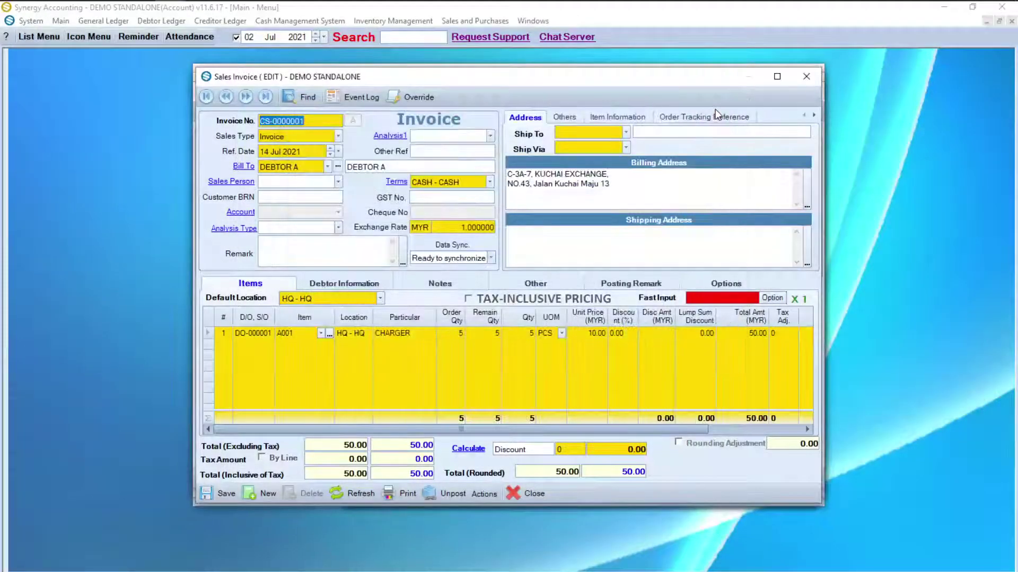
Close the sales invoice, delivery order, sales order and quotation records.
{"action": "left_click", "coordinate": [516, 494]}
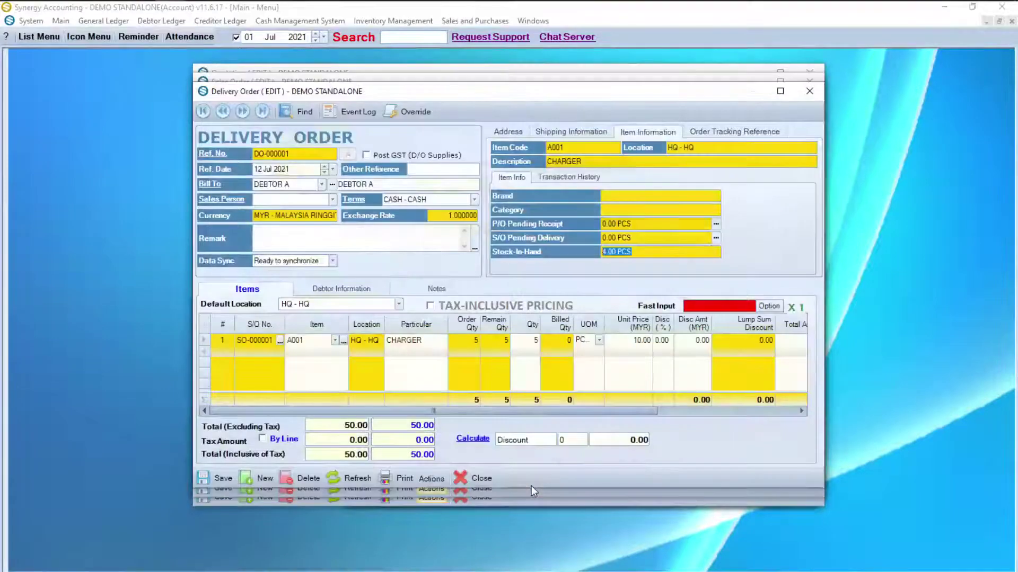
{"action": "left_click", "coordinate": [486, 481]}
{"action": "left_click", "coordinate": [483, 488]}
{"action": "left_click", "coordinate": [480, 497]}
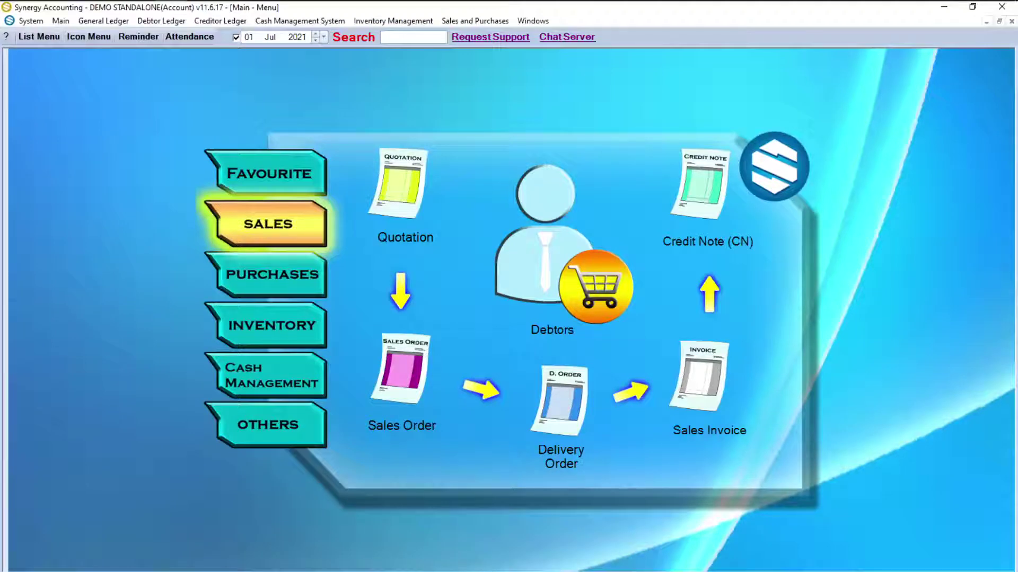
Create a bank receipt from Debtor A dated 18 Jul 2021 with a bank amount of 50.00.
{"action": "left_click", "coordinate": [240, 384]}
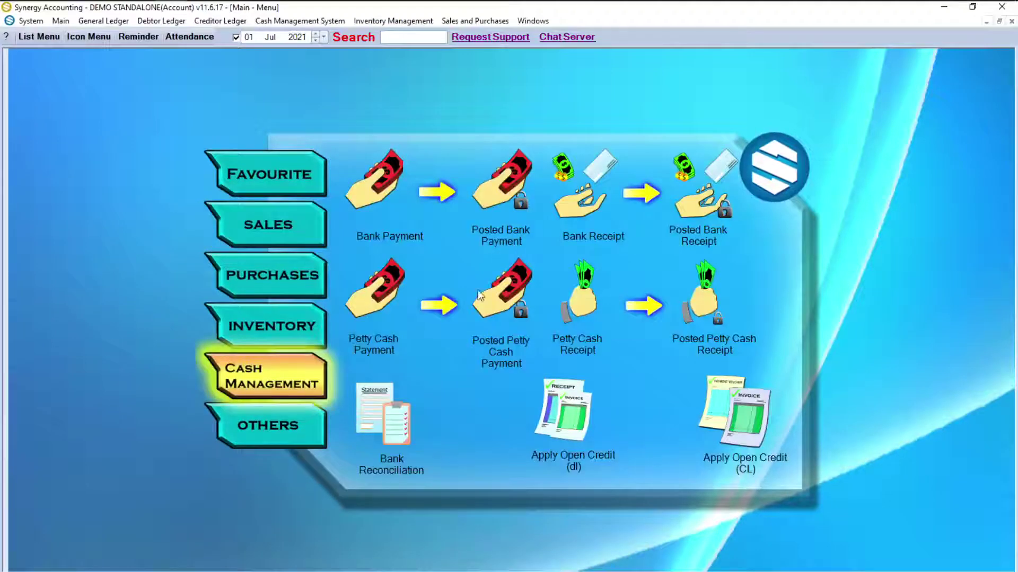
{"action": "left_click", "coordinate": [594, 204]}
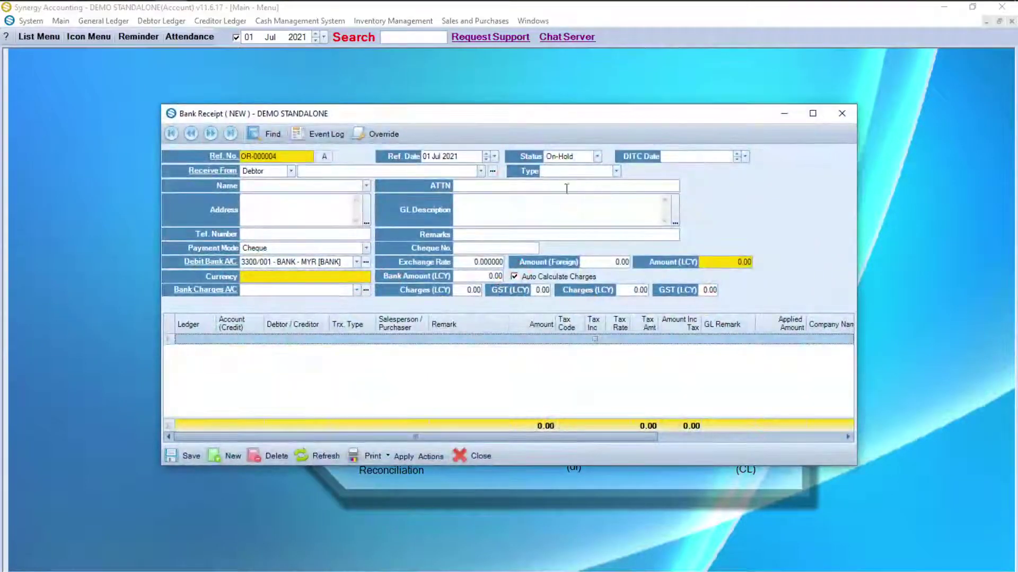
{"action": "left_click", "coordinate": [480, 172]}
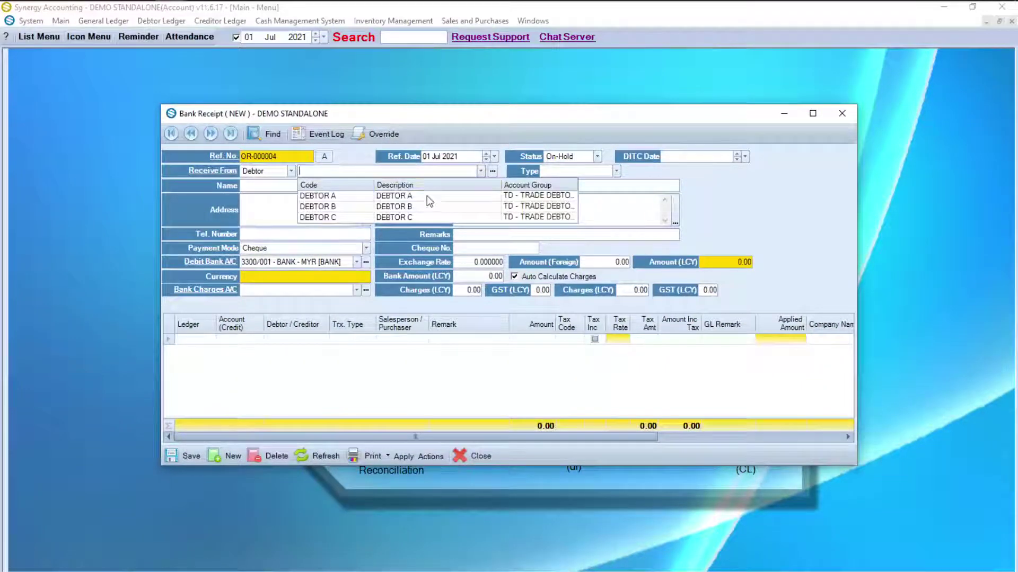
{"action": "left_click", "coordinate": [427, 195]}
{"action": "left_click", "coordinate": [494, 157]}
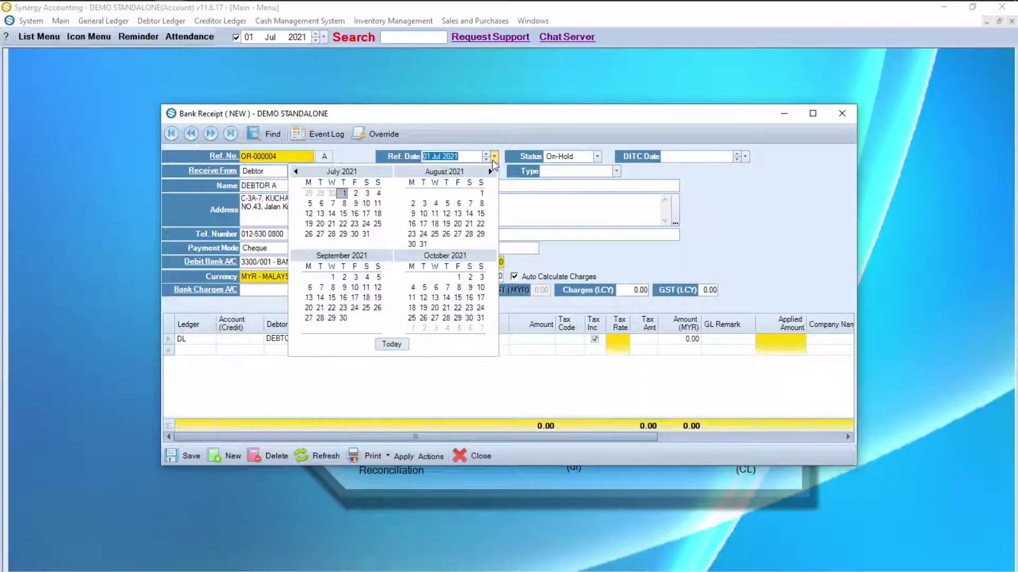
{"action": "left_click", "coordinate": [377, 214]}
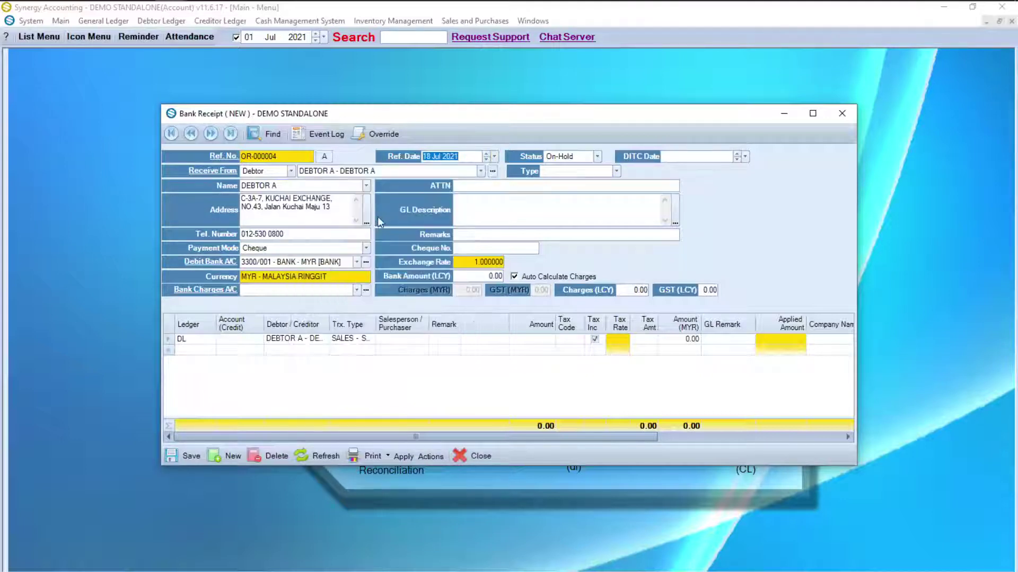
{"action": "left_click", "coordinate": [477, 276]}
{"action": "type", "text": "50"}
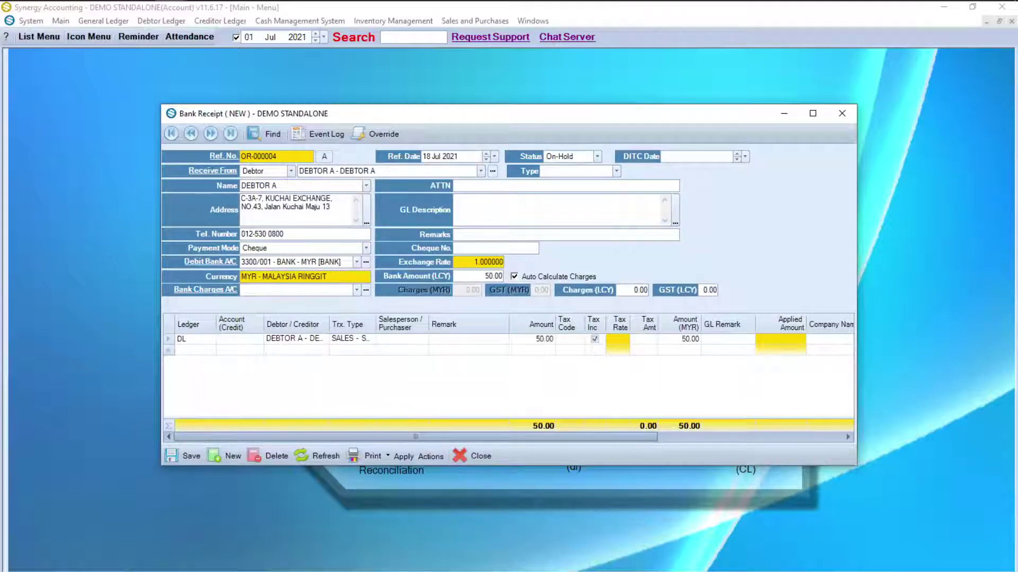
Knock off Debtor A's sales invoice of 14 Jul 2021 against the bank receipt and save the receipt.
{"action": "left_click", "coordinate": [410, 457]}
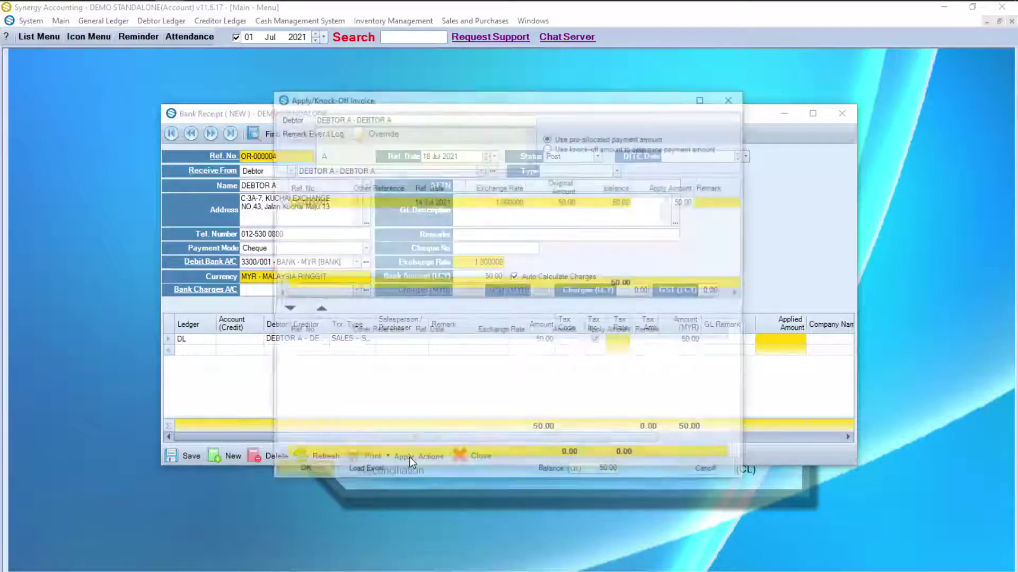
{"action": "left_click", "coordinate": [417, 203]}
{"action": "double_click", "coordinate": [418, 202]}
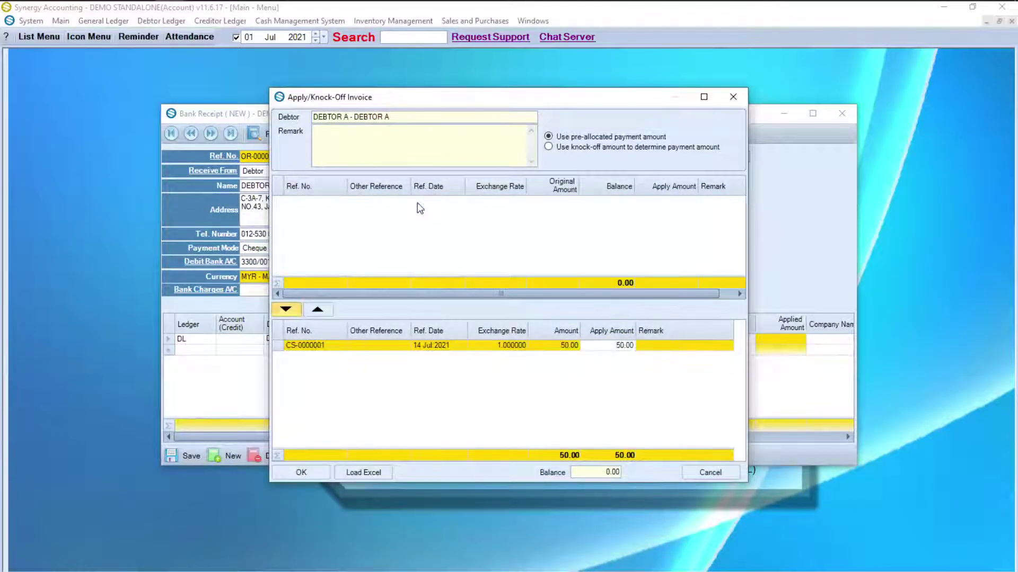
{"action": "left_click", "coordinate": [282, 475]}
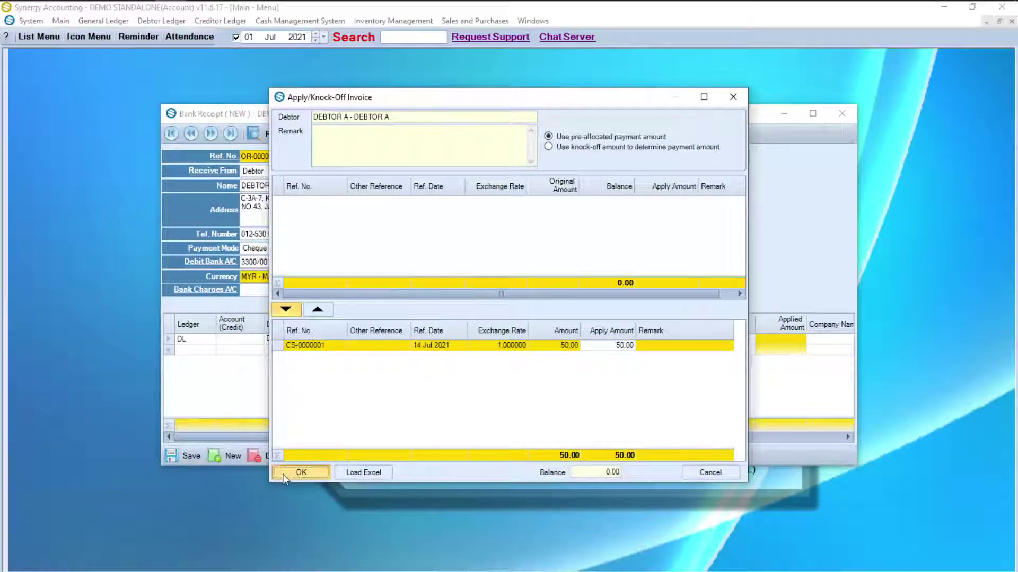
{"action": "left_click", "coordinate": [188, 457]}
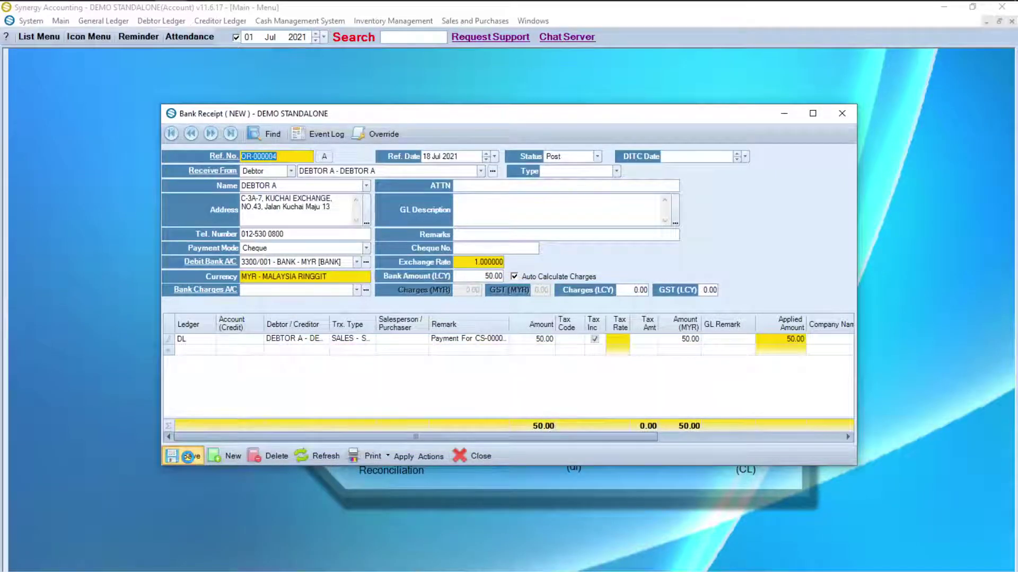
Preview the printed official receipt, and close the preview, the print settings and the bank receipt.
{"action": "left_click", "coordinate": [362, 454]}
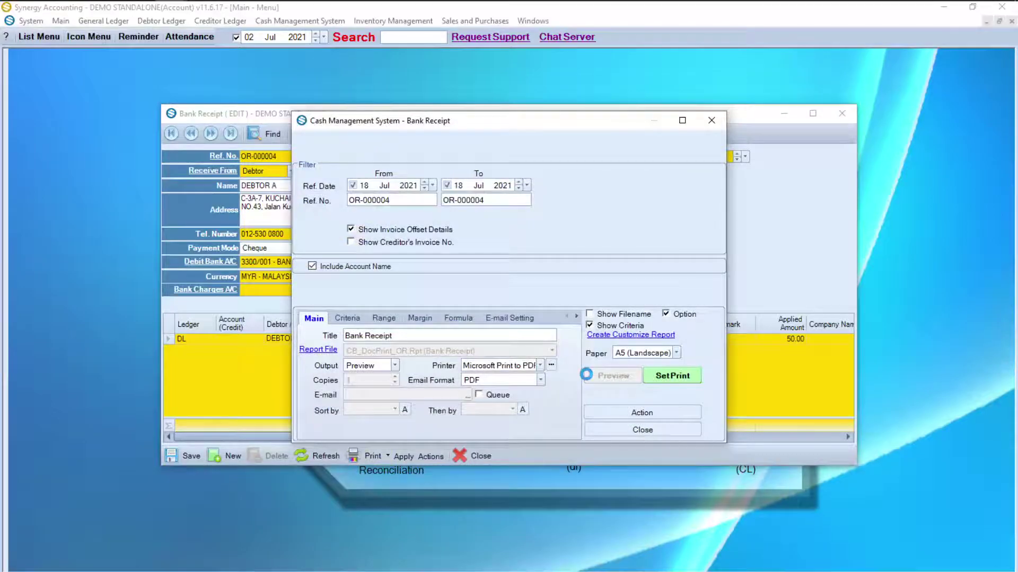
{"action": "left_click", "coordinate": [586, 374]}
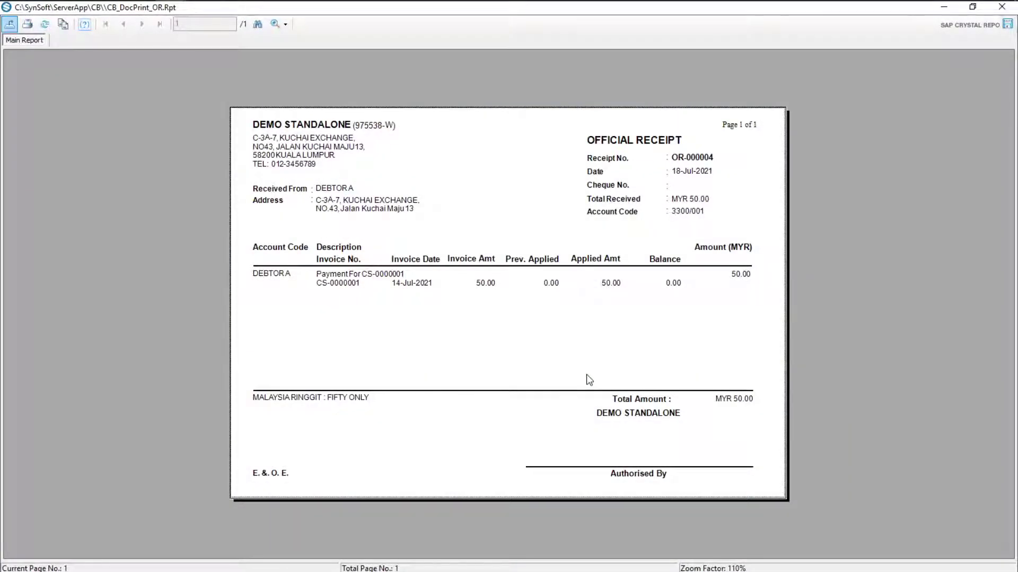
{"action": "left_click", "coordinate": [1001, 7]}
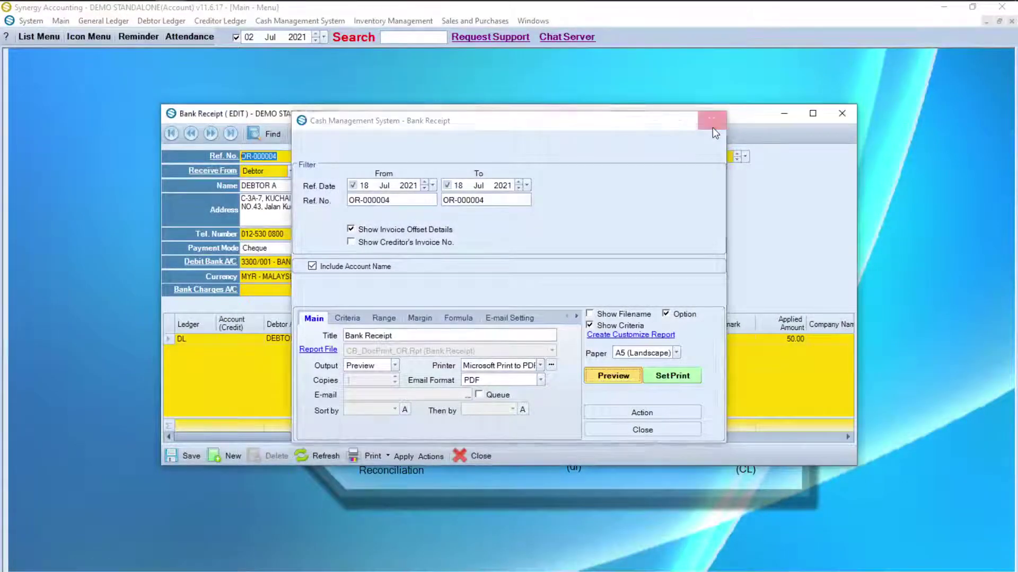
{"action": "left_click", "coordinate": [712, 127]}
{"action": "left_click", "coordinate": [838, 116]}
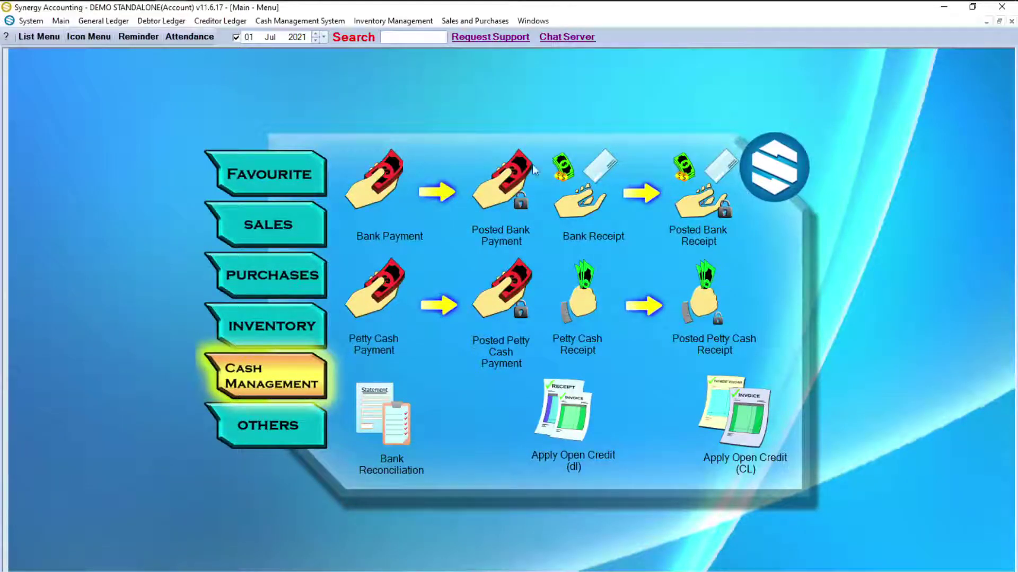
Start a new sales credit note for Debtor A.
{"action": "left_click", "coordinate": [274, 221]}
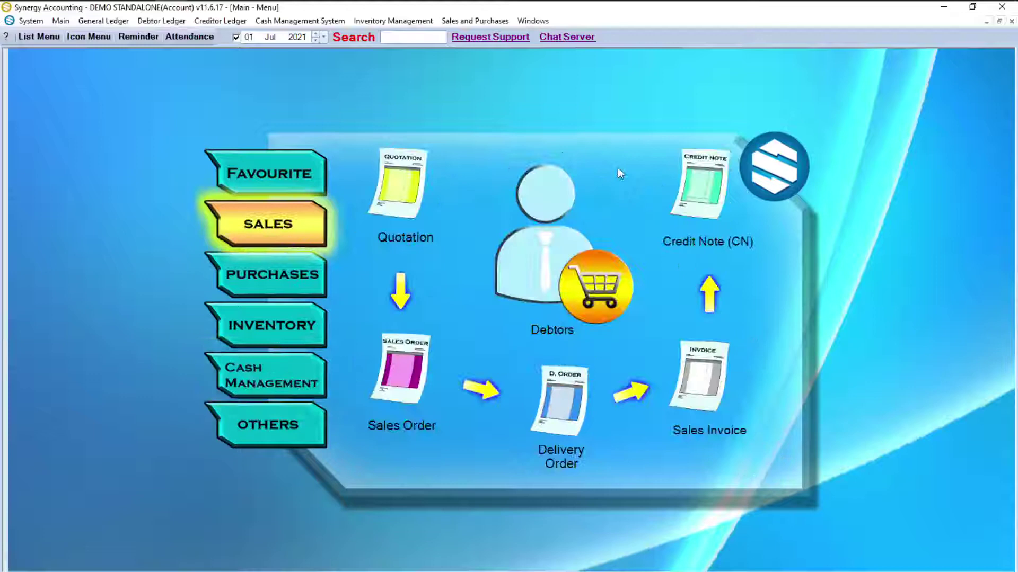
{"action": "left_click", "coordinate": [694, 181]}
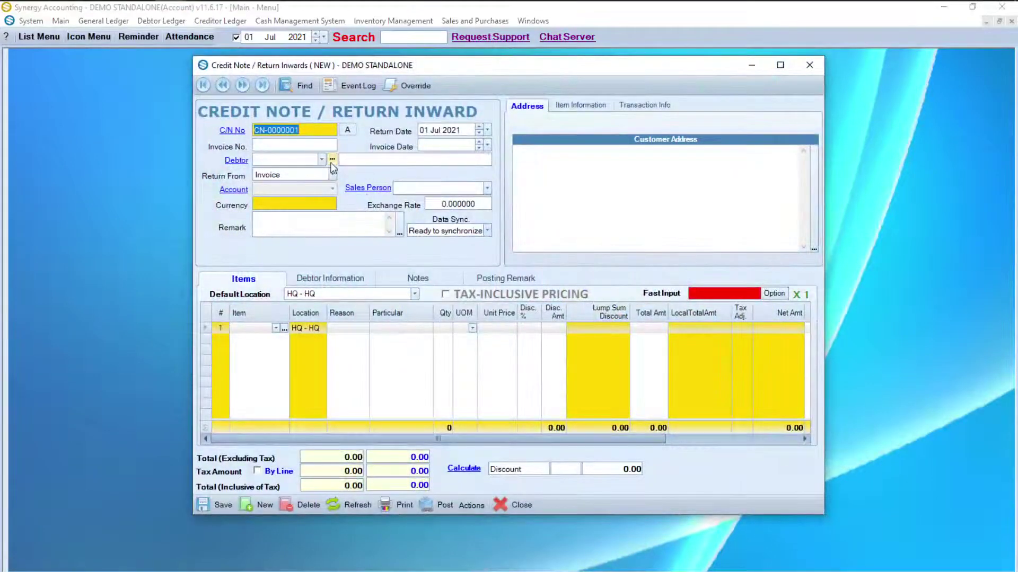
{"action": "left_click", "coordinate": [322, 160]}
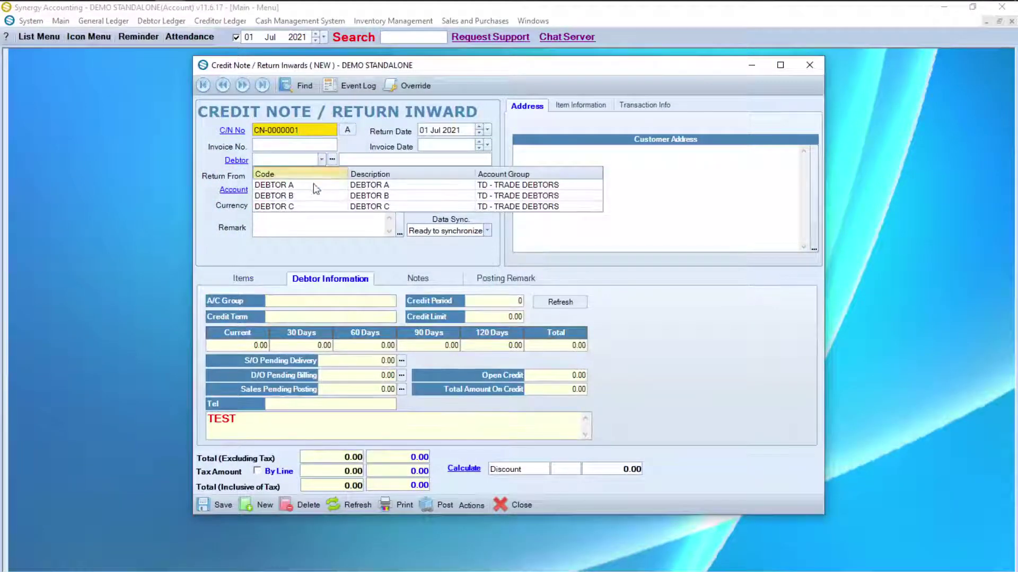
{"action": "left_click", "coordinate": [314, 186]}
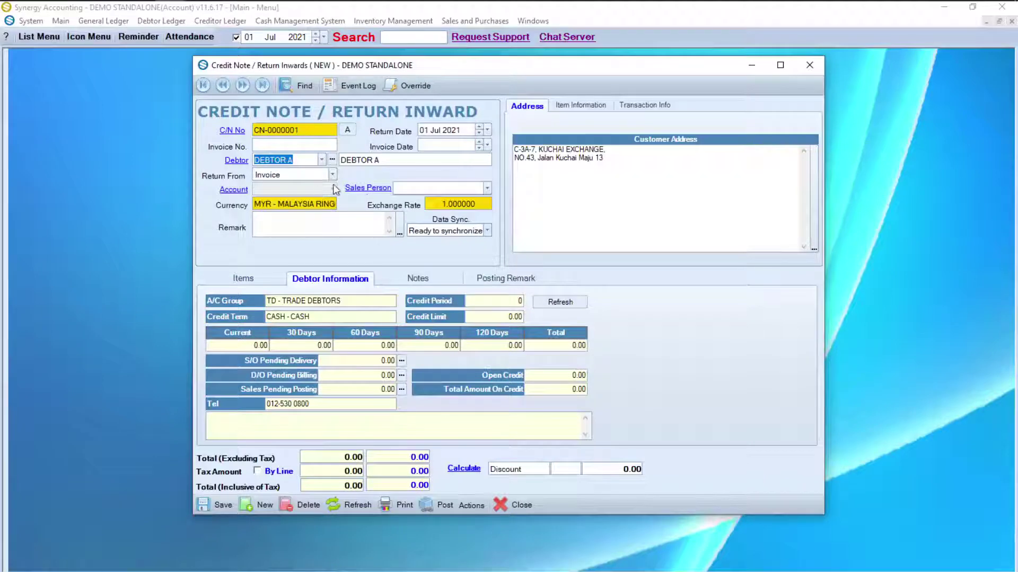
Load Debtor A's invoice of 14 Jul 2021 into the credit note, filtering invoices from 1 to 30 Jul 2021.
{"action": "left_click", "coordinate": [472, 504]}
{"action": "left_click", "coordinate": [528, 415]}
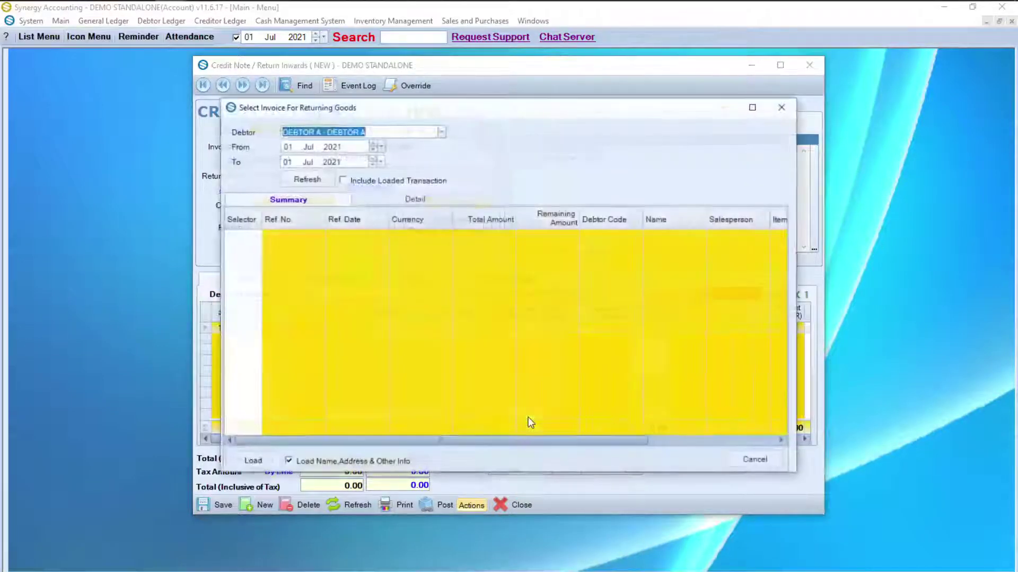
{"action": "left_click", "coordinate": [288, 164]}
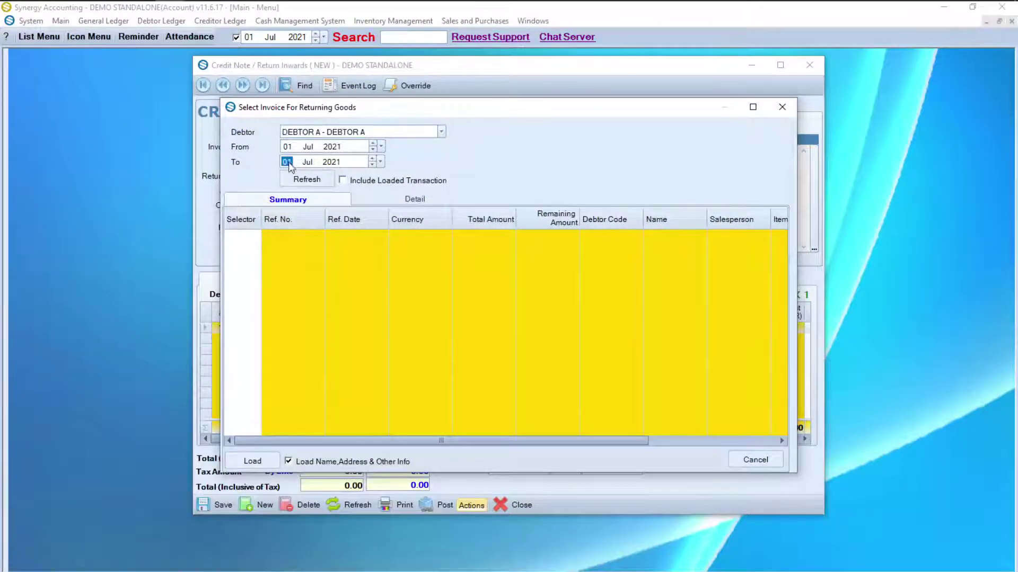
{"action": "type", "text": "30"}
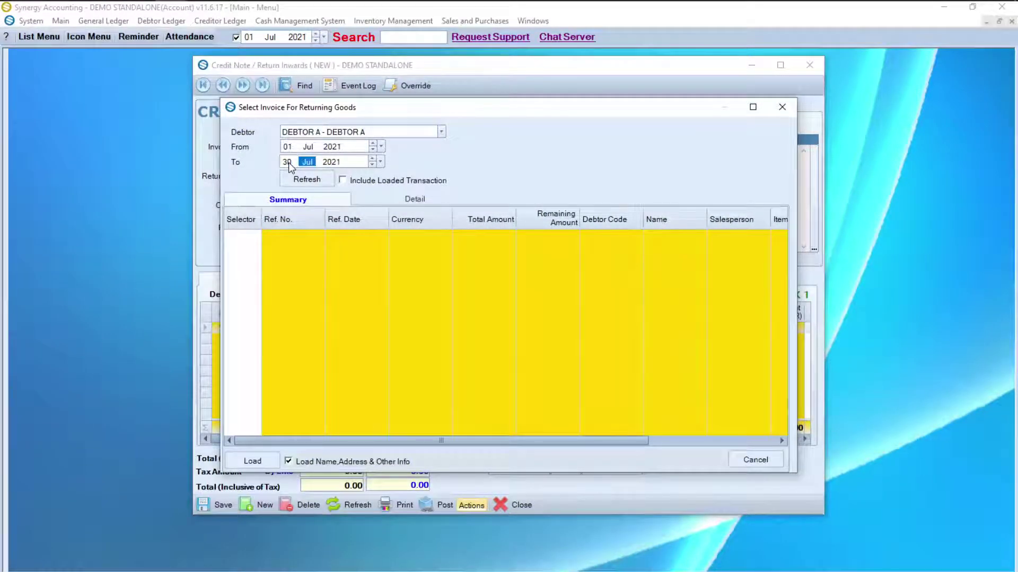
{"action": "left_click", "coordinate": [314, 180]}
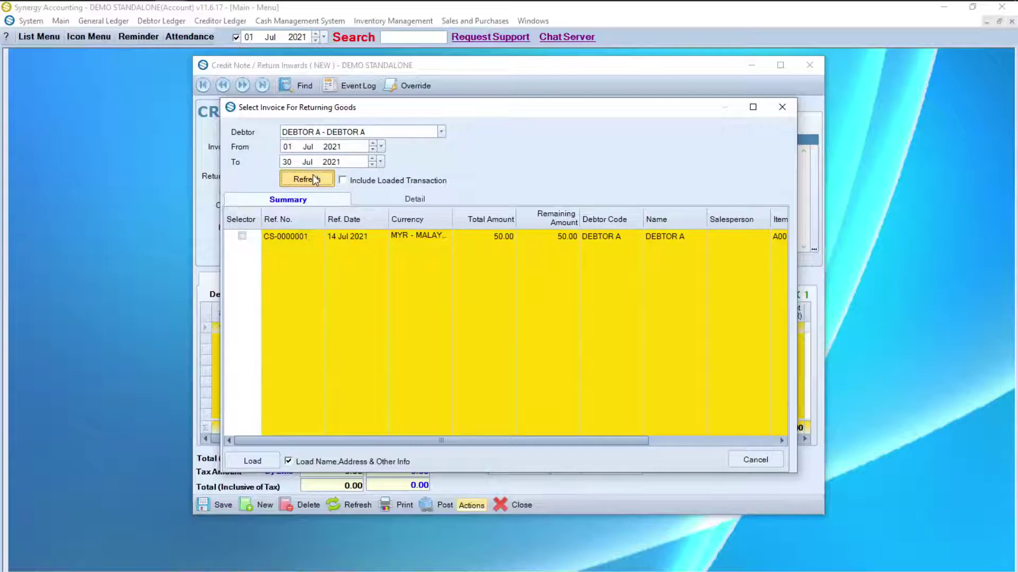
{"action": "left_click", "coordinate": [241, 235]}
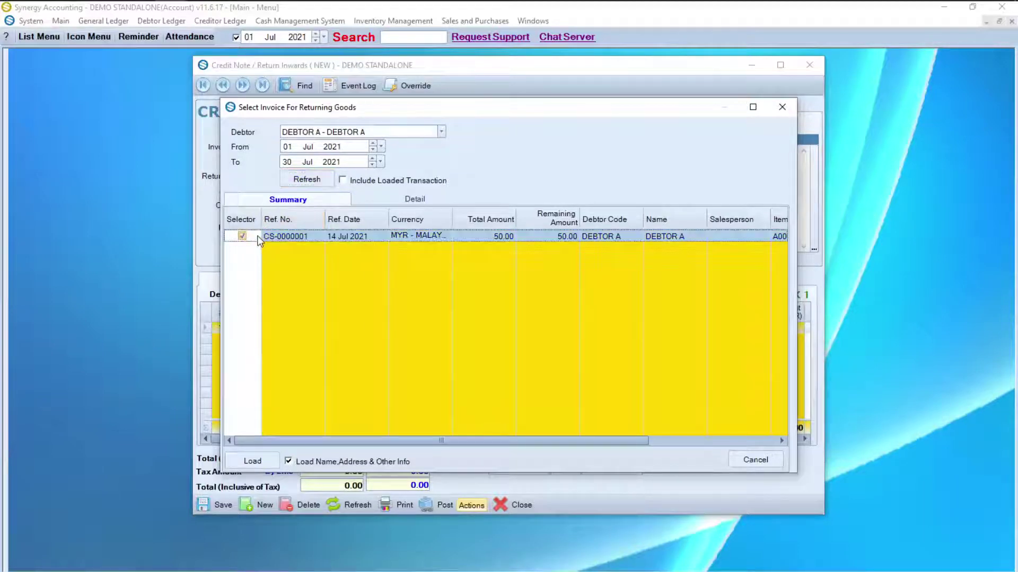
{"action": "left_click", "coordinate": [250, 462]}
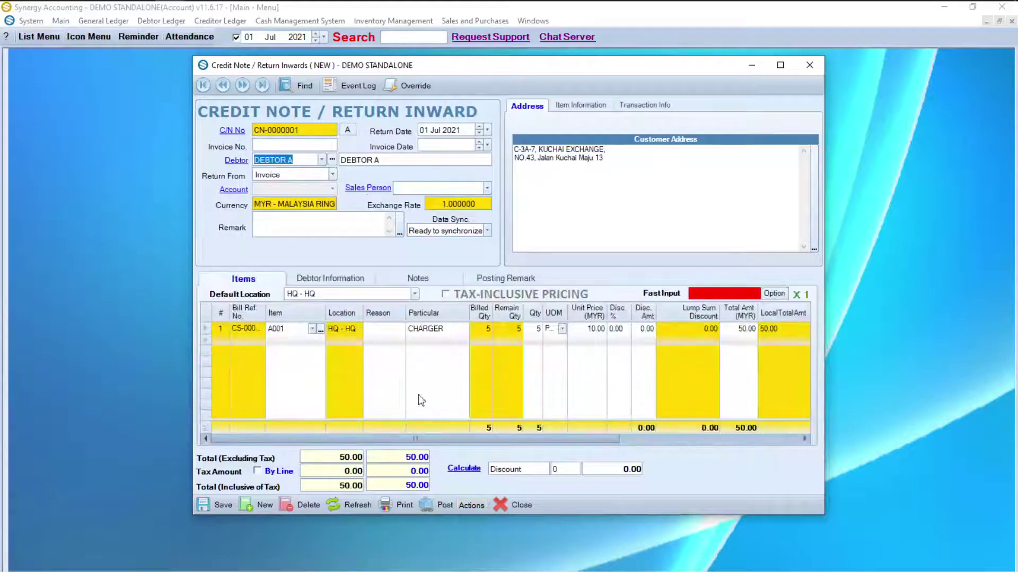
Set the charger's return quantity to 1, the return date to 26 Jul 2021 and the remark to ITEM DAMAGE, and save the credit note.
{"action": "left_click", "coordinate": [538, 329]}
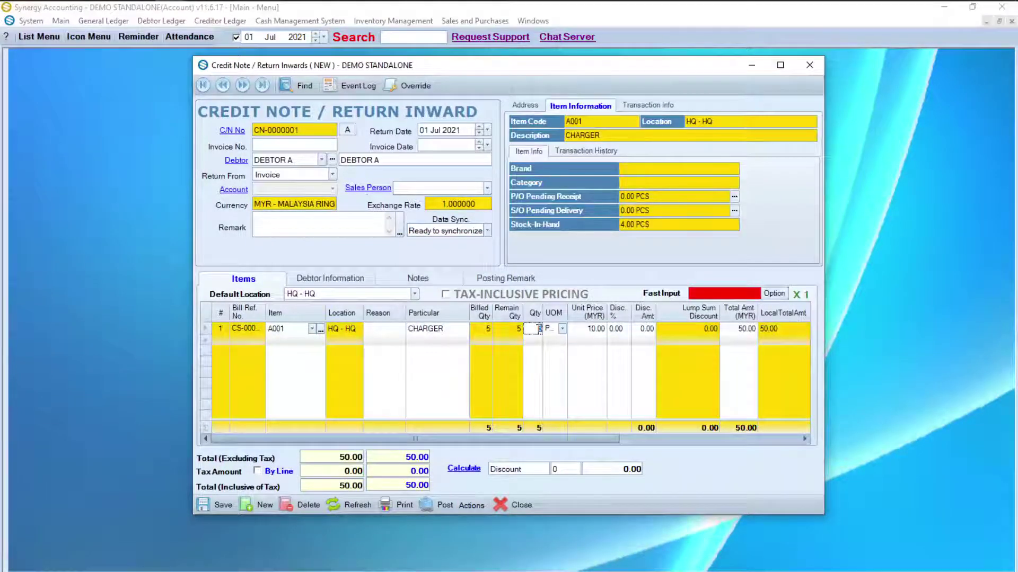
{"action": "type", "text": "1"}
{"action": "left_click", "coordinate": [487, 130]}
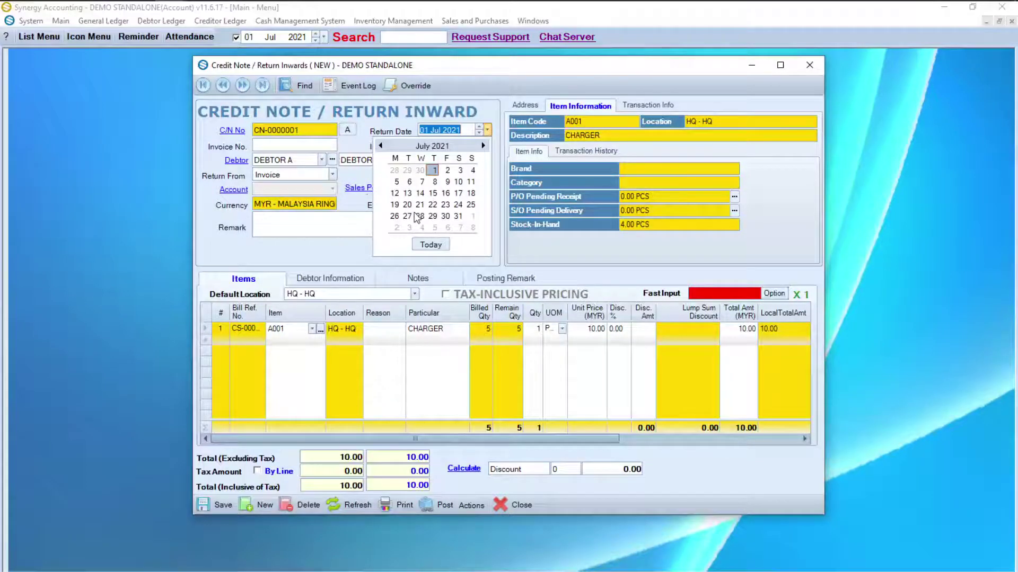
{"action": "left_click", "coordinate": [395, 216]}
{"action": "left_click", "coordinate": [321, 231]}
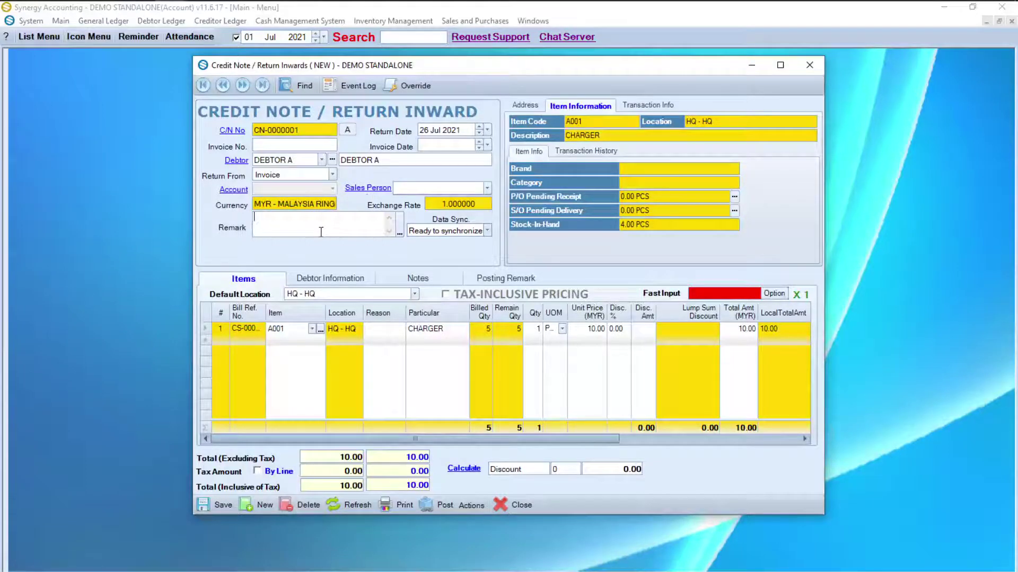
{"action": "type", "text": "ITEM DAMAGE"}
{"action": "left_click", "coordinate": [217, 504]}
{"action": "left_click", "coordinate": [538, 336]}
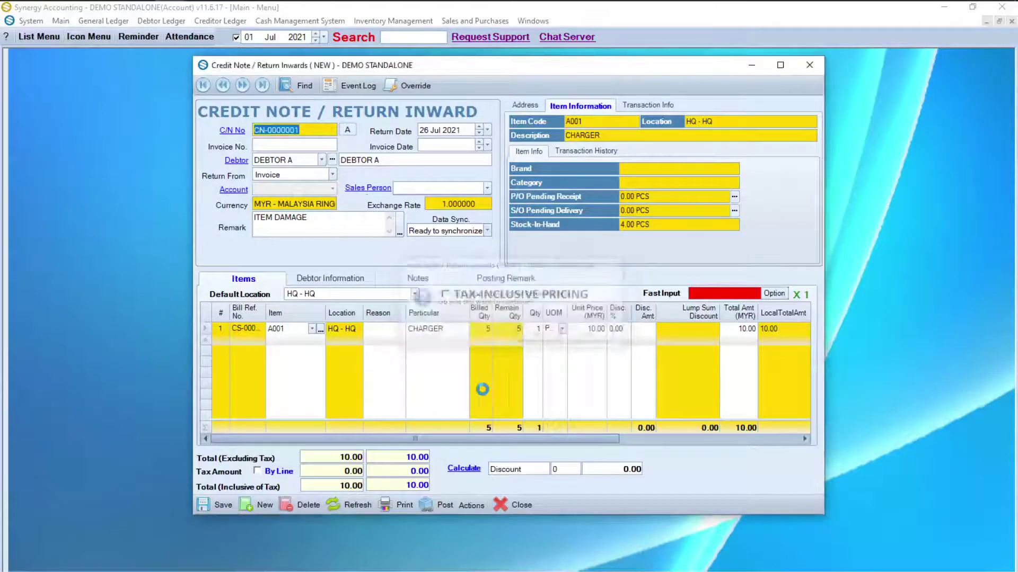
Preview the printed credit note through to its total amount, and close the preview, the print settings and the credit note.
{"action": "left_click", "coordinate": [401, 507]}
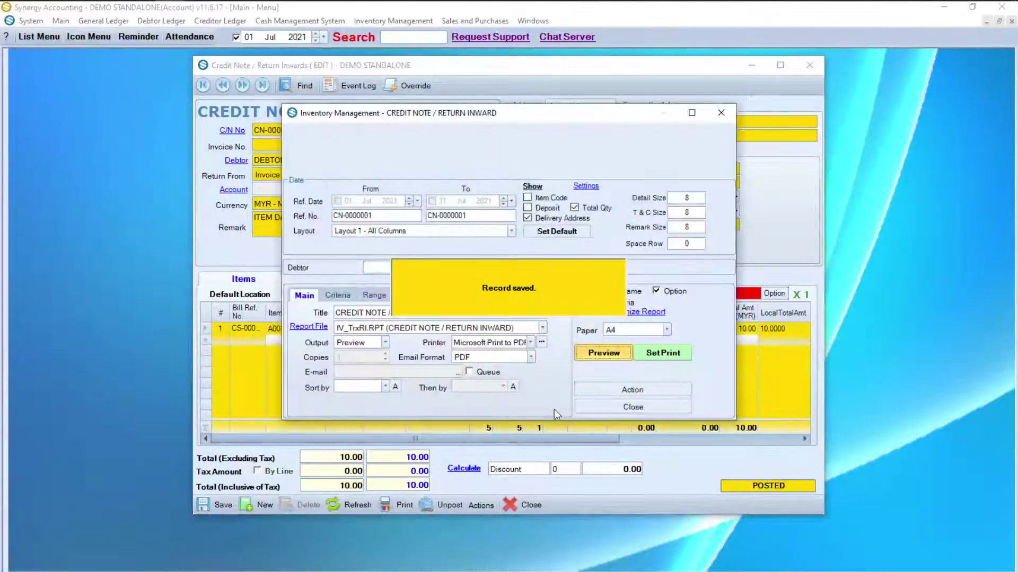
{"action": "left_click", "coordinate": [609, 351]}
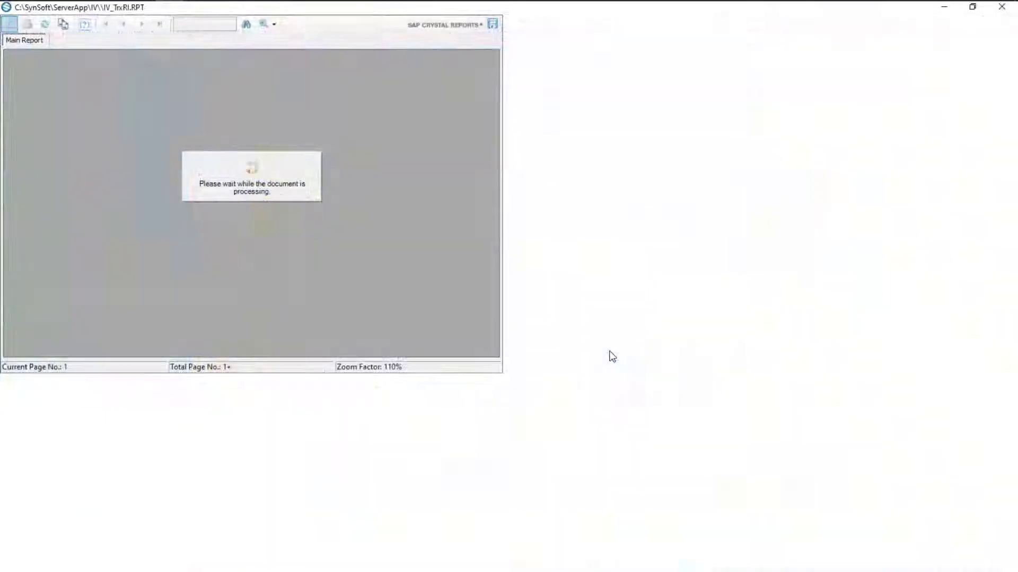
{"action": "scroll", "coordinate": [609, 353], "scroll_direction": "down", "scroll_amount": 5}
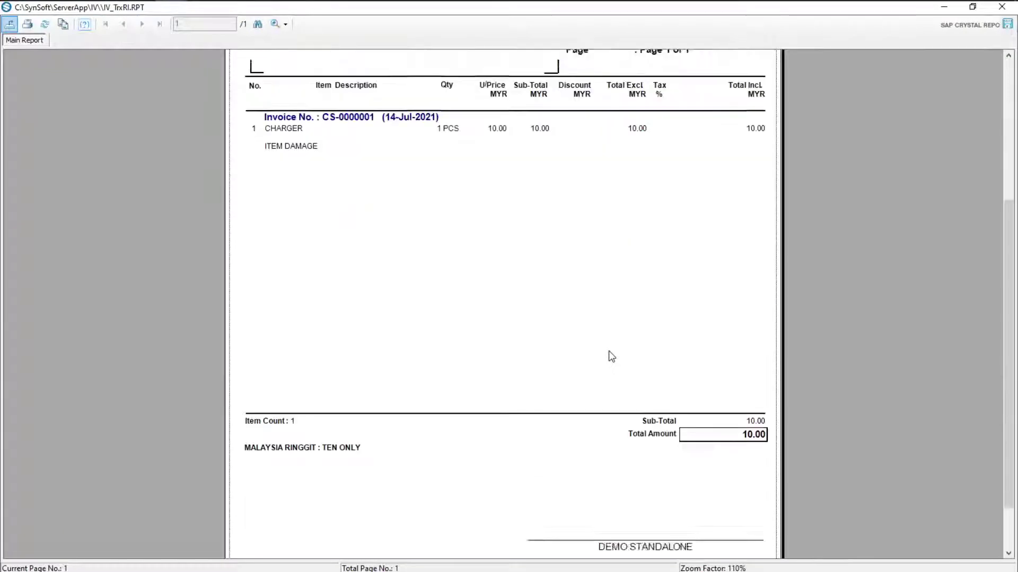
{"action": "scroll", "coordinate": [609, 351], "scroll_direction": "up", "scroll_amount": 5}
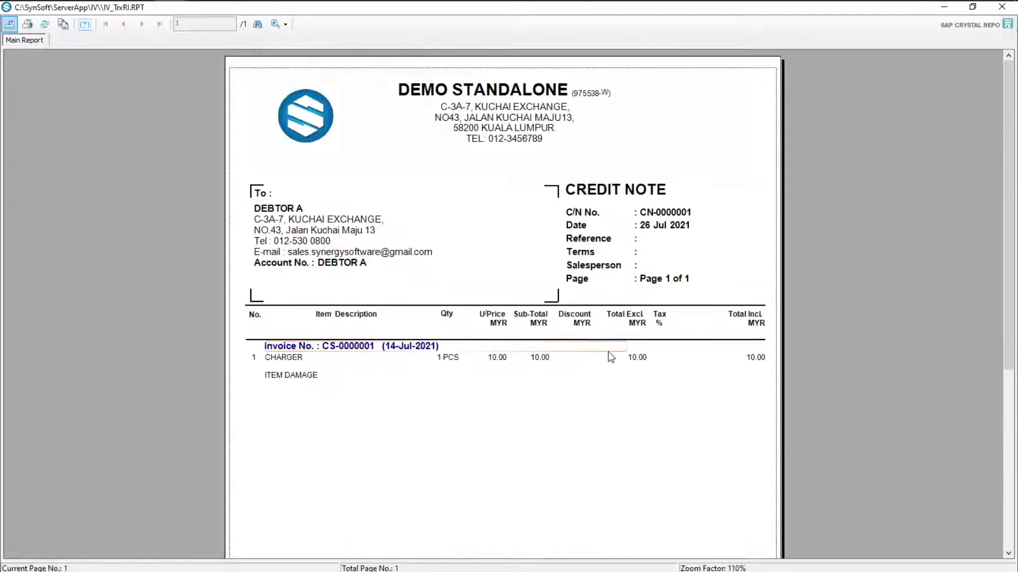
{"action": "left_click", "coordinate": [1001, 7]}
{"action": "left_click", "coordinate": [721, 113]}
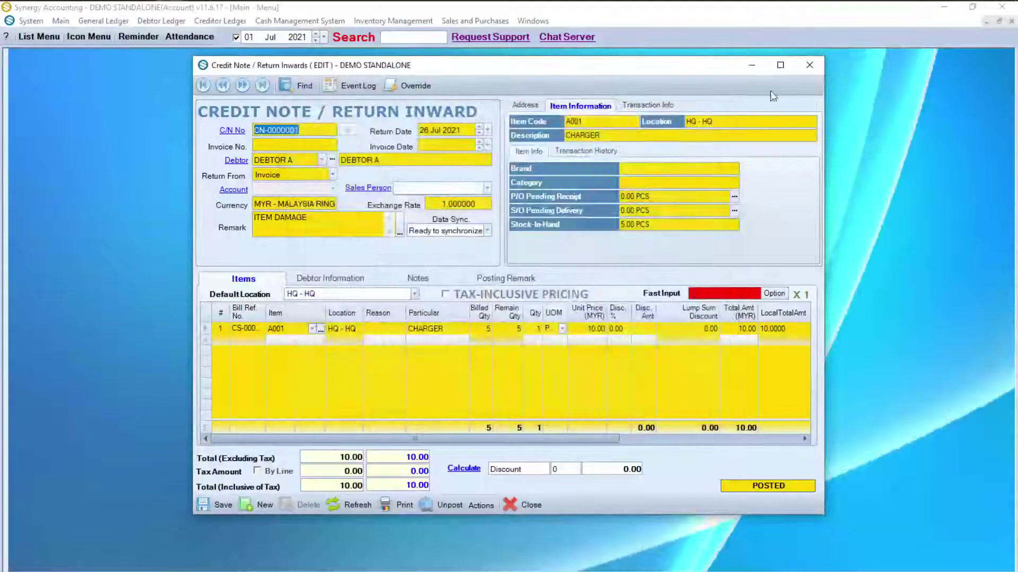
{"action": "left_click", "coordinate": [807, 65]}
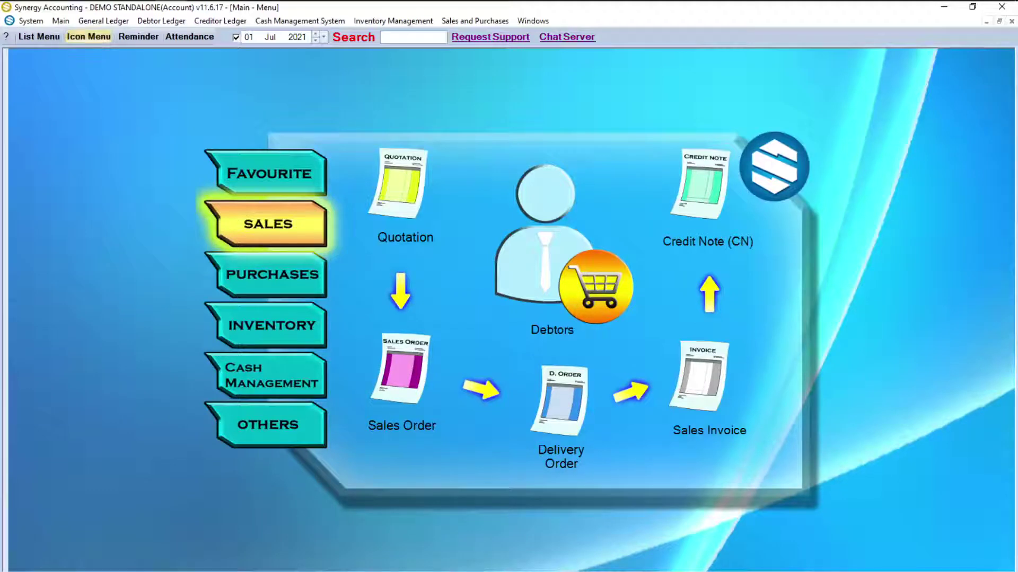
Start a bank reconciliation for account 3300/001 BANK - MYR with a statement balance of 51,230.00.
{"action": "left_click", "coordinate": [265, 378]}
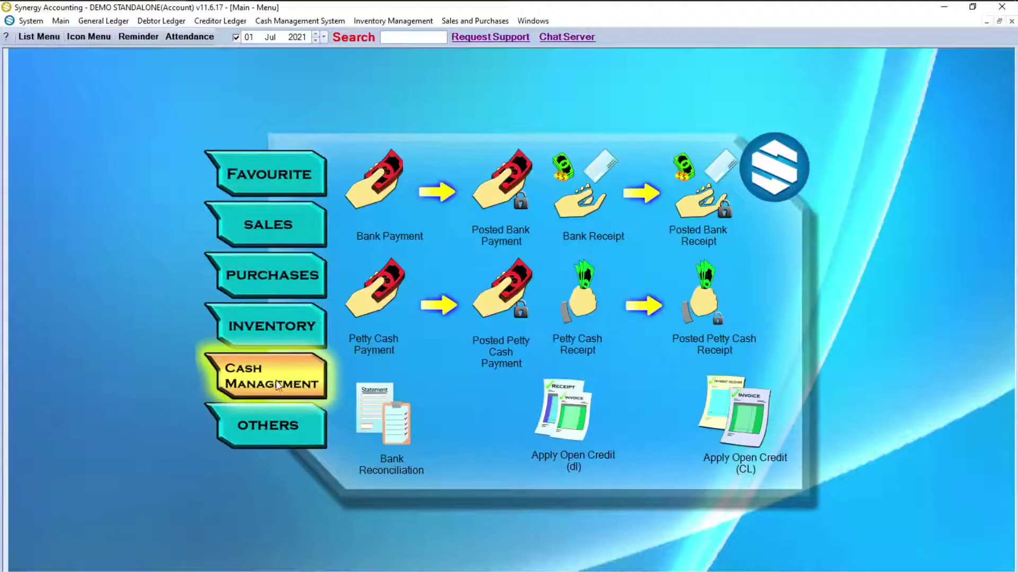
{"action": "left_click", "coordinate": [385, 417]}
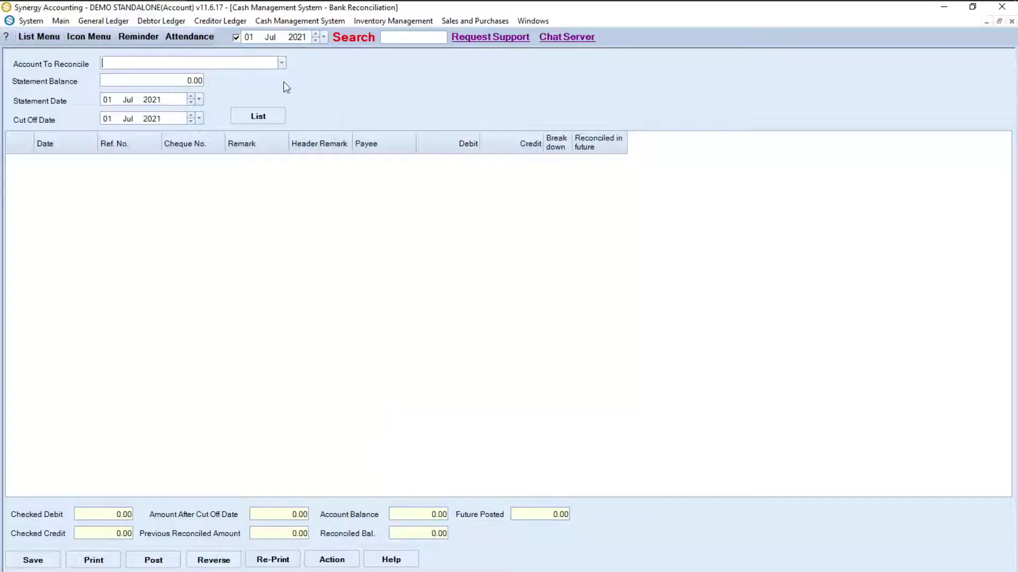
{"action": "left_click", "coordinate": [283, 64]}
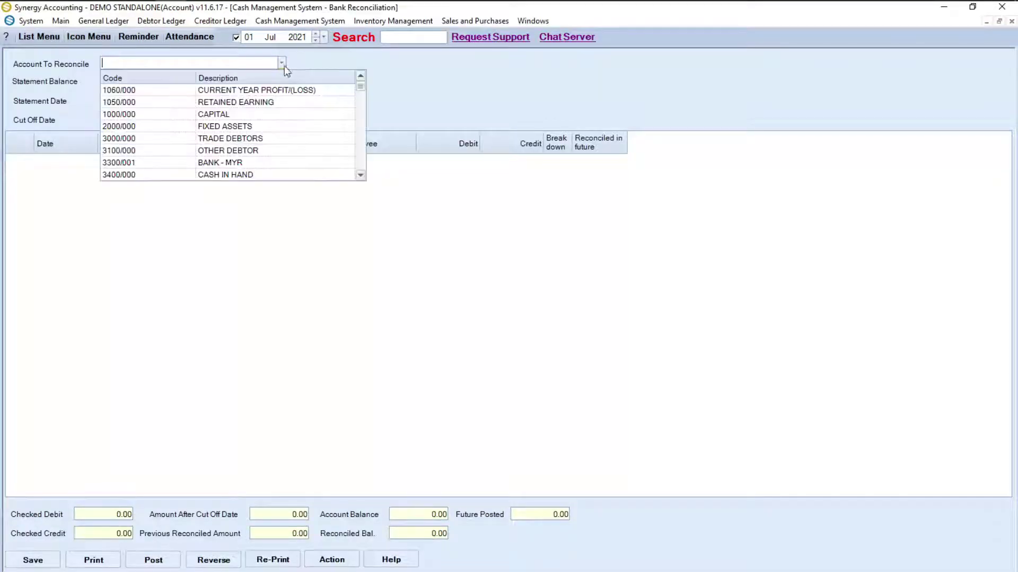
{"action": "left_click", "coordinate": [249, 163]}
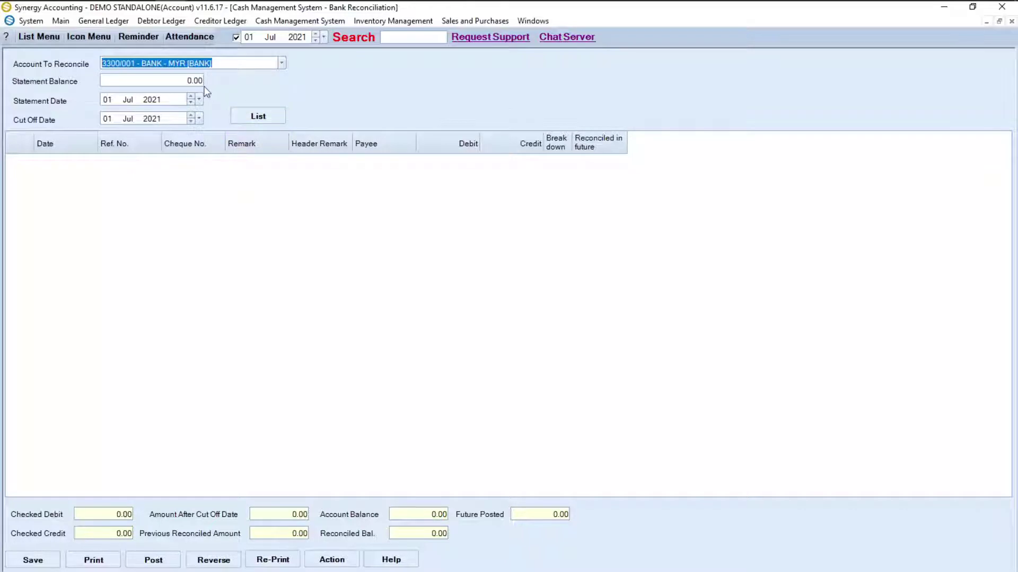
{"action": "left_click", "coordinate": [181, 79]}
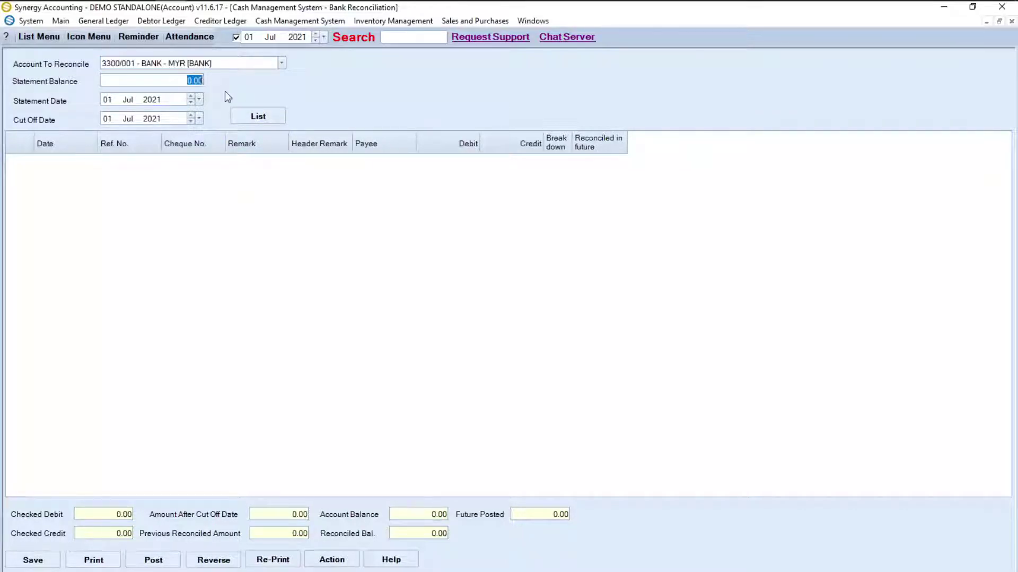
{"action": "type", "text": "51230"}
Set the statement date and cut-off date to 31 Jul 2021 and list the account's transactions.
{"action": "left_click", "coordinate": [198, 100]}
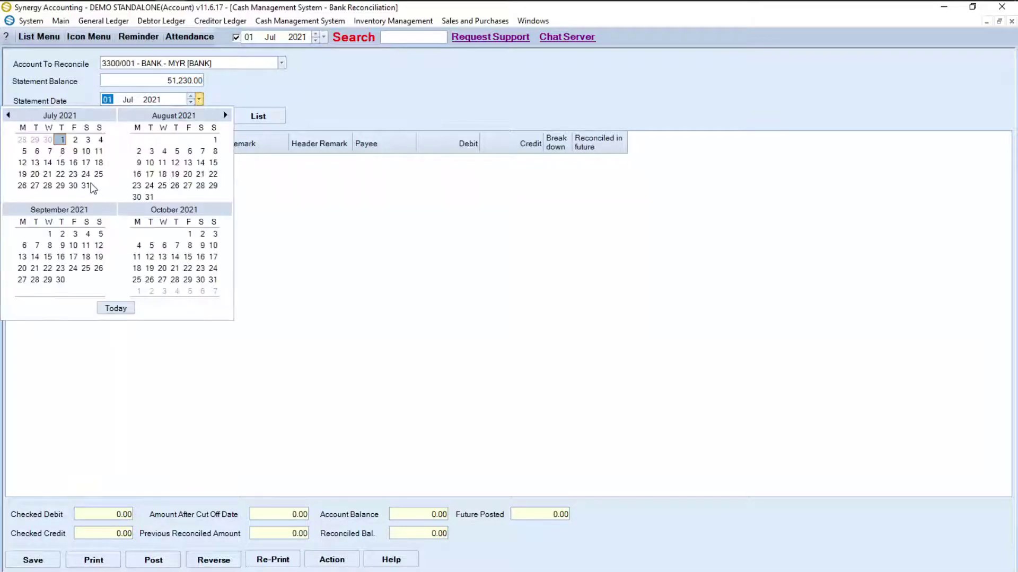
{"action": "left_click", "coordinate": [86, 185]}
{"action": "left_click", "coordinate": [200, 118]}
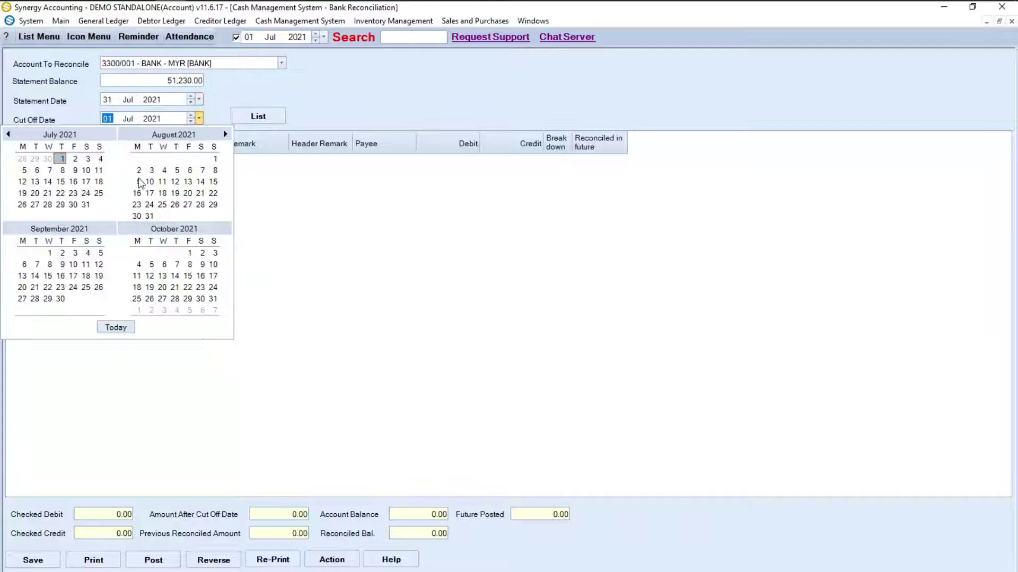
{"action": "left_click", "coordinate": [86, 205]}
{"action": "left_click", "coordinate": [260, 117]}
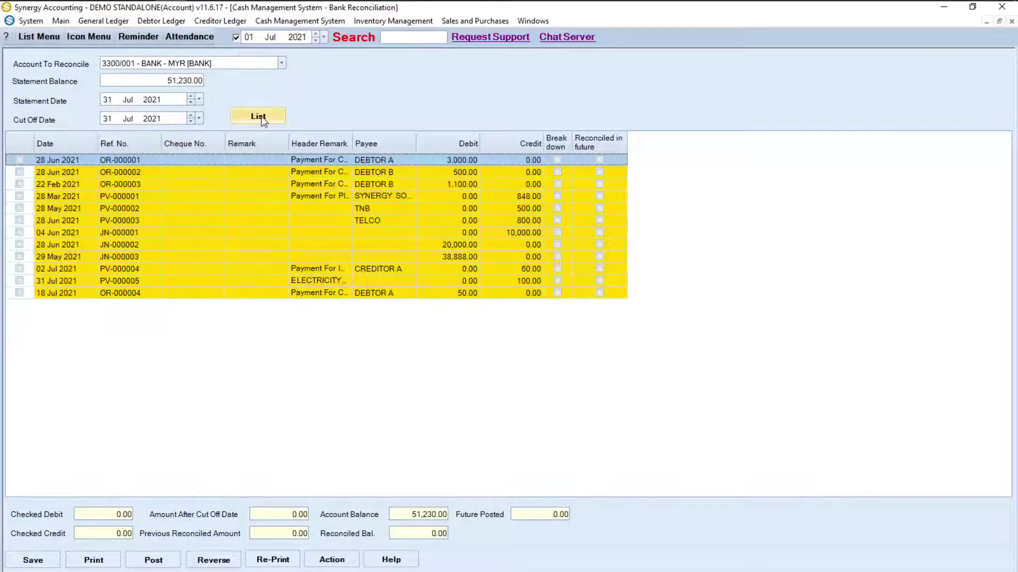
Mark all twelve listed bank transactions as reconciled, including receipts, payments and journals up to OR-000004.
{"action": "left_click", "coordinate": [19, 173]}
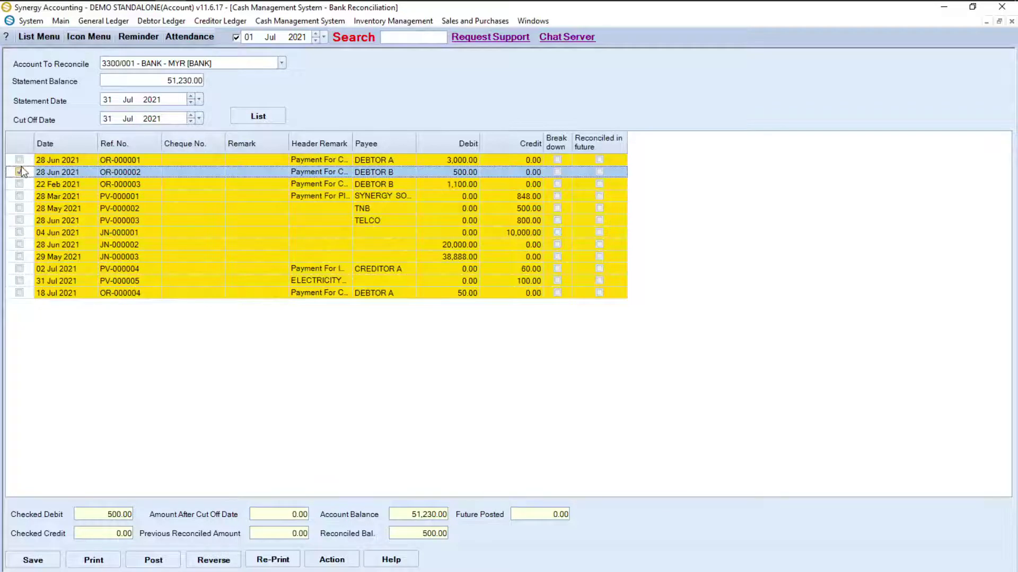
{"action": "left_click", "coordinate": [19, 159]}
{"action": "left_click", "coordinate": [20, 184]}
{"action": "left_click", "coordinate": [19, 208]}
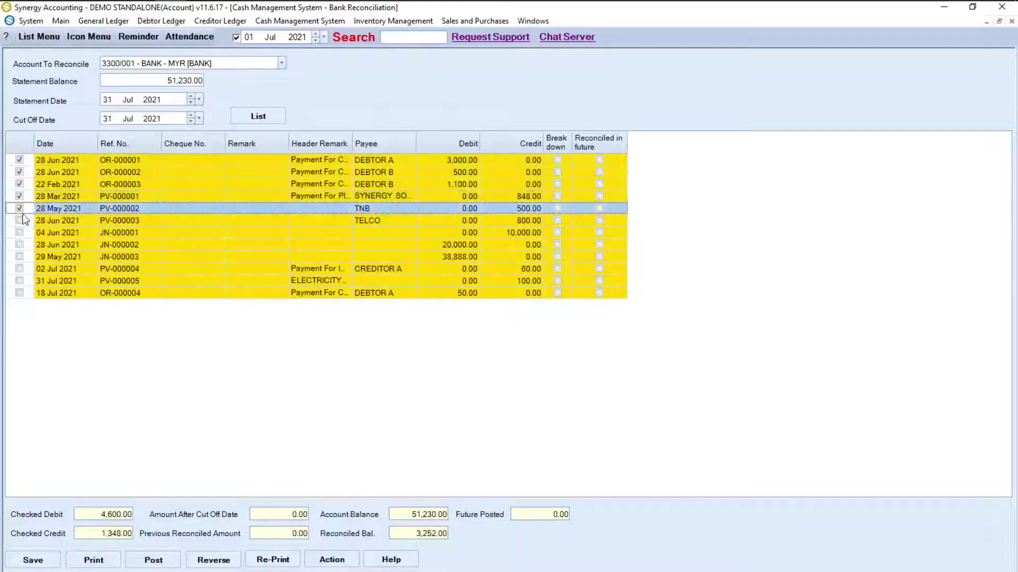
{"action": "left_click", "coordinate": [19, 220]}
{"action": "left_click", "coordinate": [19, 232]}
{"action": "left_click", "coordinate": [19, 245]}
{"action": "left_click", "coordinate": [19, 256]}
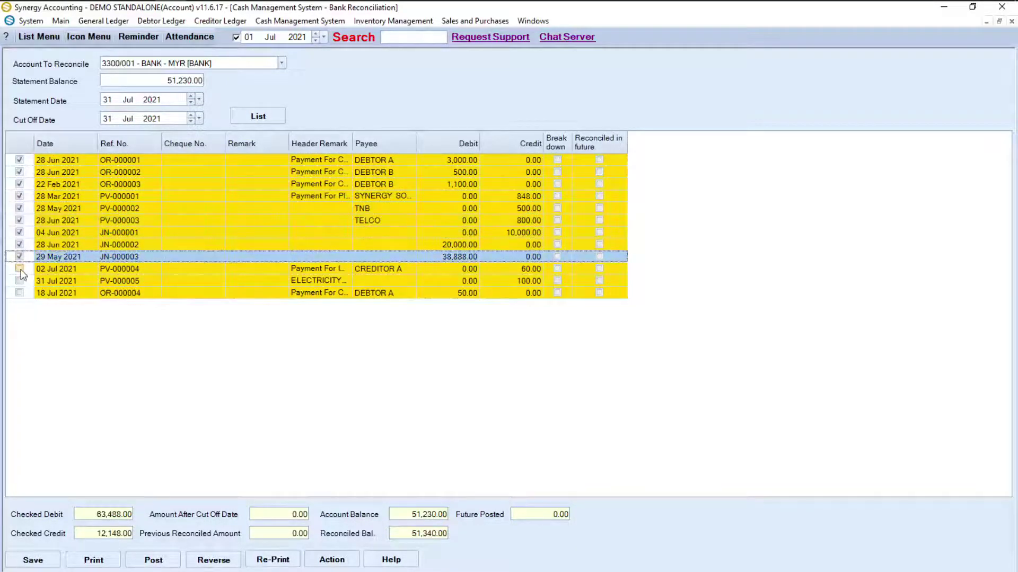
{"action": "left_click", "coordinate": [19, 269]}
{"action": "left_click", "coordinate": [19, 281]}
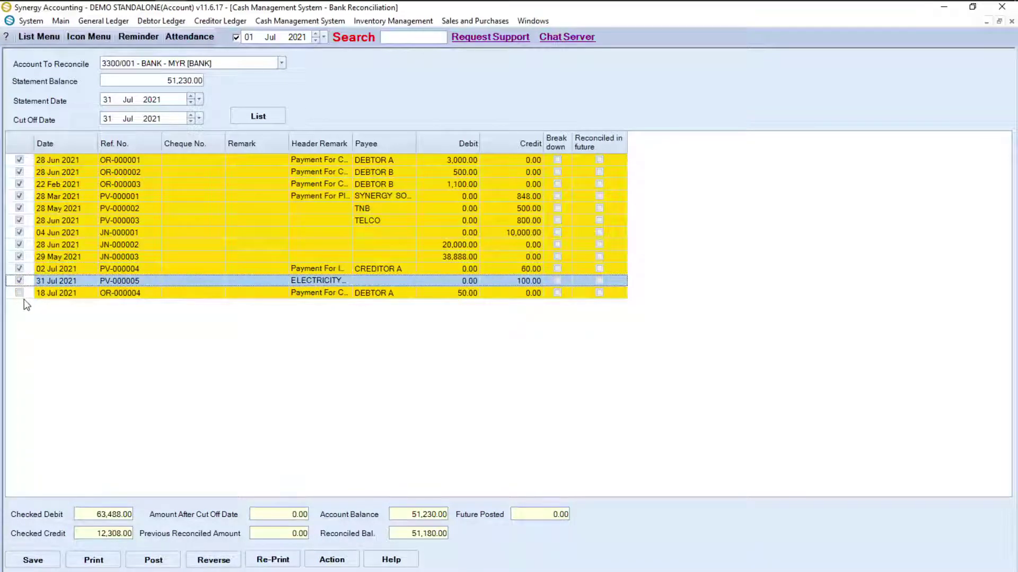
{"action": "left_click", "coordinate": [20, 294]}
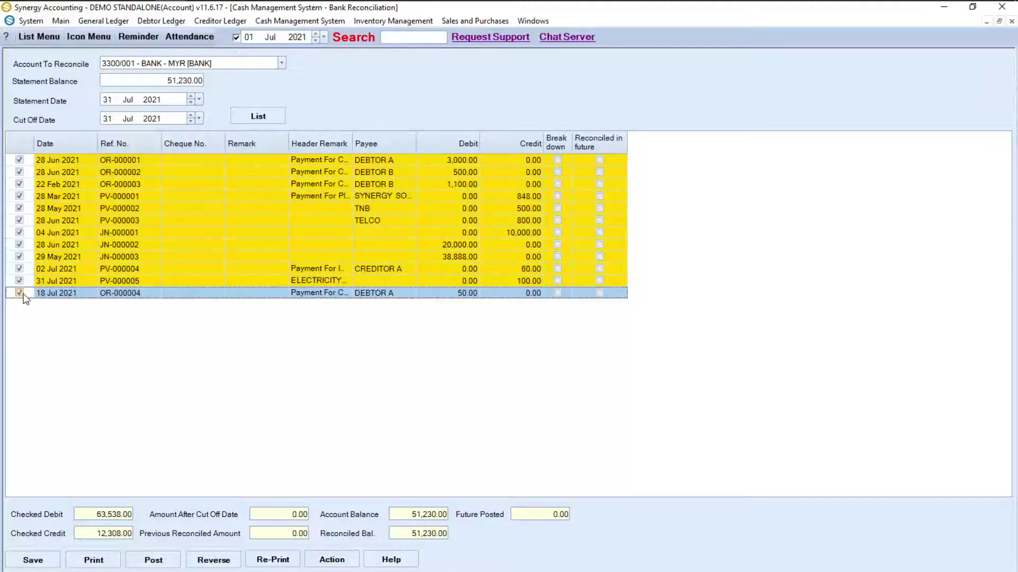
Compare the statement balance with the reconciled balance.
{"action": "left_click", "coordinate": [166, 81]}
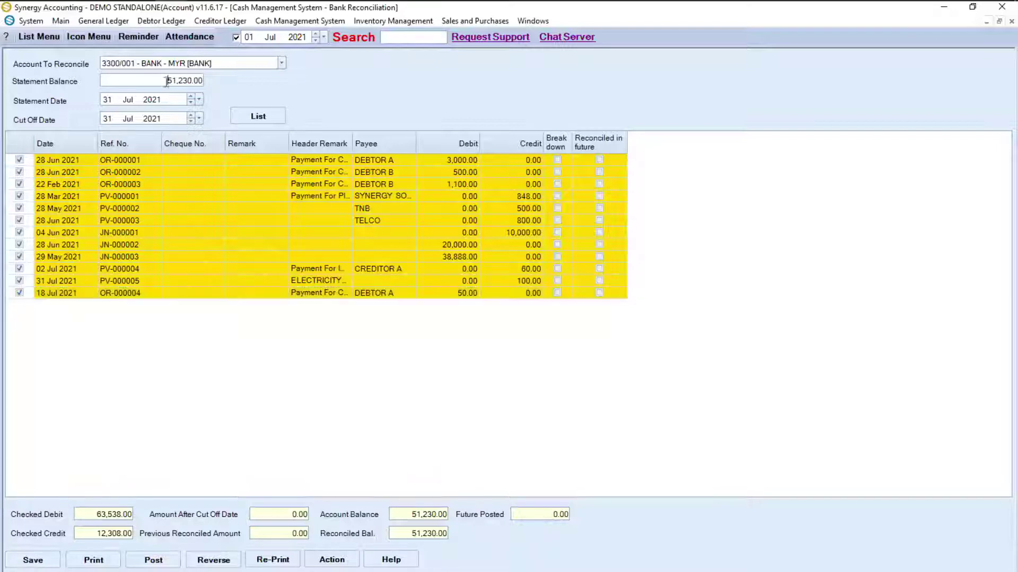
{"action": "double_click", "coordinate": [167, 80]}
{"action": "left_click_drag", "start_coordinate": [408, 534], "coordinate": [467, 533]}
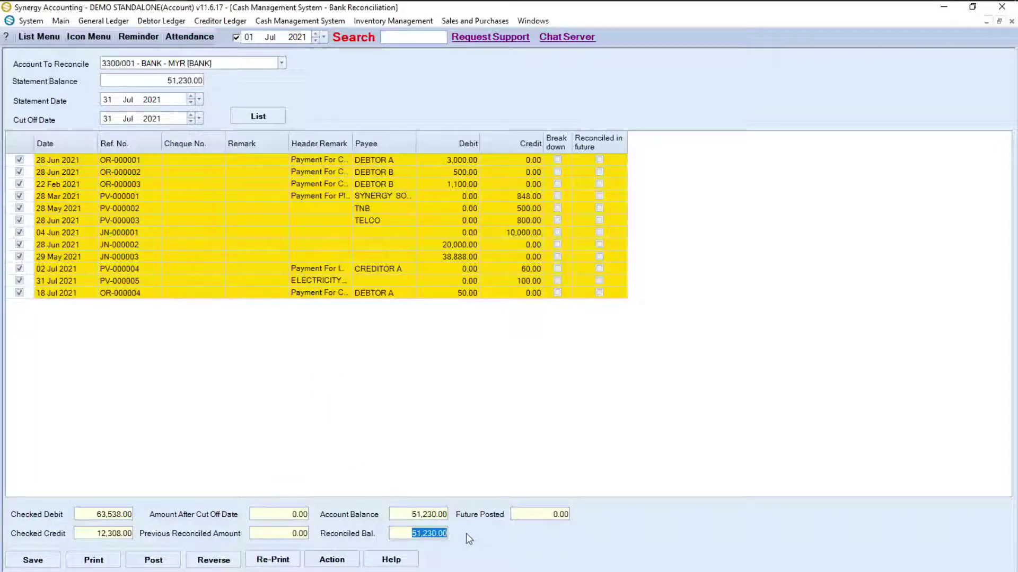
Save and post the BANK - MYR reconciliation, accepting the posting confirmation.
{"action": "left_click", "coordinate": [33, 563]}
{"action": "left_click", "coordinate": [153, 560]}
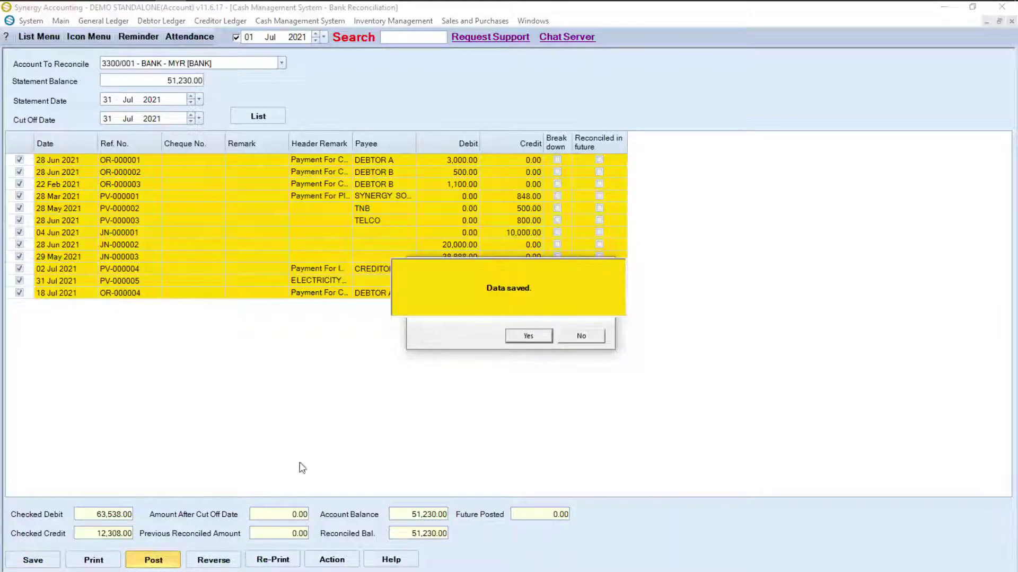
{"action": "left_click", "coordinate": [526, 338]}
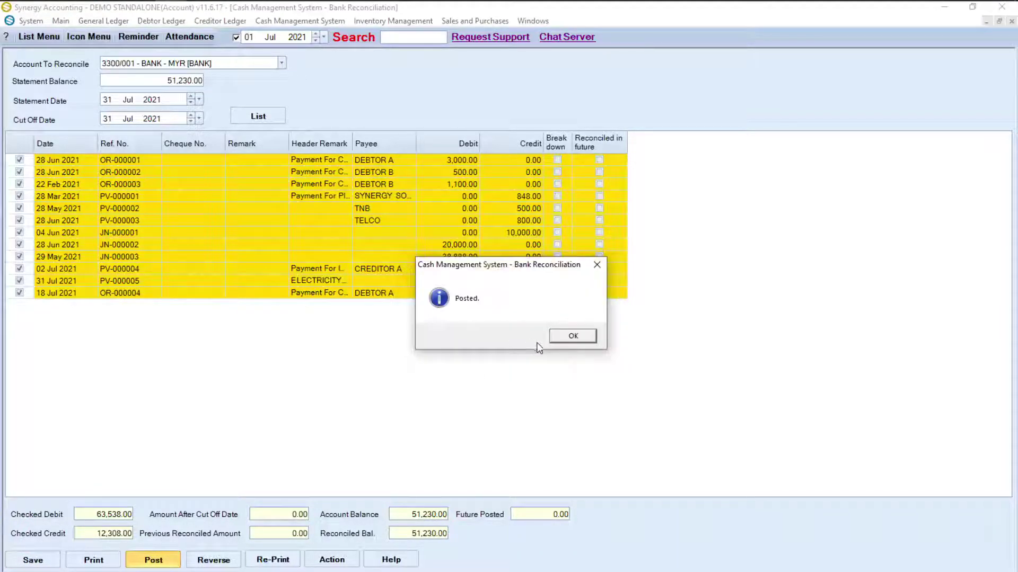
{"action": "left_click", "coordinate": [573, 338]}
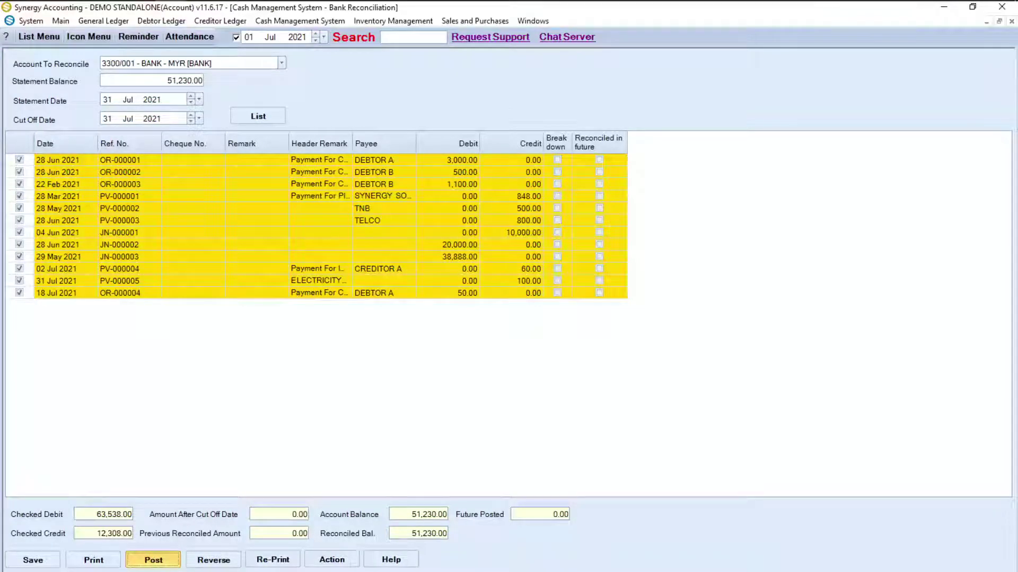
Leave the reconciliation and open the General Ledger report from the account reports.
{"action": "left_click", "coordinate": [83, 34]}
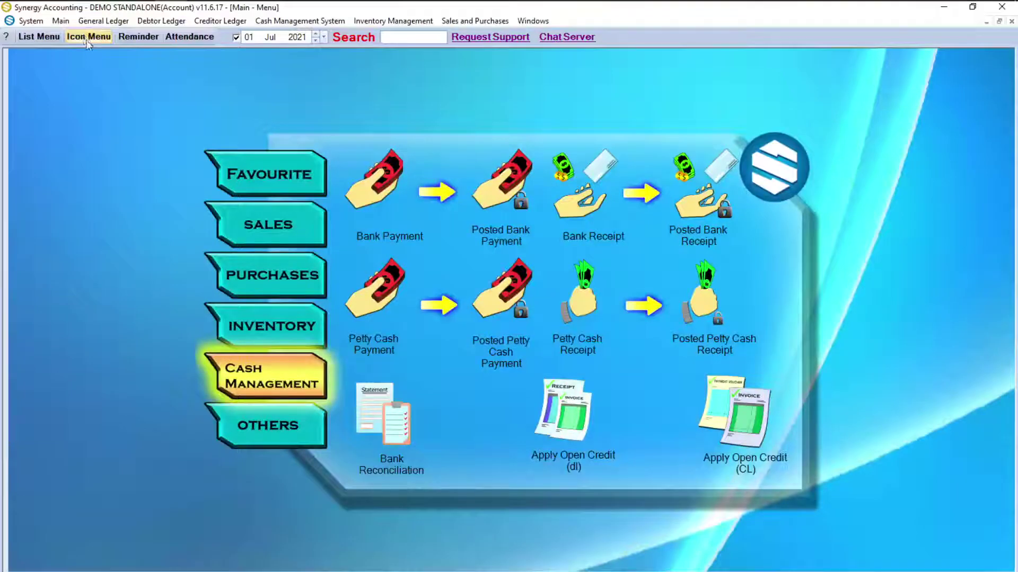
{"action": "left_click", "coordinate": [262, 421]}
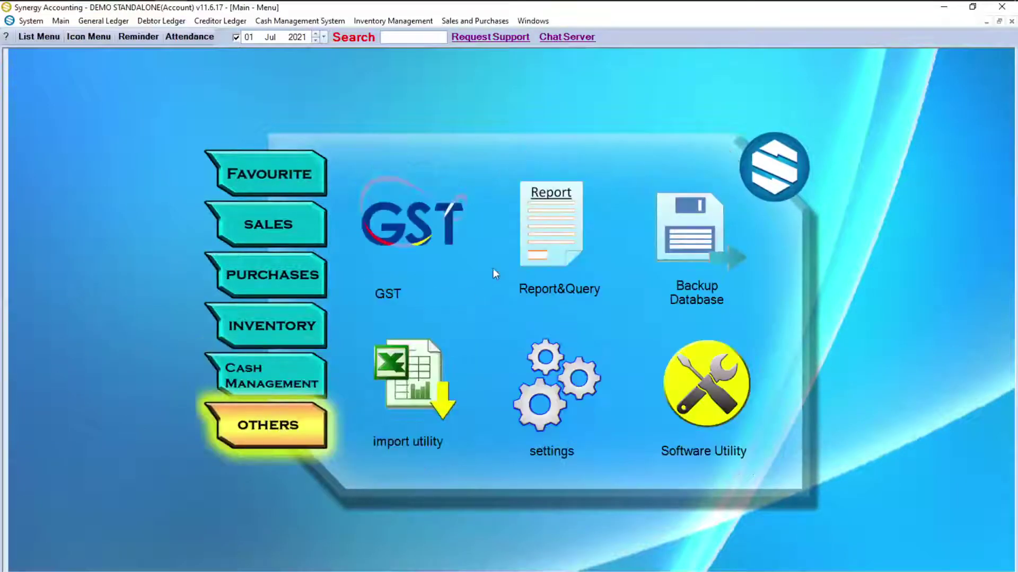
{"action": "left_click", "coordinate": [536, 243]}
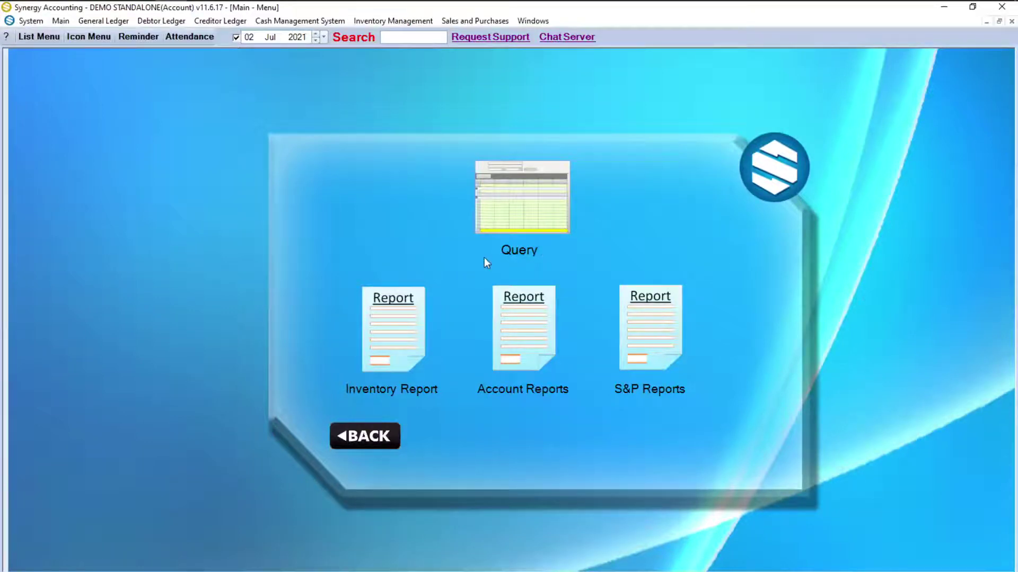
{"action": "left_click", "coordinate": [494, 304]}
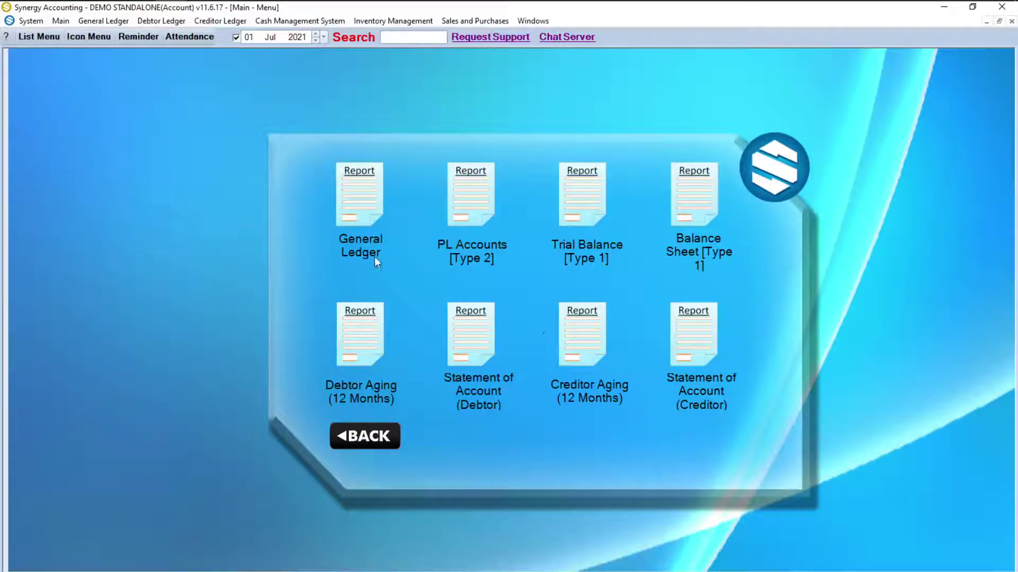
{"action": "left_click", "coordinate": [361, 207]}
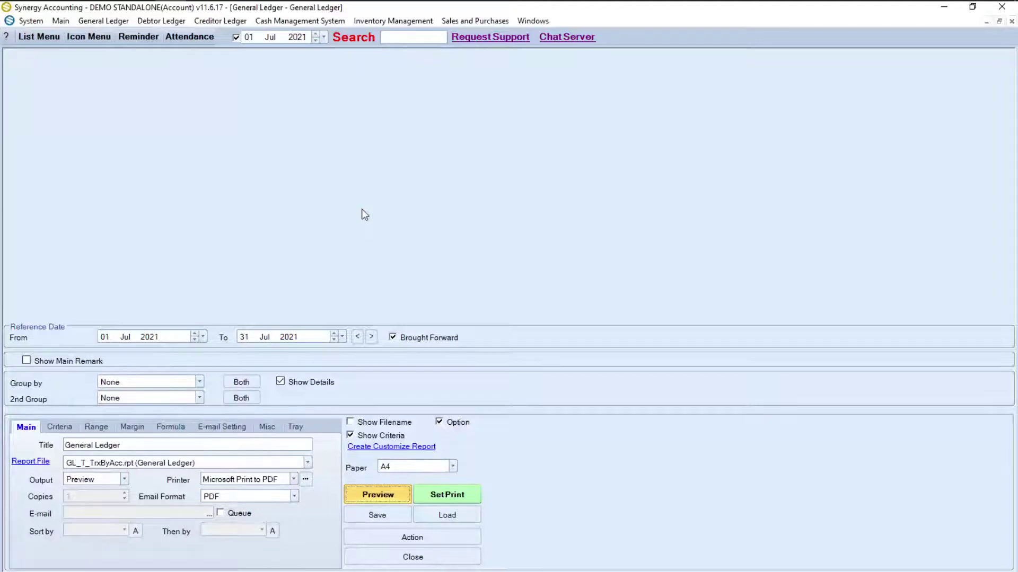
Set the general ledger report's reference date to start from 1 Jun 2021 and preview the report.
{"action": "left_click", "coordinate": [203, 336]}
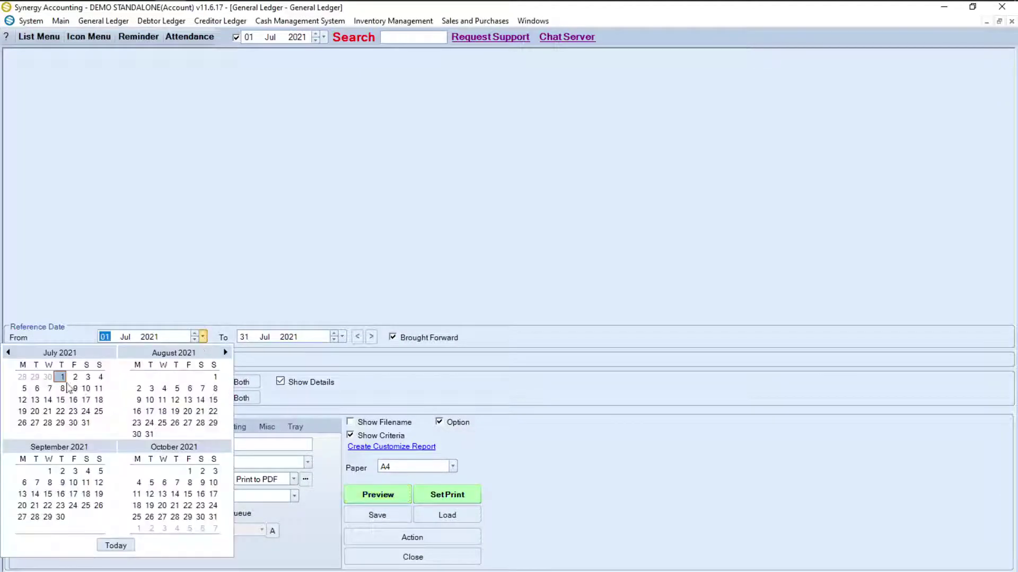
{"action": "left_click", "coordinate": [8, 352]}
{"action": "left_click", "coordinate": [40, 378]}
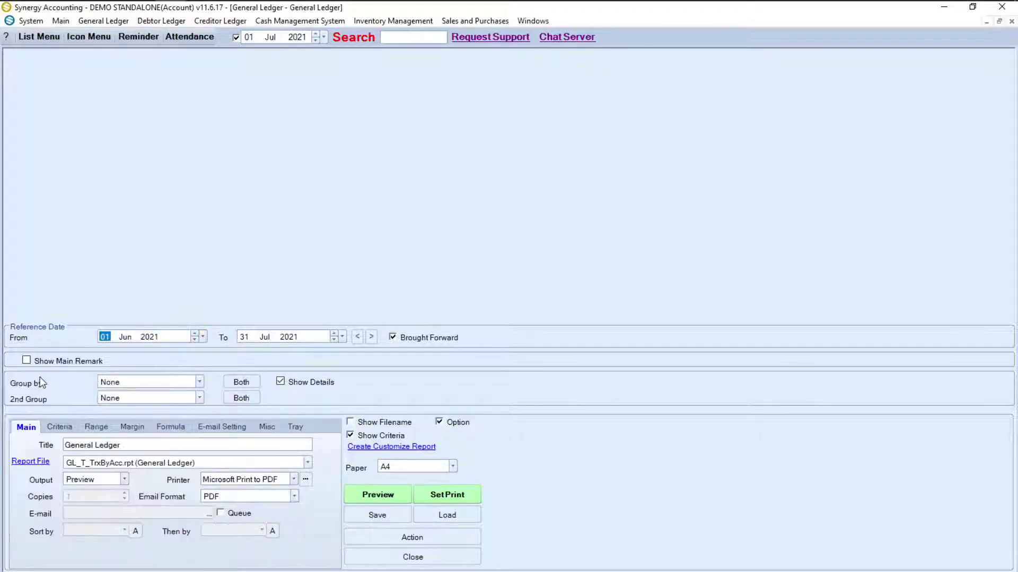
{"action": "left_click", "coordinate": [359, 494]}
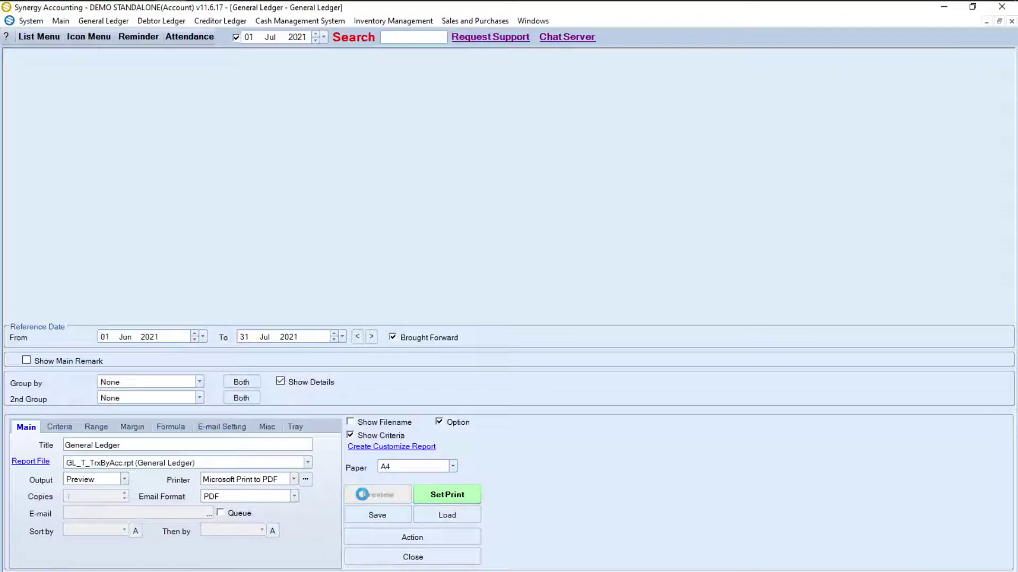
Read through the account entries in the general ledger preview, and close the preview.
{"action": "scroll", "coordinate": [364, 501], "scroll_direction": "down", "scroll_amount": 5}
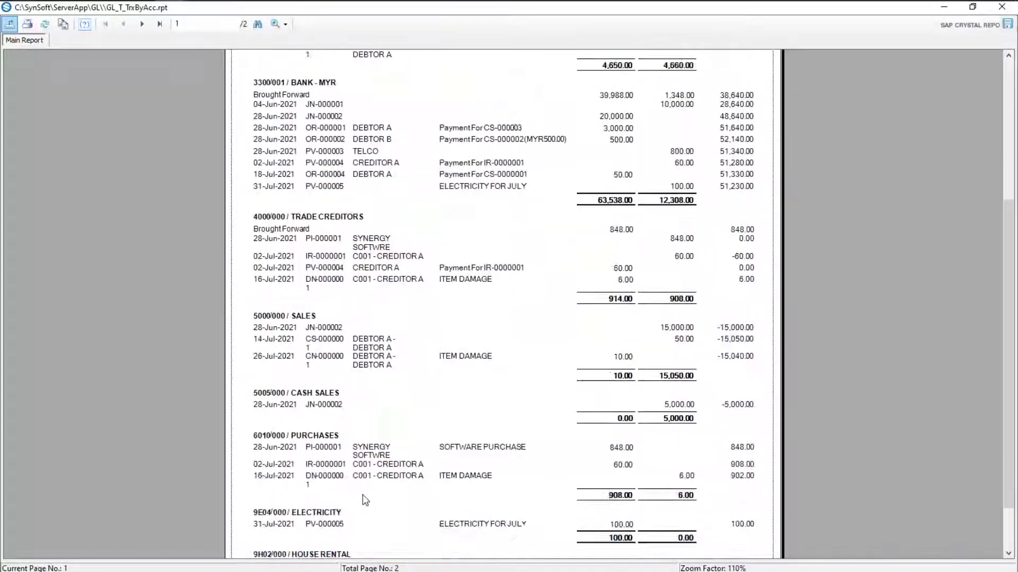
{"action": "scroll", "coordinate": [364, 500], "scroll_direction": "down", "scroll_amount": 2}
{"action": "scroll", "coordinate": [364, 501], "scroll_direction": "up", "scroll_amount": 5}
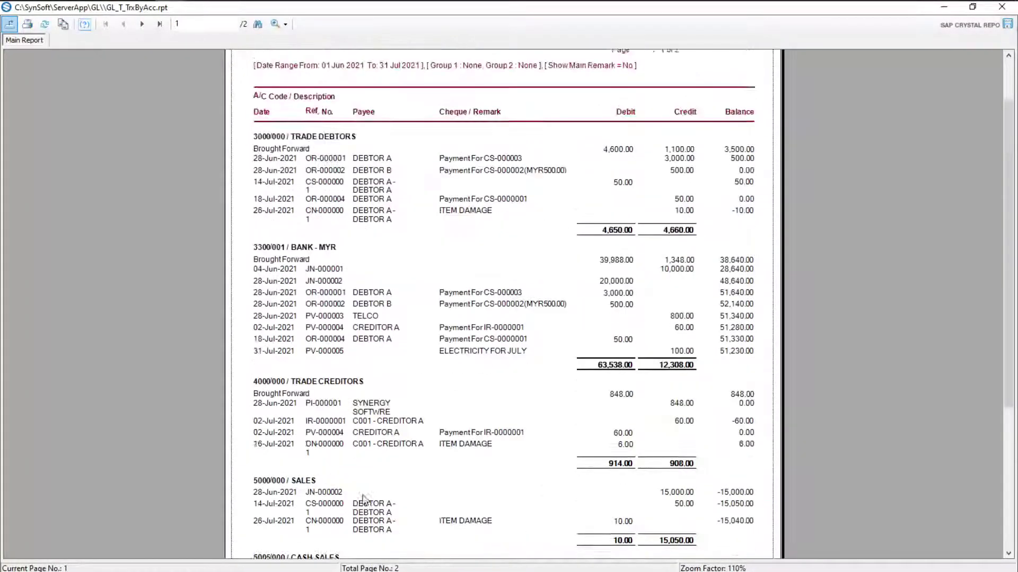
{"action": "scroll", "coordinate": [364, 500], "scroll_direction": "up", "scroll_amount": 2}
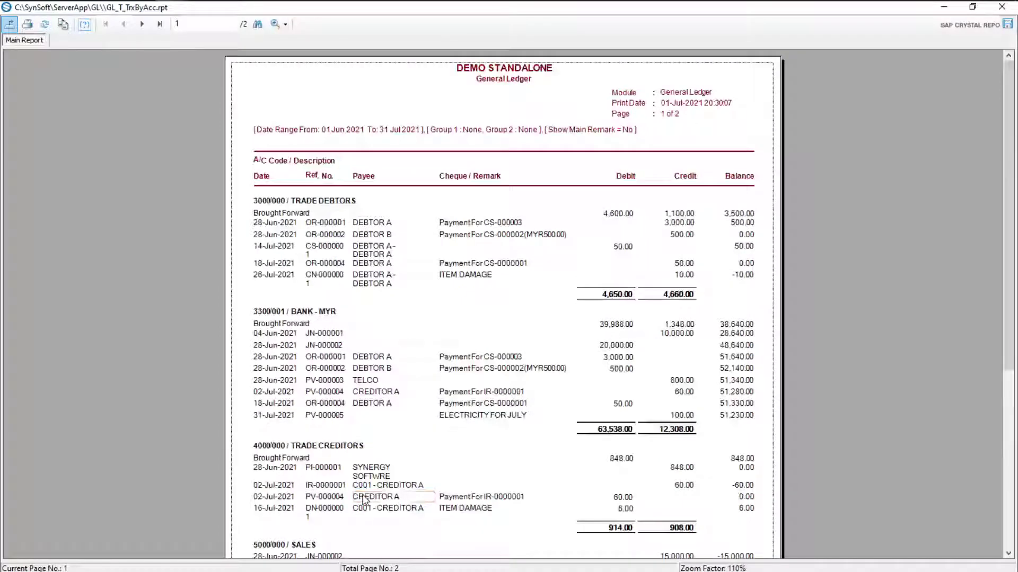
{"action": "left_click", "coordinate": [1001, 12]}
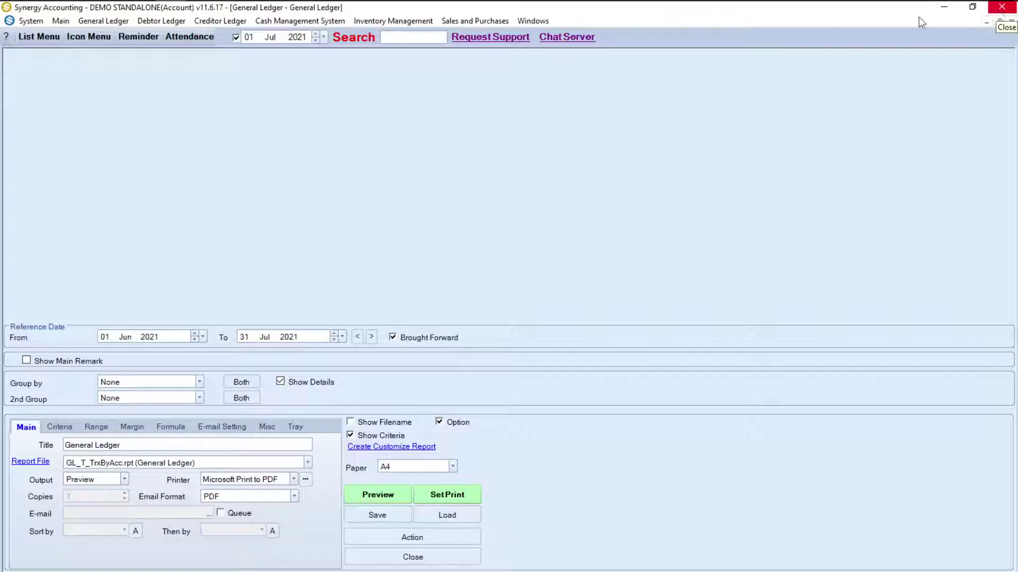
Open the PL Accounts [Type 2] report and set it to show 1 column starting from Year 2021 - Period 01.
{"action": "left_click", "coordinate": [88, 42]}
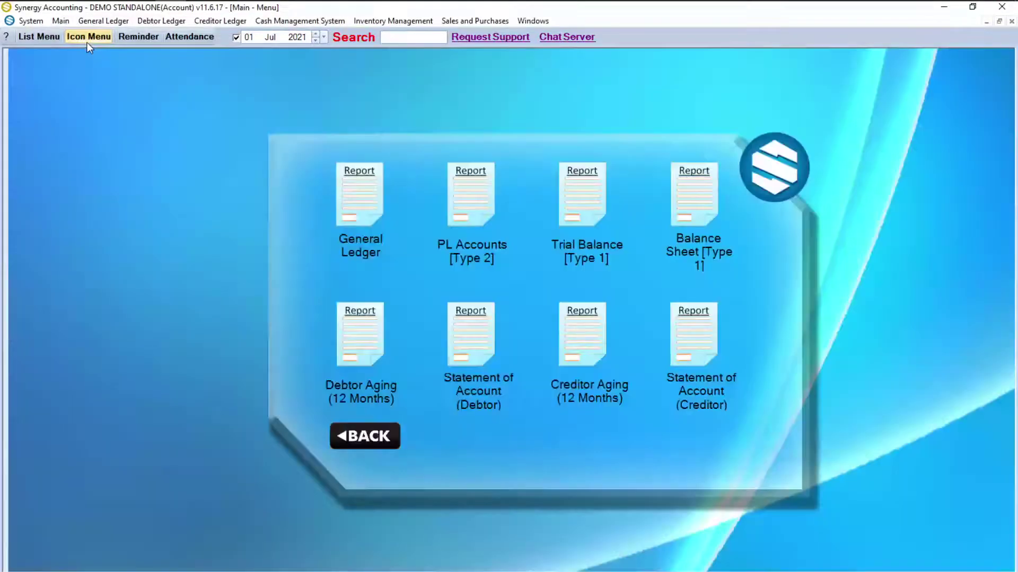
{"action": "left_click", "coordinate": [486, 201]}
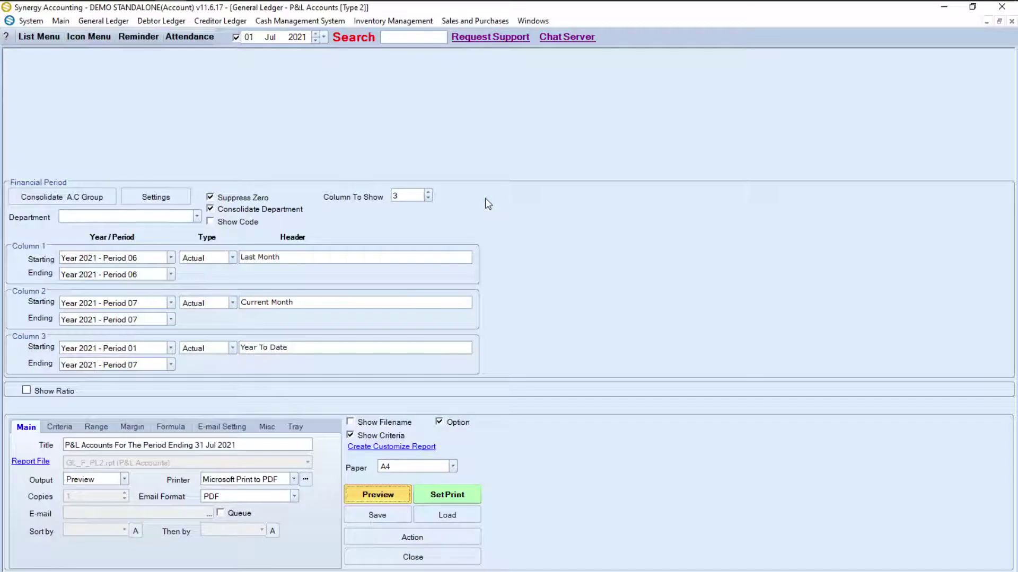
{"action": "left_click", "coordinate": [411, 199]}
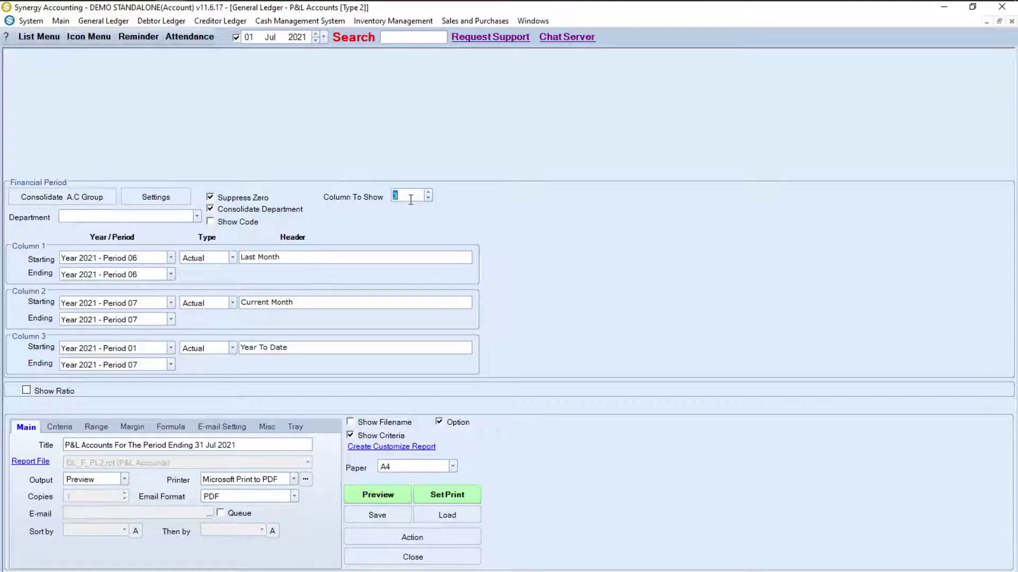
{"action": "type", "text": "1"}
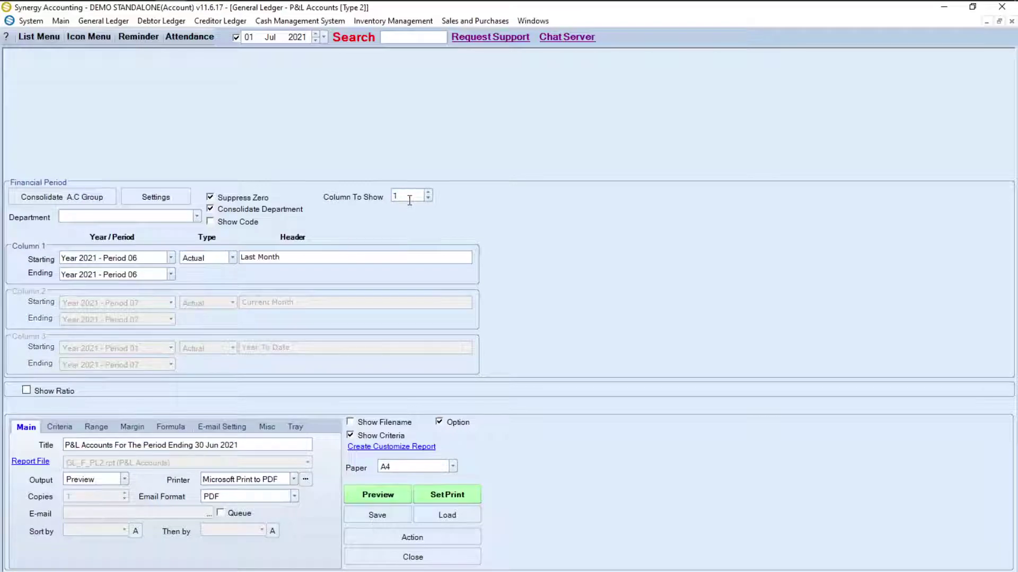
{"action": "left_click", "coordinate": [168, 260]}
{"action": "left_click", "coordinate": [113, 344]}
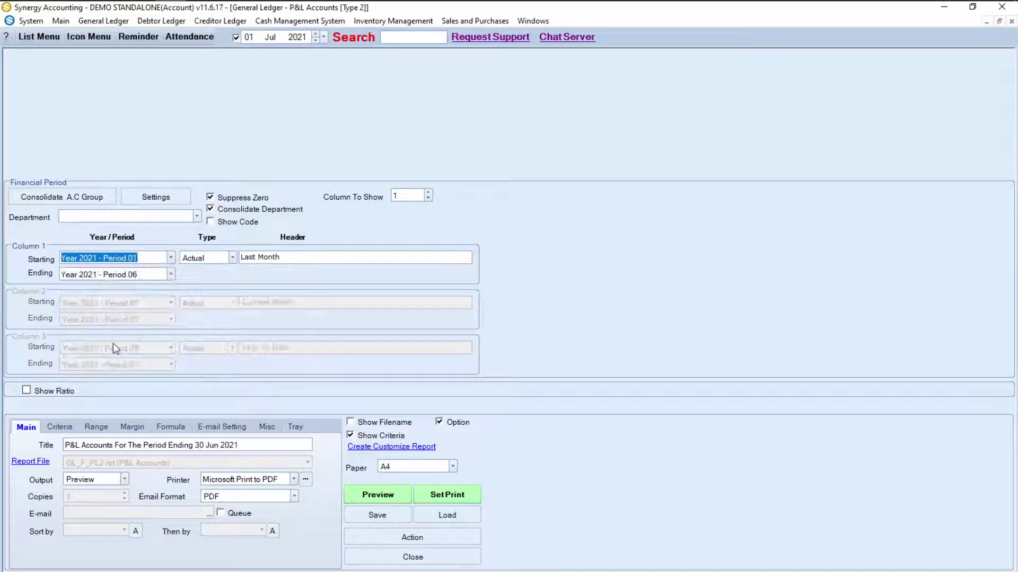
Preview the profit-and-loss report, read through its revenue, cost and expense sections, and close the preview.
{"action": "left_click", "coordinate": [372, 492]}
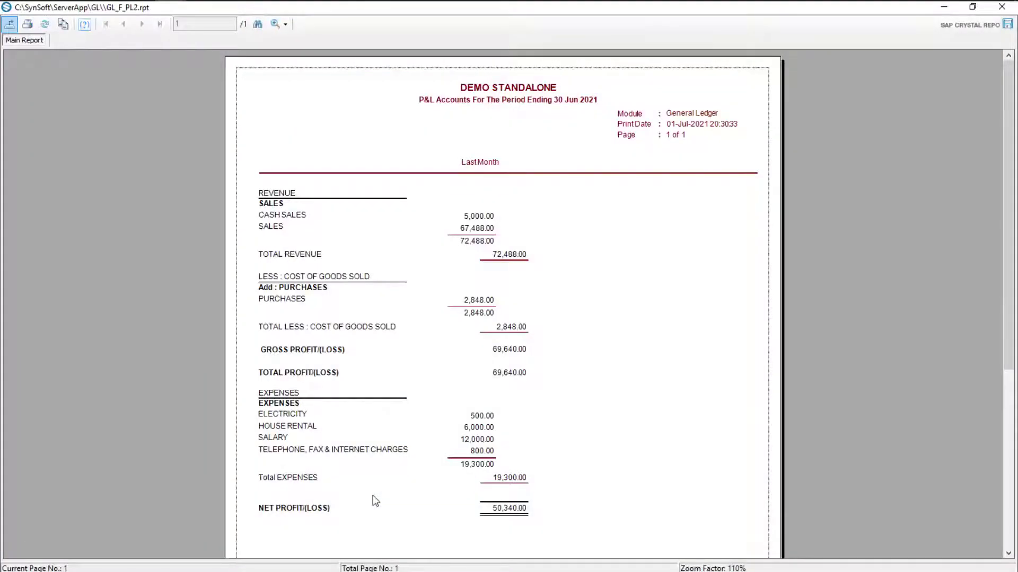
{"action": "scroll", "coordinate": [375, 501], "scroll_direction": "down", "scroll_amount": 3}
{"action": "scroll", "coordinate": [376, 501], "scroll_direction": "up", "scroll_amount": 2}
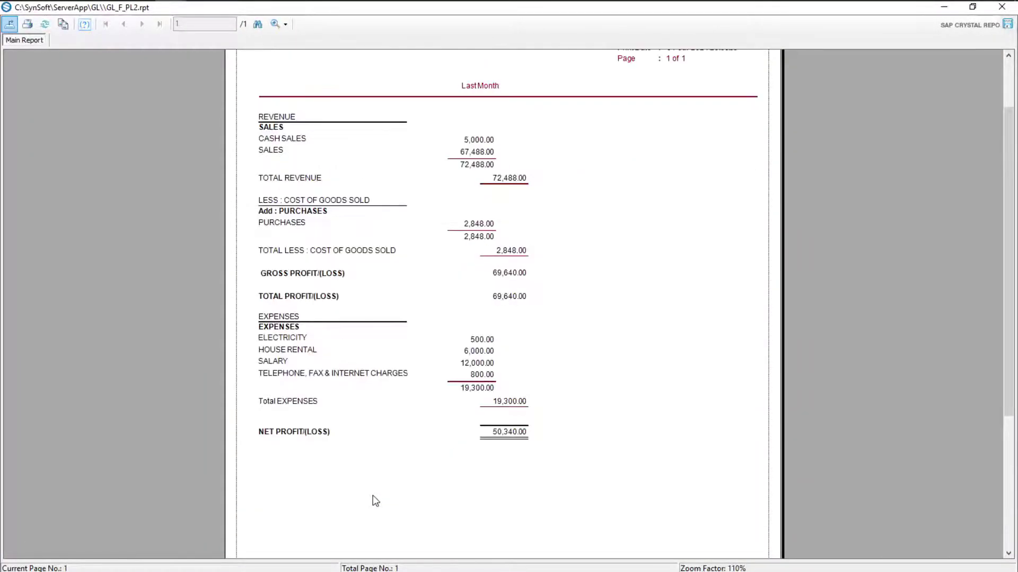
{"action": "scroll", "coordinate": [376, 500], "scroll_direction": "up", "scroll_amount": 1}
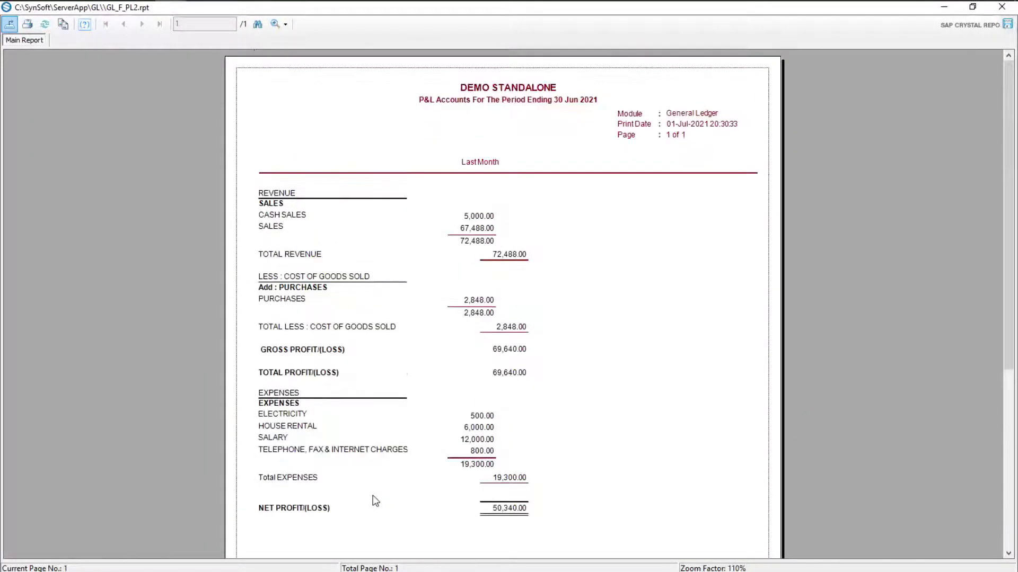
{"action": "left_click", "coordinate": [999, 9]}
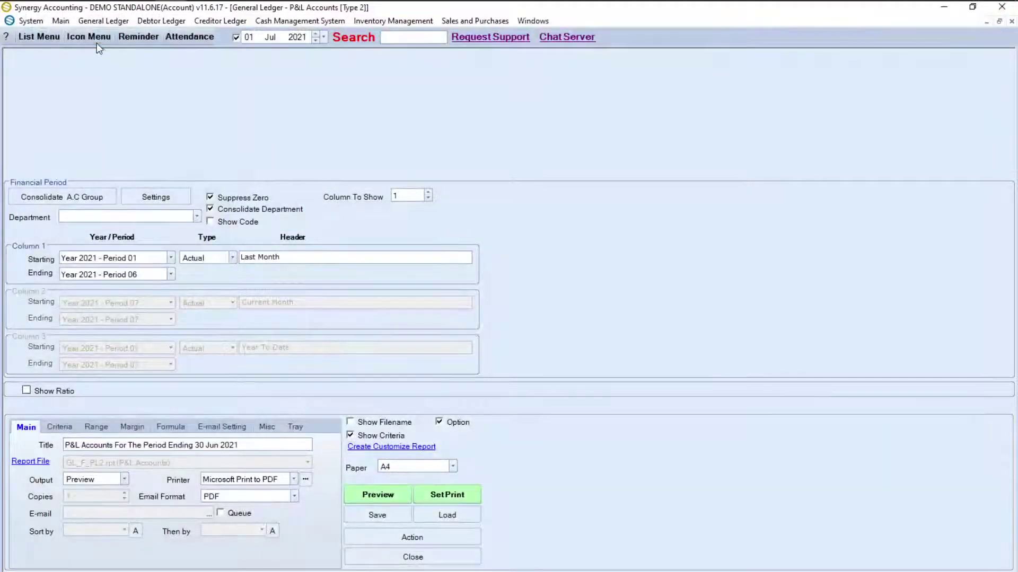
Open the Trial Balance [Type 1] report, preview it with the default financial period, and close the preview.
{"action": "left_click", "coordinate": [97, 44]}
{"action": "left_click", "coordinate": [592, 191]}
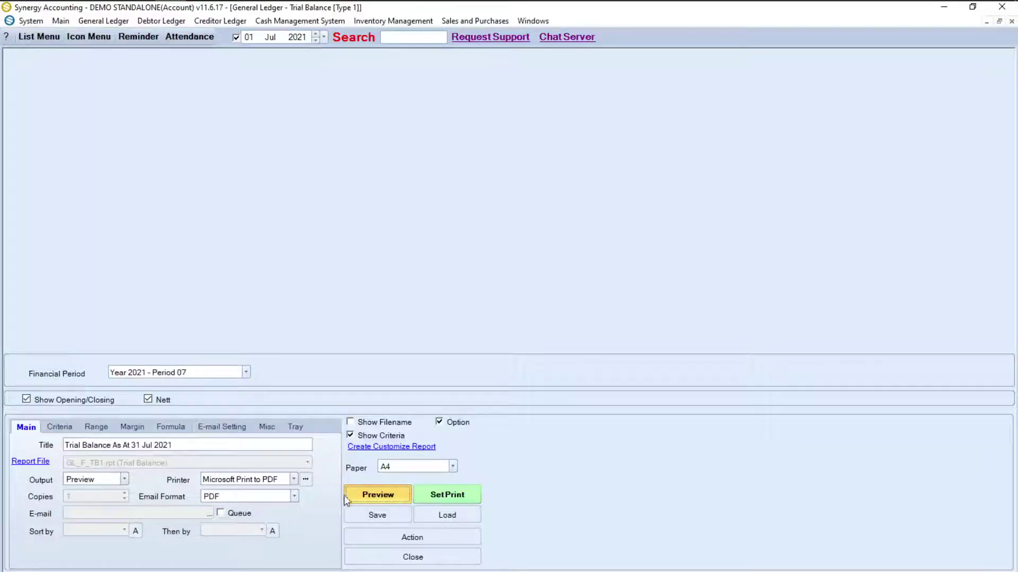
{"action": "left_click", "coordinate": [347, 498]}
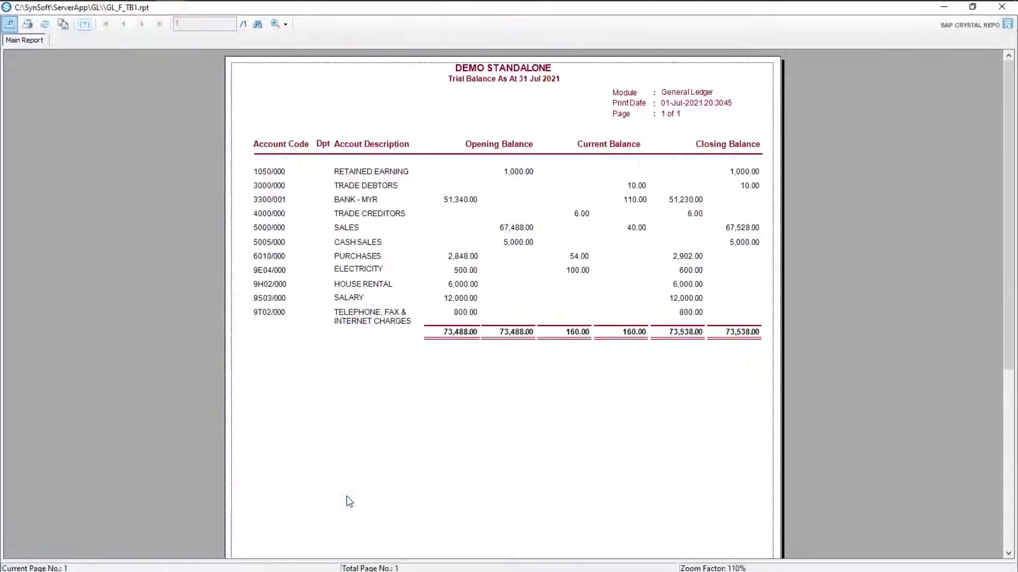
{"action": "left_click", "coordinate": [1000, 8]}
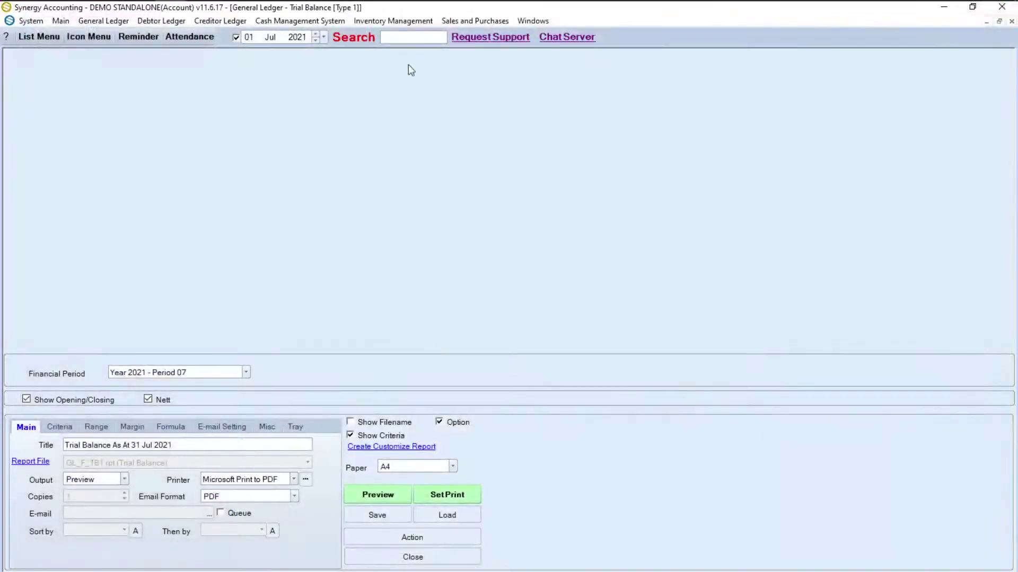
Open the Balance Sheet [Type 1] report, preview it with the default settings, and close the preview.
{"action": "left_click", "coordinate": [88, 36]}
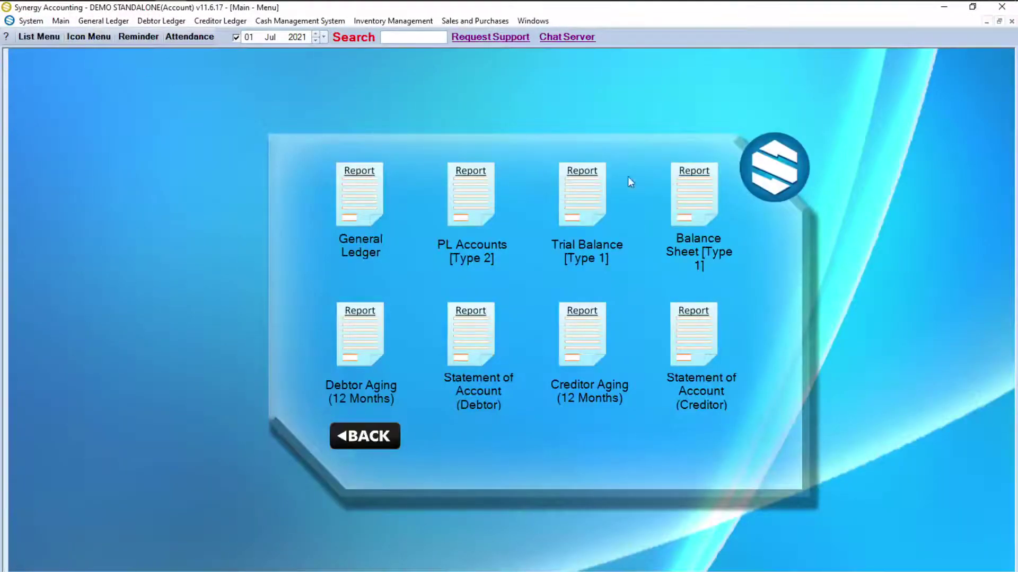
{"action": "left_click", "coordinate": [689, 196]}
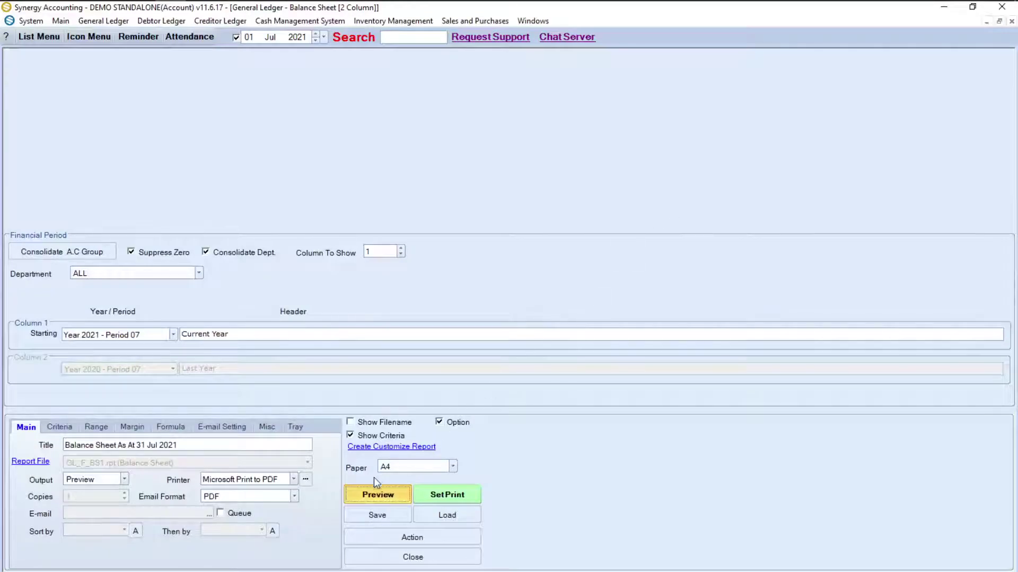
{"action": "left_click", "coordinate": [373, 491]}
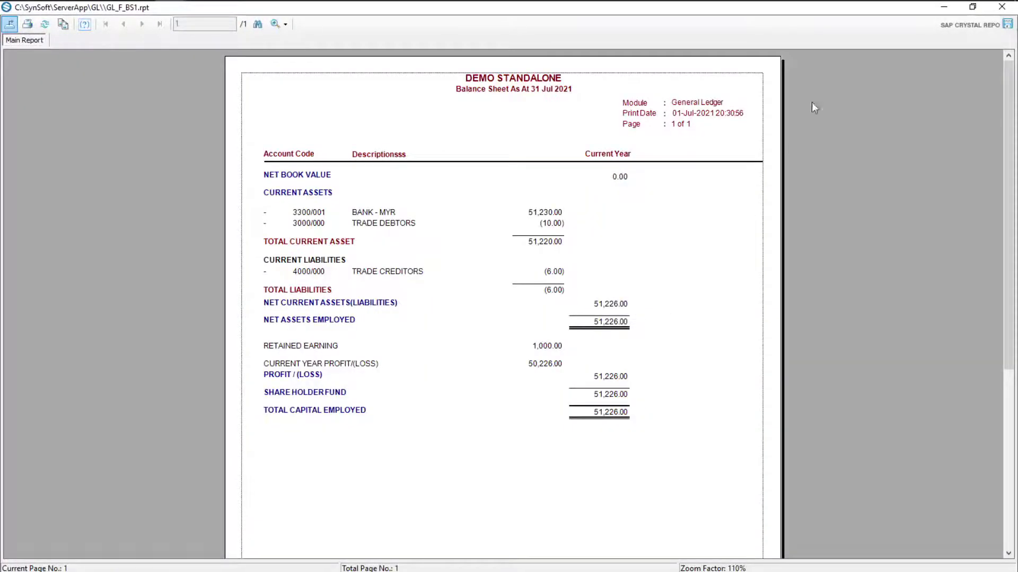
{"action": "left_click", "coordinate": [1001, 7]}
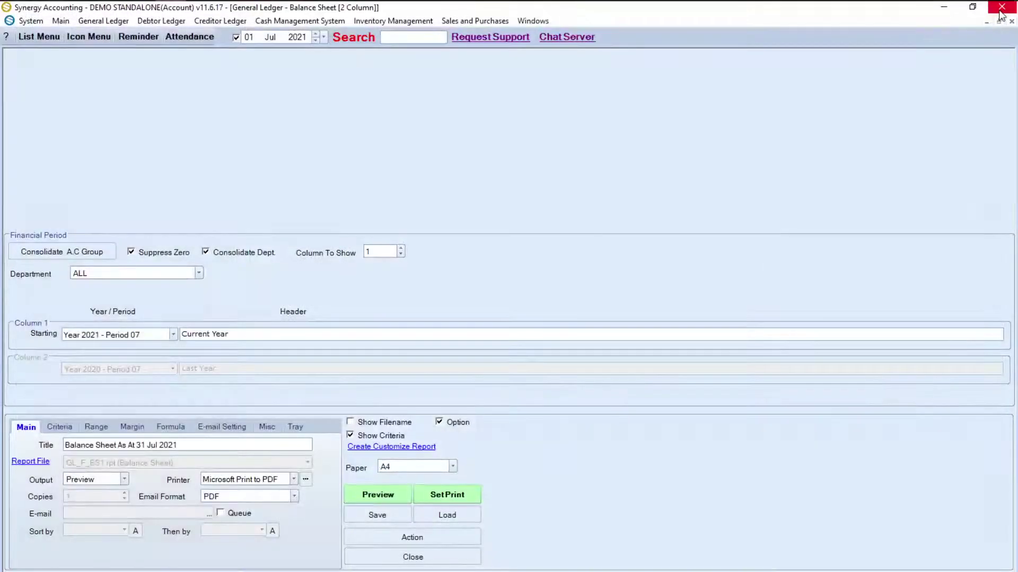
Open the Debtor Aging (12 Months) report, preview it with the compare date set to 31 Jul 2021, and close the preview.
{"action": "left_click", "coordinate": [104, 39]}
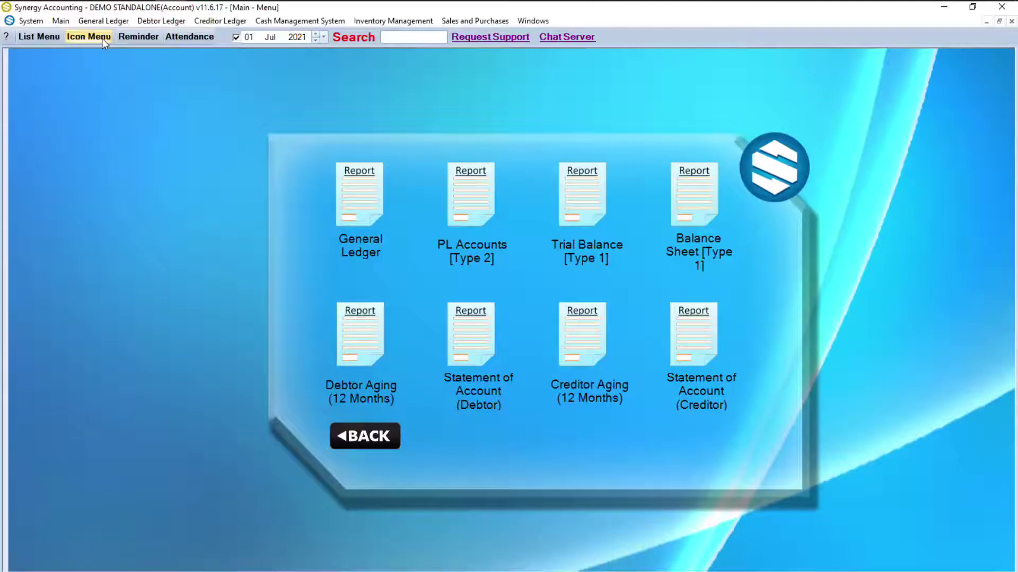
{"action": "left_click", "coordinate": [344, 333]}
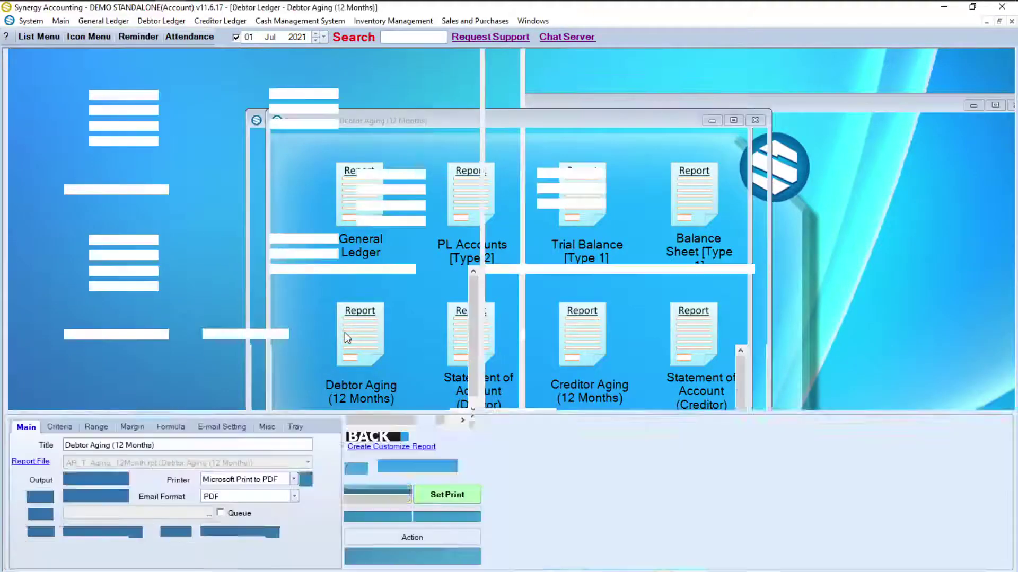
{"action": "left_click", "coordinate": [102, 311]}
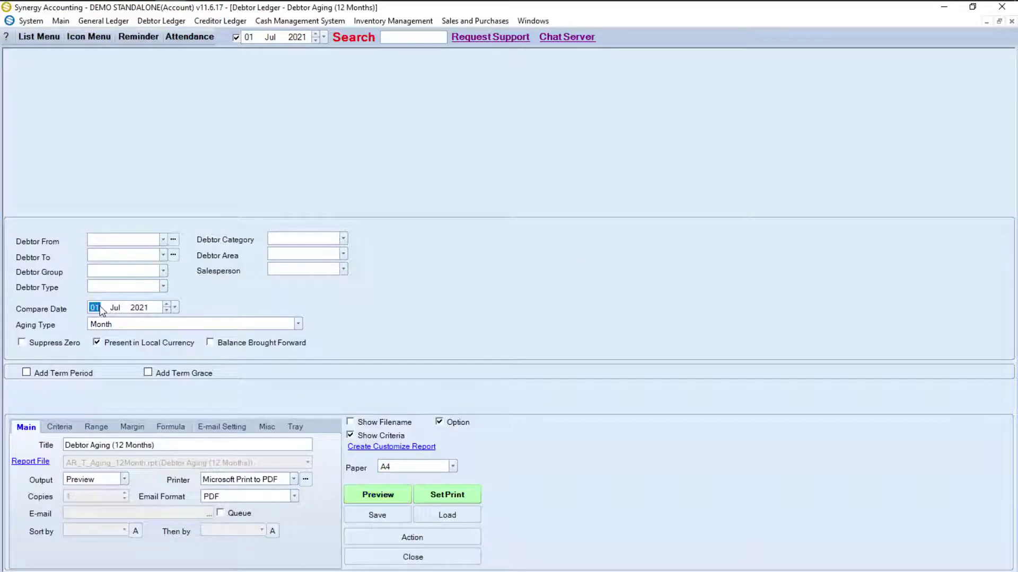
{"action": "type", "text": "31"}
{"action": "left_click", "coordinate": [383, 492]}
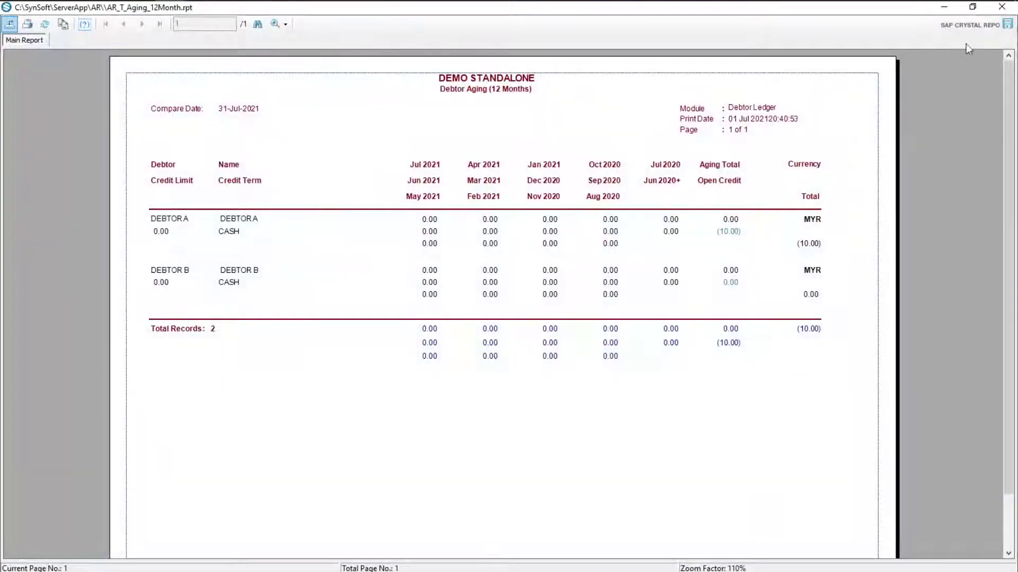
{"action": "left_click", "coordinate": [1001, 7]}
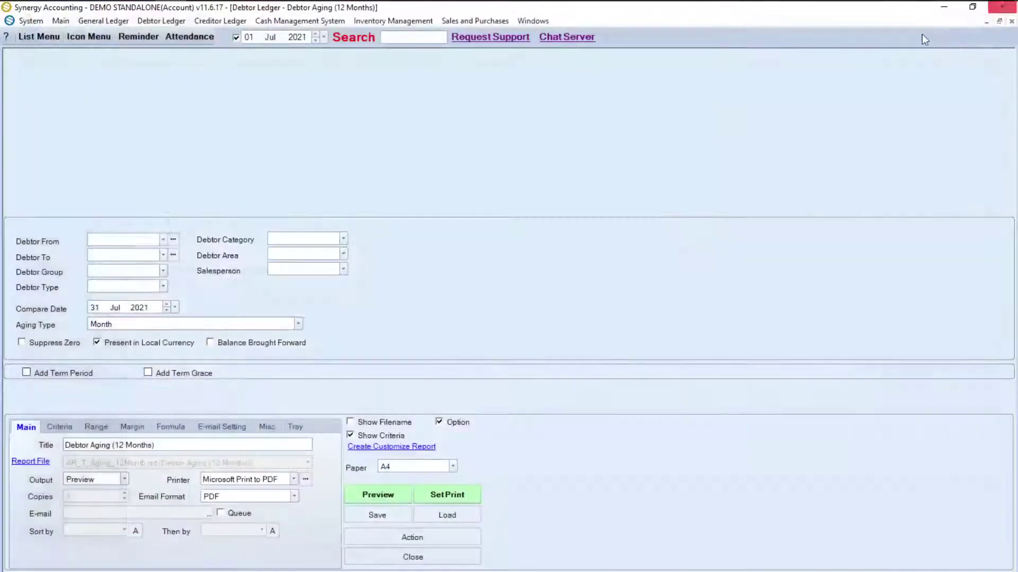
Open the debtor Statement of Account report, preview it with the default reference dates, and close the preview.
{"action": "left_click", "coordinate": [78, 38]}
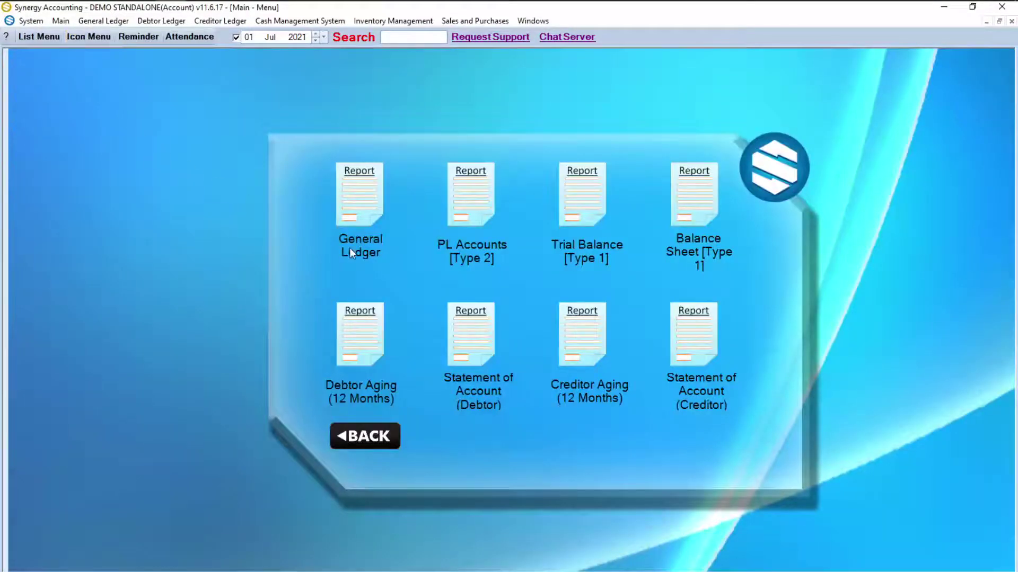
{"action": "left_click", "coordinate": [461, 326]}
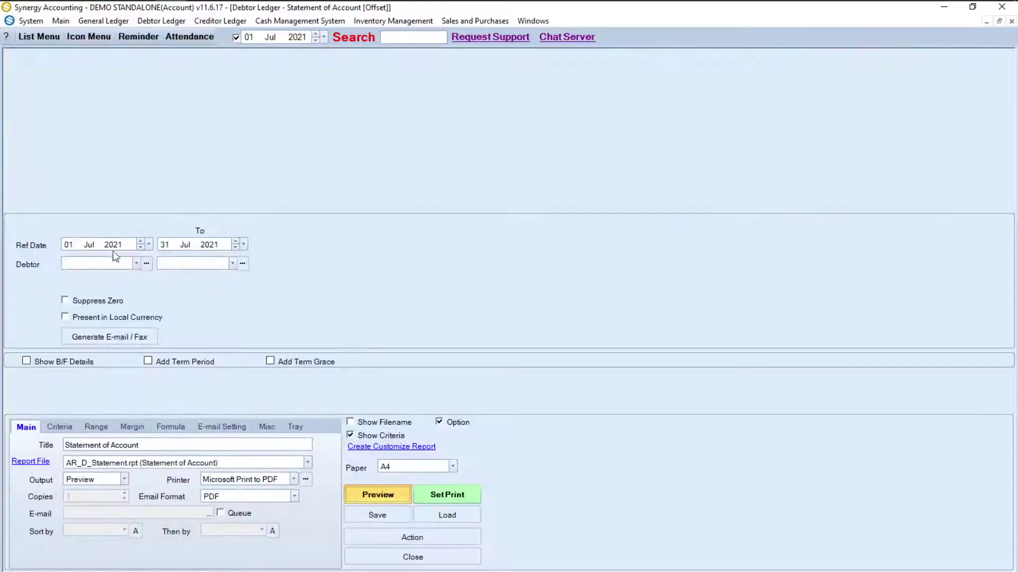
{"action": "left_click", "coordinate": [374, 493]}
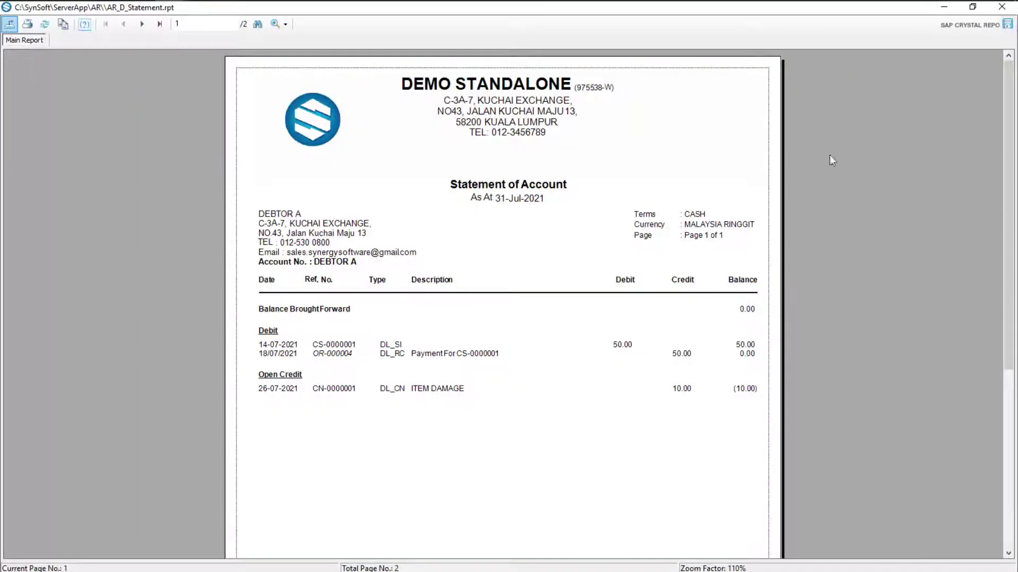
{"action": "left_click", "coordinate": [995, 9]}
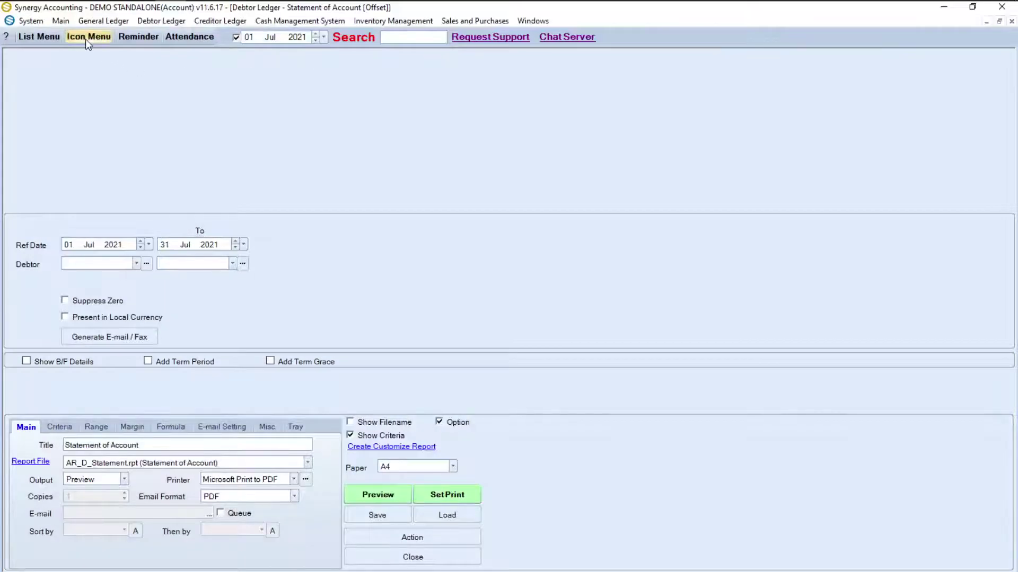
Open the Creditor Aging (12 Months) report, preview it with the compare date set to 31 Jul 2021, and close the preview.
{"action": "left_click", "coordinate": [86, 37]}
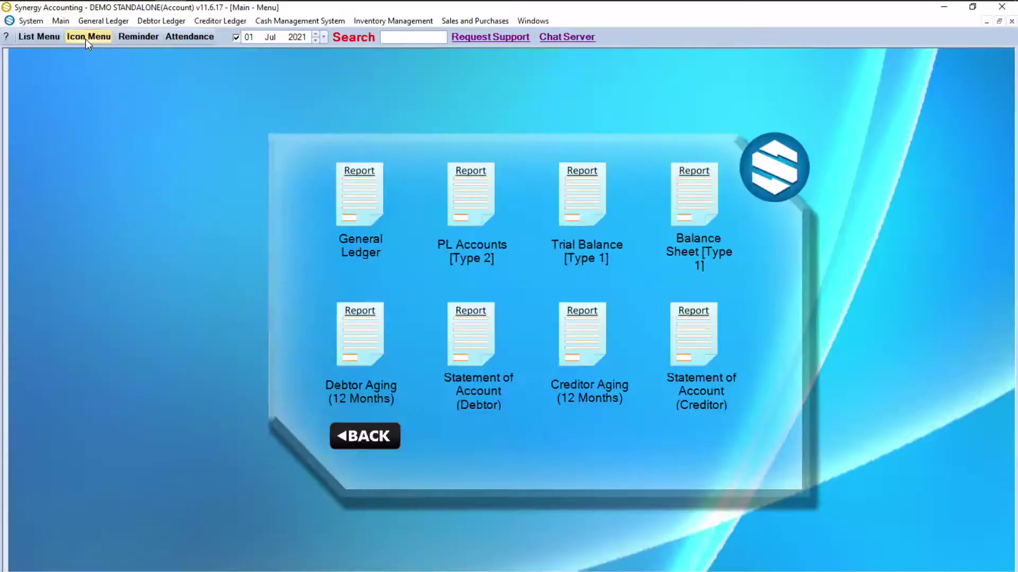
{"action": "left_click", "coordinate": [580, 347]}
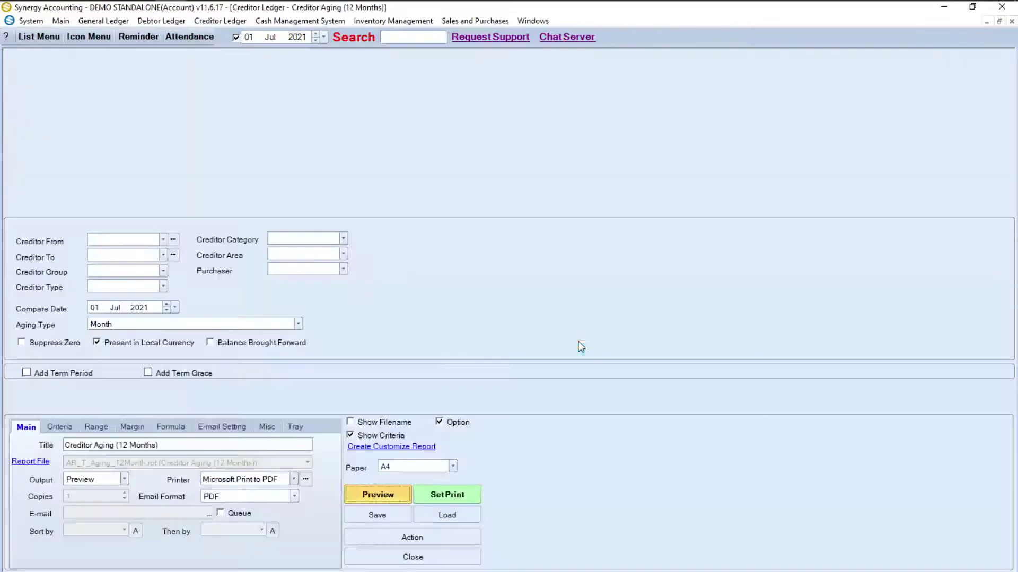
{"action": "left_click", "coordinate": [95, 308]}
{"action": "type", "text": "31"}
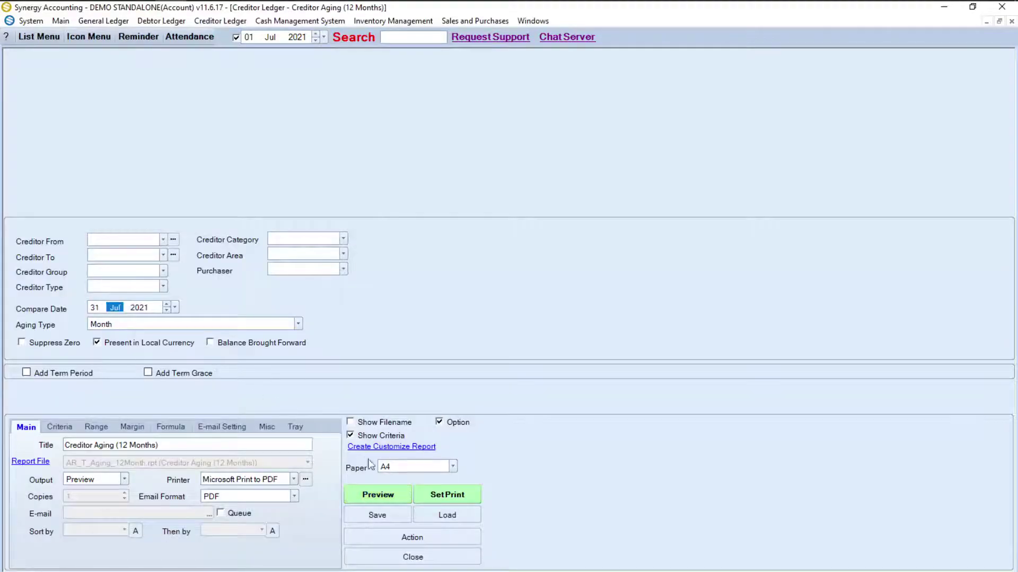
{"action": "left_click", "coordinate": [380, 494]}
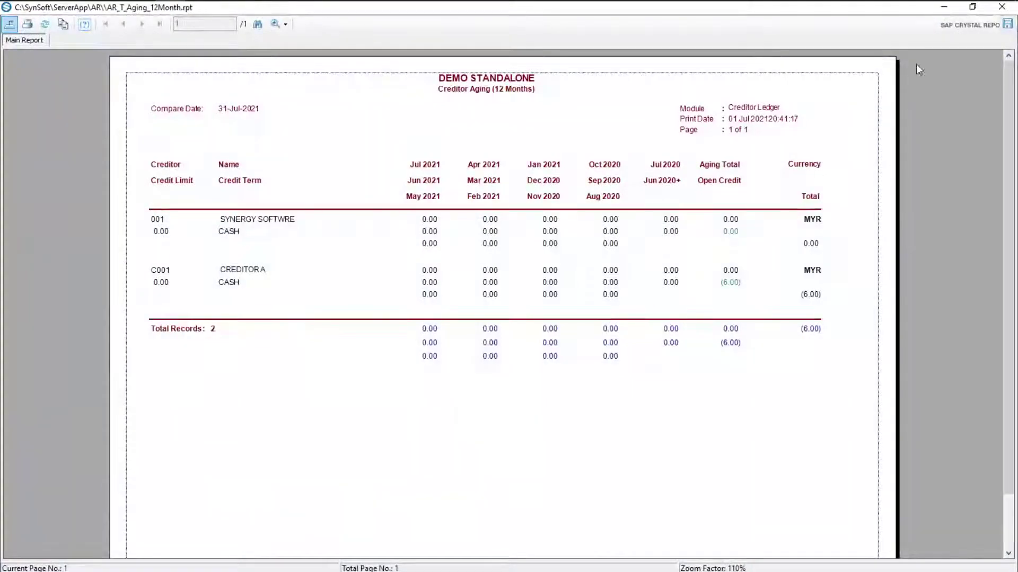
{"action": "left_click", "coordinate": [1001, 7]}
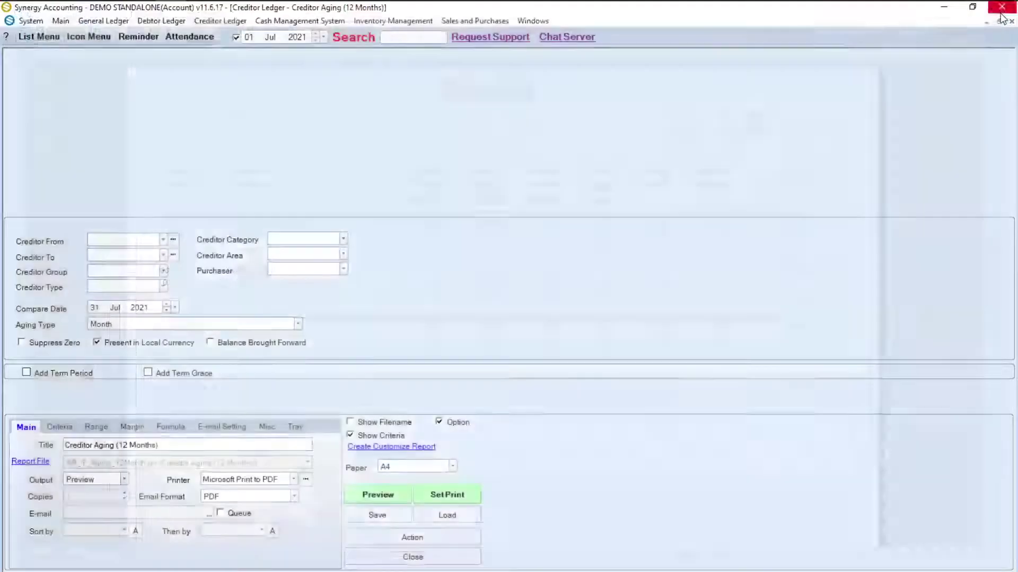
Preview both pages of the creditor Statement of Account, close the preview, and return to the main menu.
{"action": "left_click", "coordinate": [88, 36]}
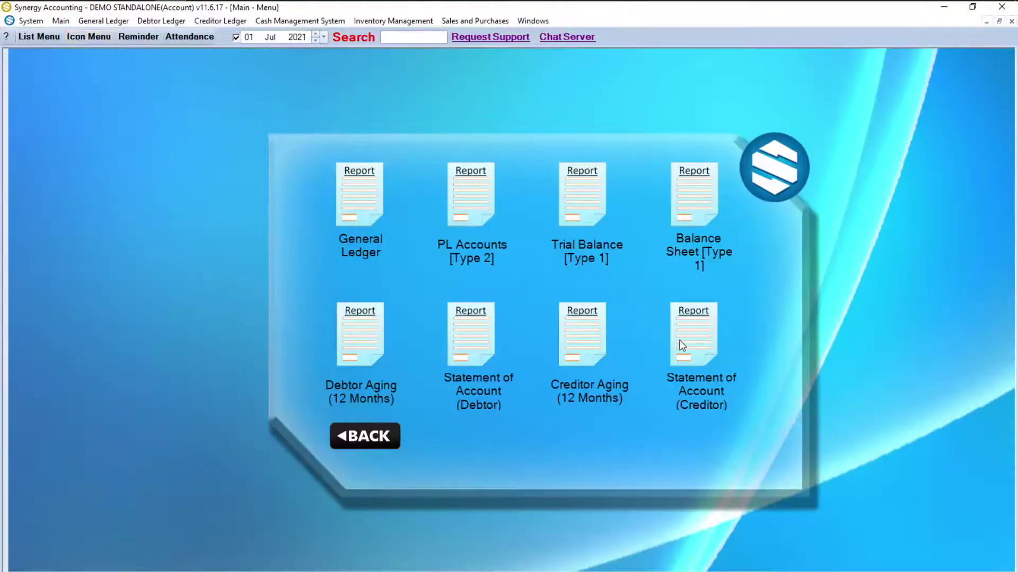
{"action": "left_click", "coordinate": [682, 345]}
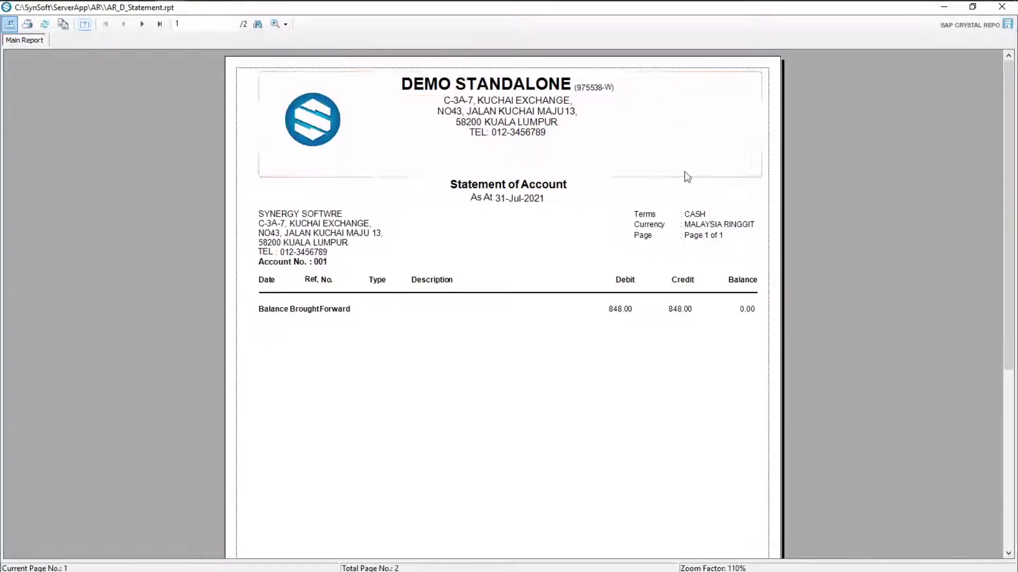
{"action": "left_click", "coordinate": [142, 25]}
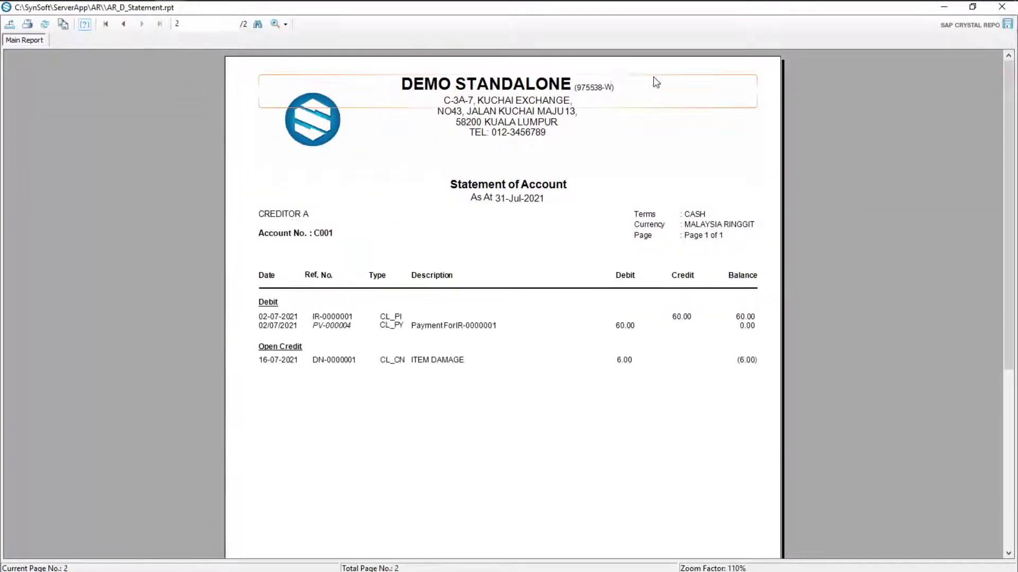
{"action": "left_click", "coordinate": [1002, 7]}
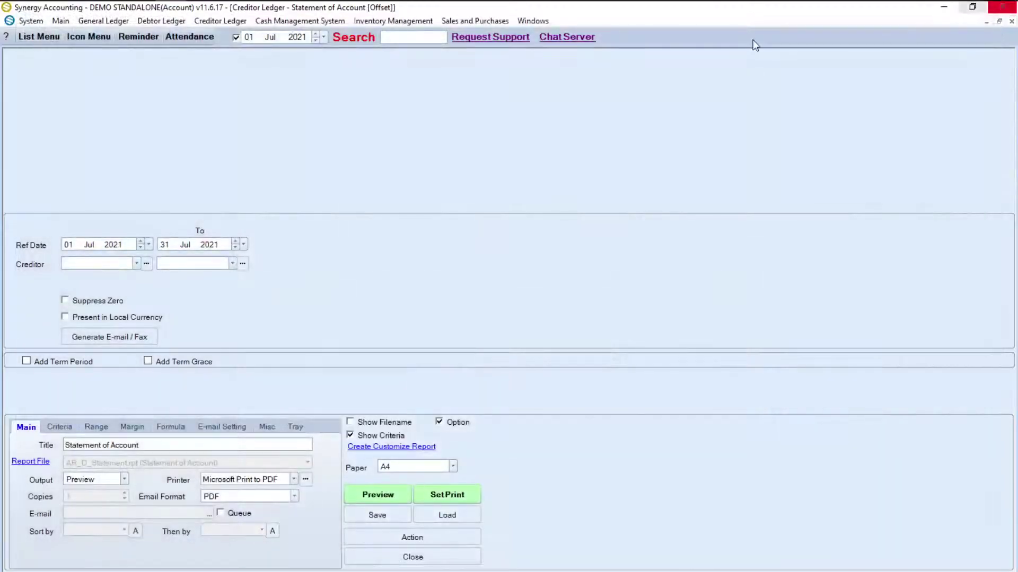
{"action": "left_click", "coordinate": [89, 39]}
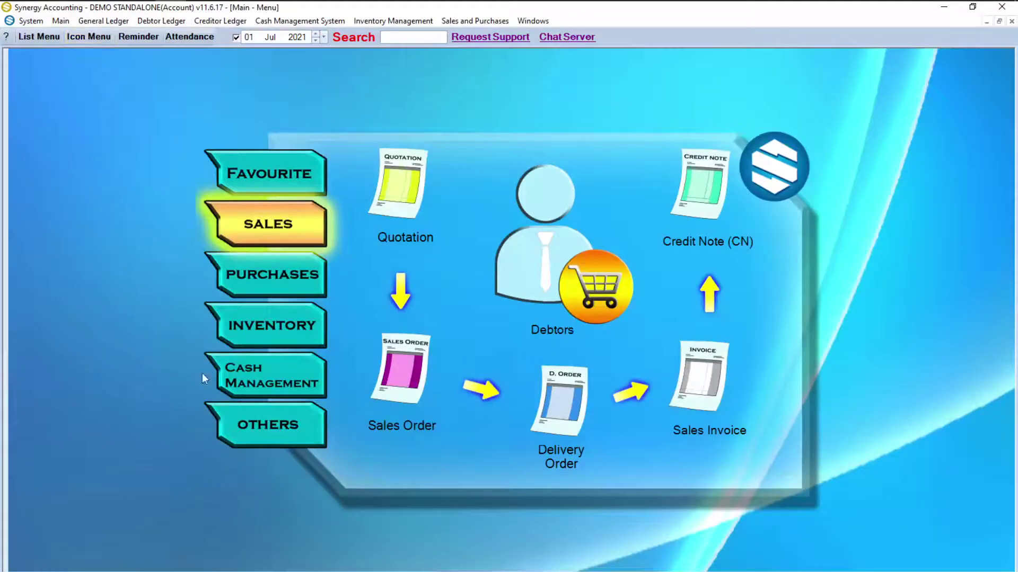
Open the Item Sales & Purchases Query and list the sales and purchases of item A001 - CHARGER from 01 Jan 2021 to 31 Jul 2021.
{"action": "left_click", "coordinate": [268, 424]}
{"action": "left_click", "coordinate": [532, 279]}
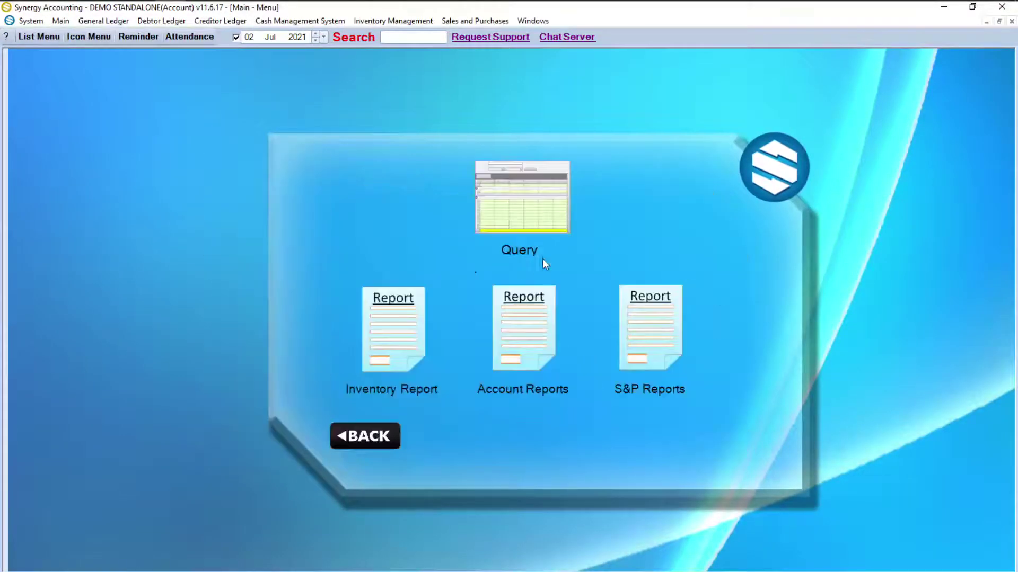
{"action": "left_click", "coordinate": [490, 248]}
{"action": "left_click", "coordinate": [358, 223]}
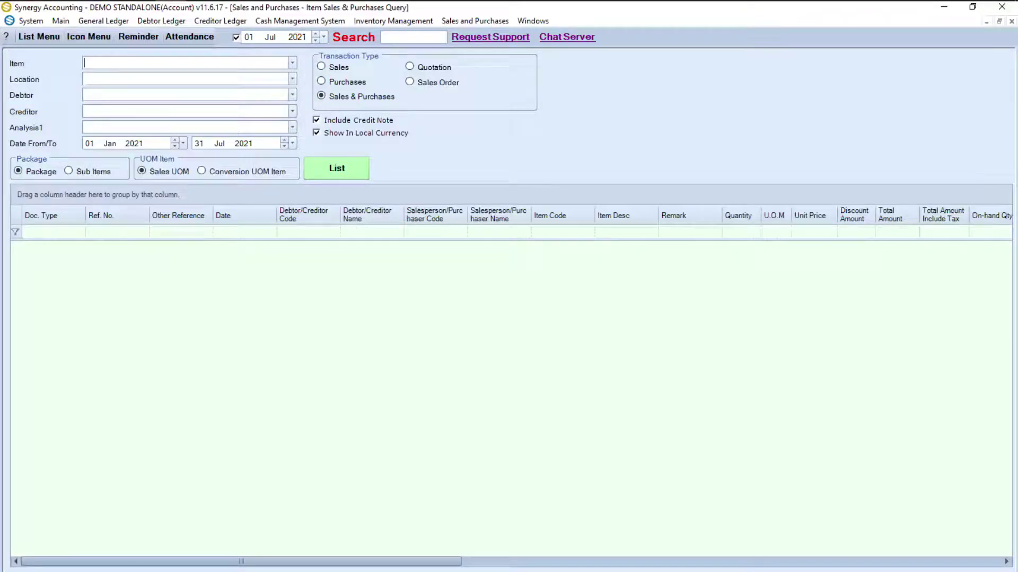
{"action": "type", "text": "A001 - CHARGER"}
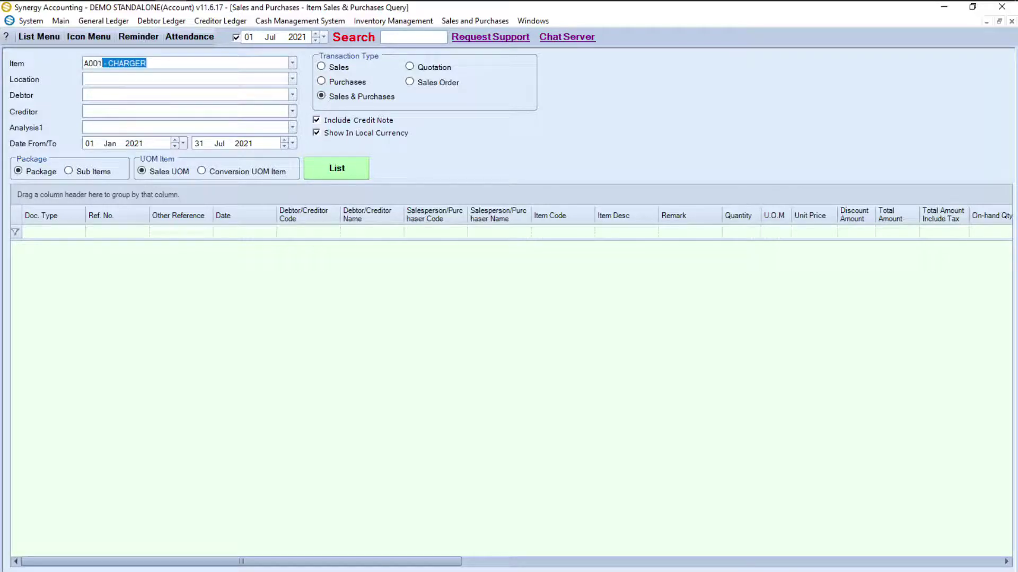
{"action": "left_click", "coordinate": [113, 144]}
{"action": "left_click", "coordinate": [221, 142]}
{"action": "left_click", "coordinate": [326, 172]}
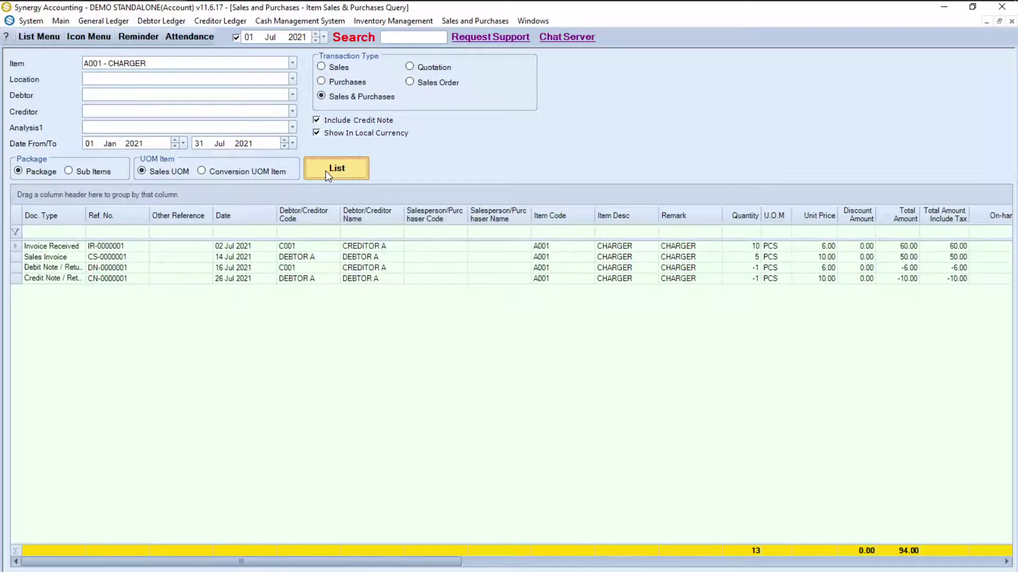
Examine the Invoice Received and Sales Invoice rows in the query results, and return to the query menu.
{"action": "left_click", "coordinate": [126, 247]}
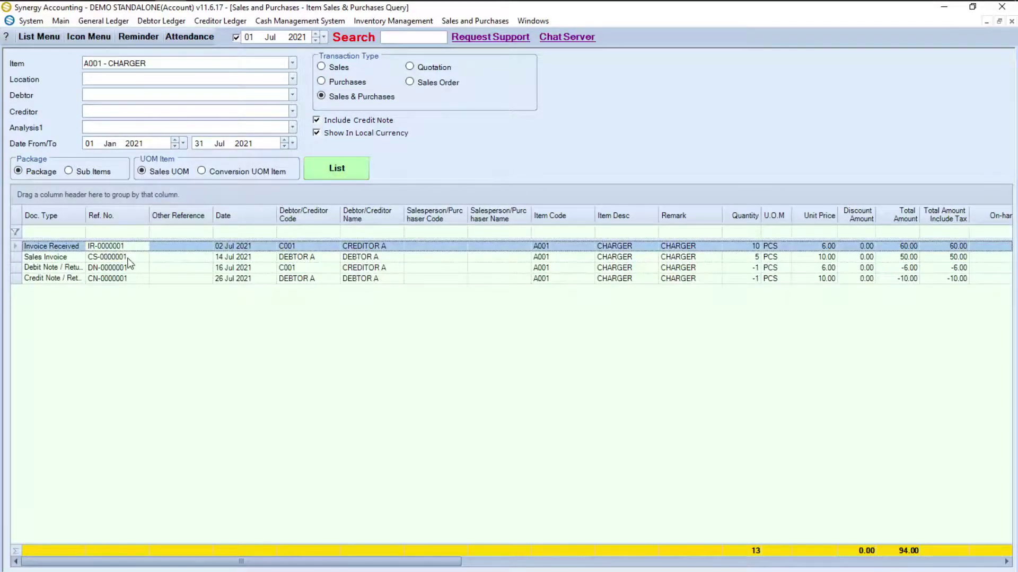
{"action": "left_click", "coordinate": [128, 258]}
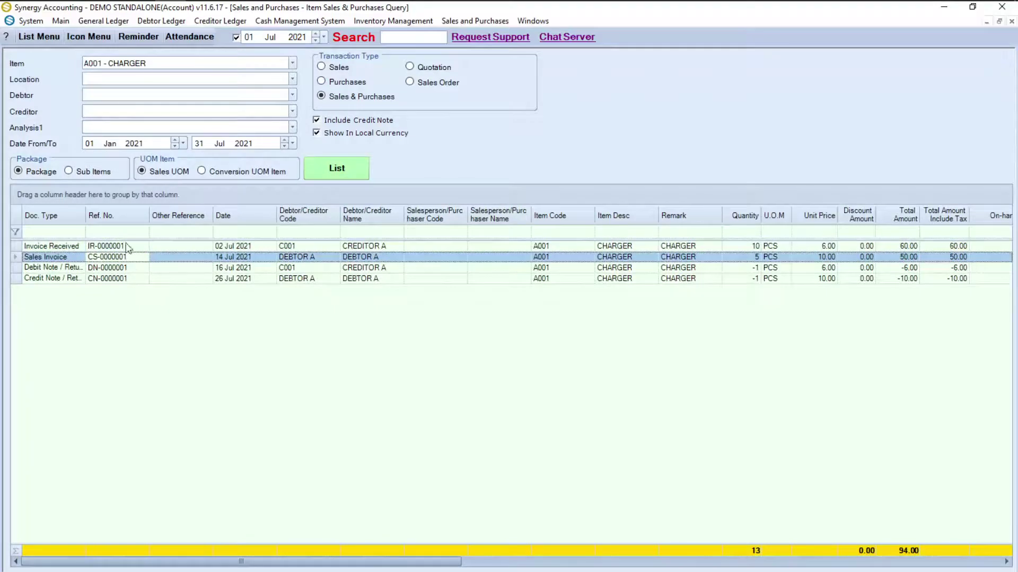
{"action": "left_click", "coordinate": [83, 39]}
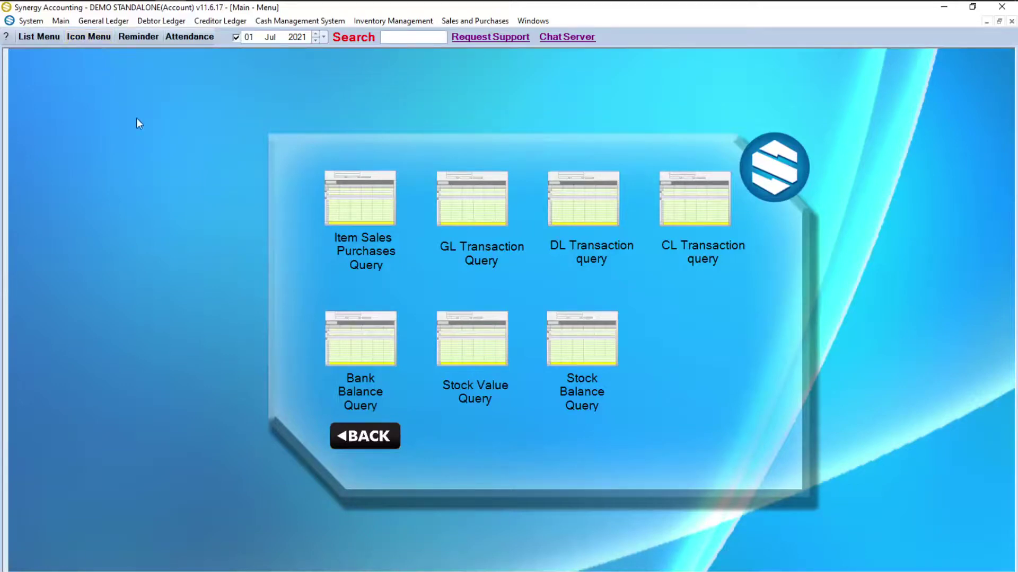
Open Backup Database from the Others section and back up the DataAcc database to C:\SynSoft\DataAcc-2021-07-01.bak.
{"action": "left_click", "coordinate": [354, 439]}
{"action": "left_click", "coordinate": [356, 436]}
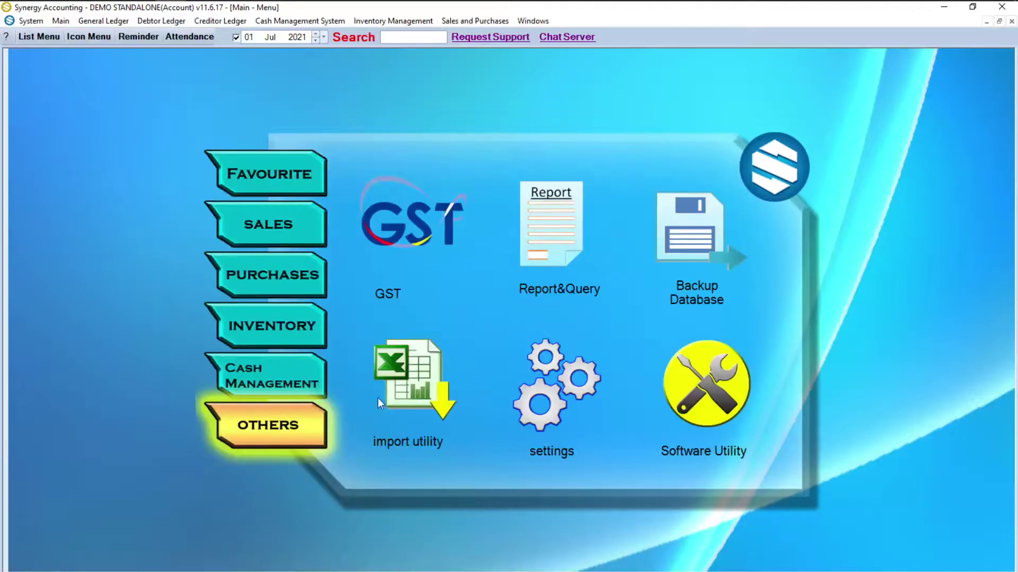
{"action": "left_click", "coordinate": [701, 258]}
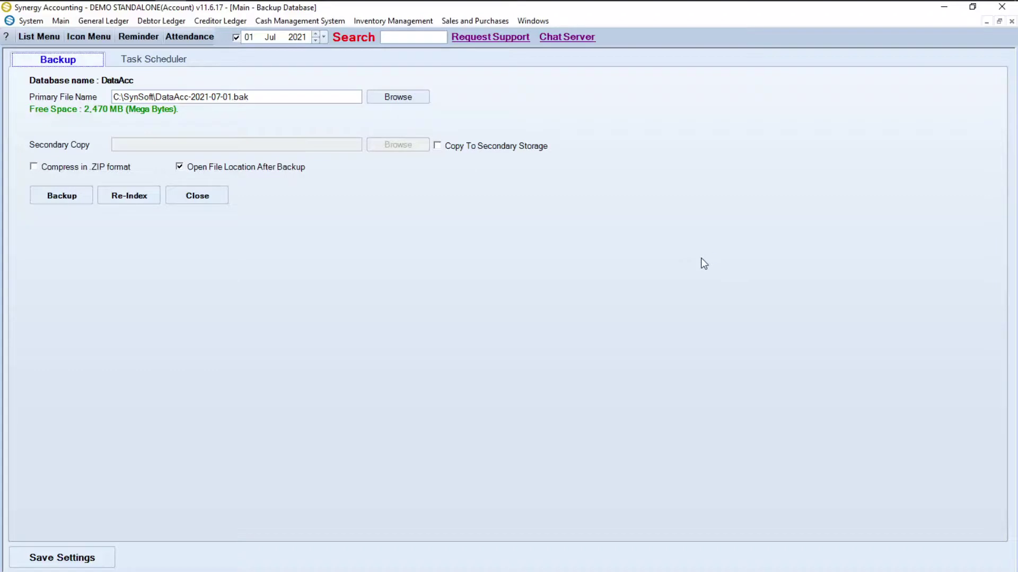
{"action": "left_click", "coordinate": [83, 197]}
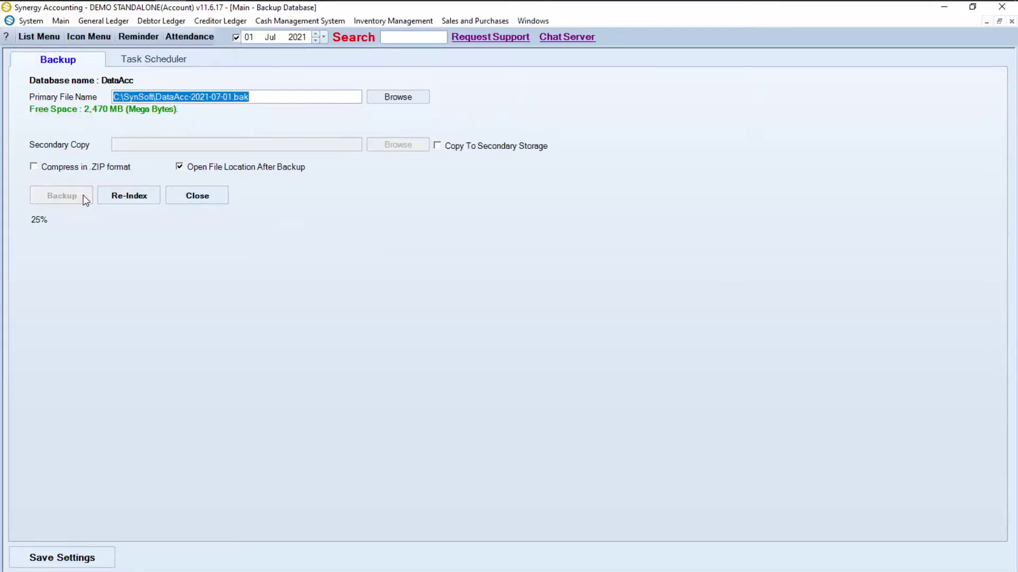